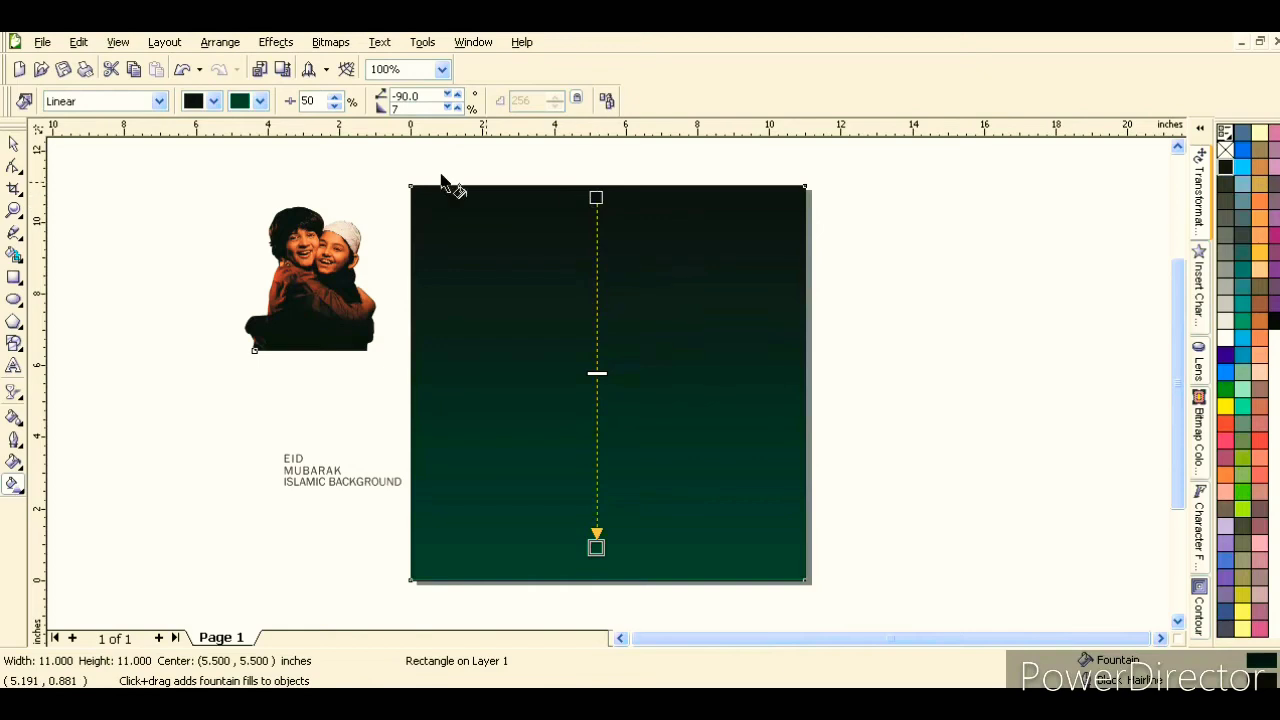
Change the background square's fountain fill to radial and move its green centre toward the lower part of the square
left_click(158, 101)
left_click(115, 160)
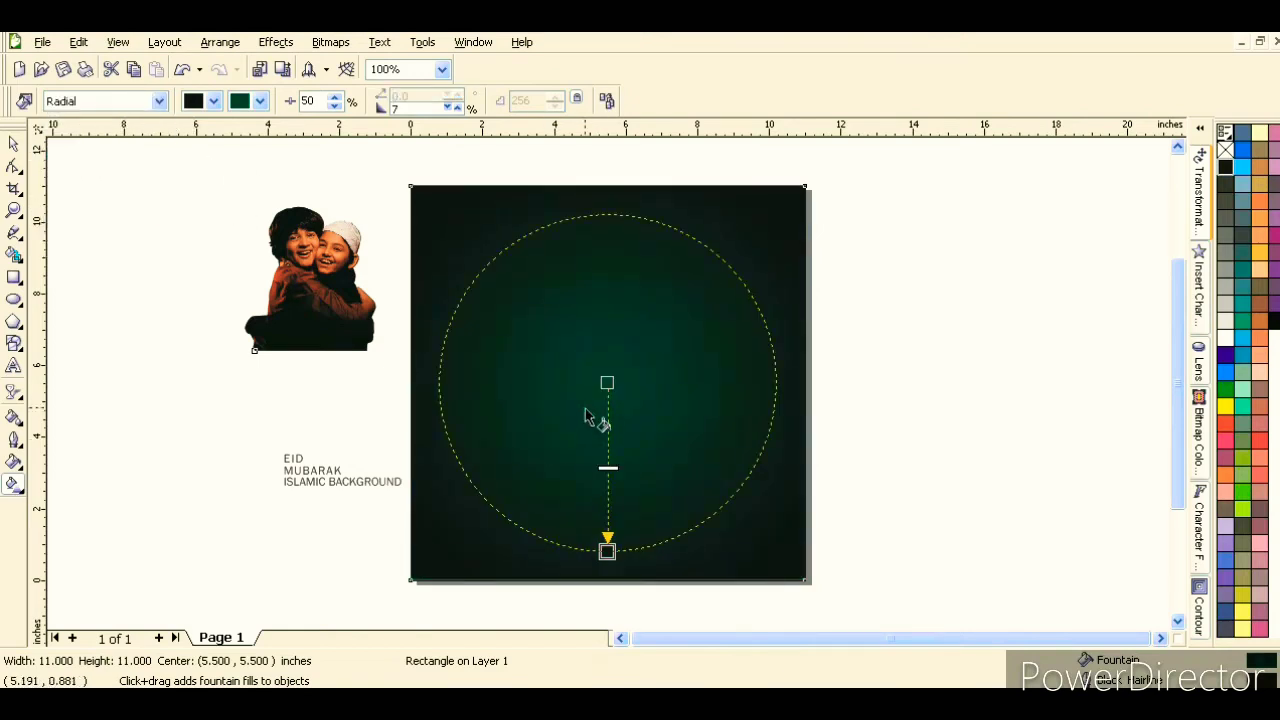
left_click_drag(594, 333, 594, 409)
left_click_drag(605, 458, 611, 591)
left_click_drag(603, 458, 604, 493)
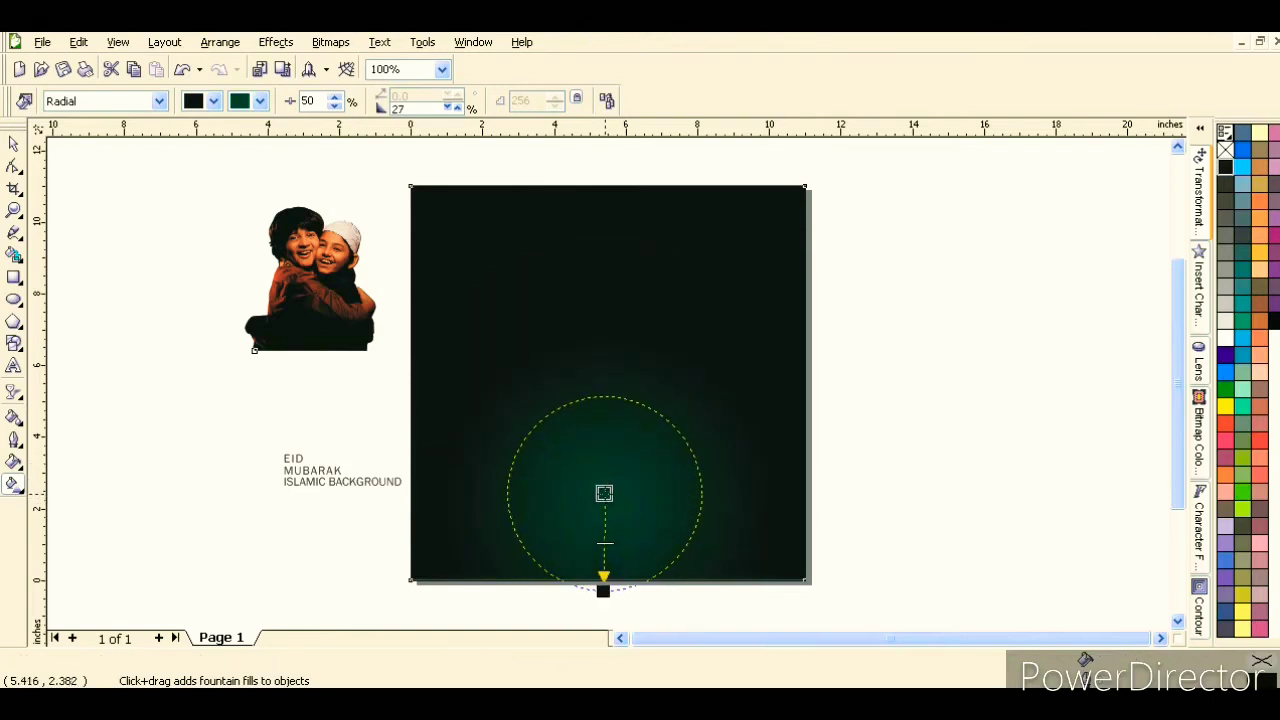
Widen the radial fill with its midpoint at 35% and shift the green glow down to the square's bottom edge
left_click_drag(602, 588, 602, 615)
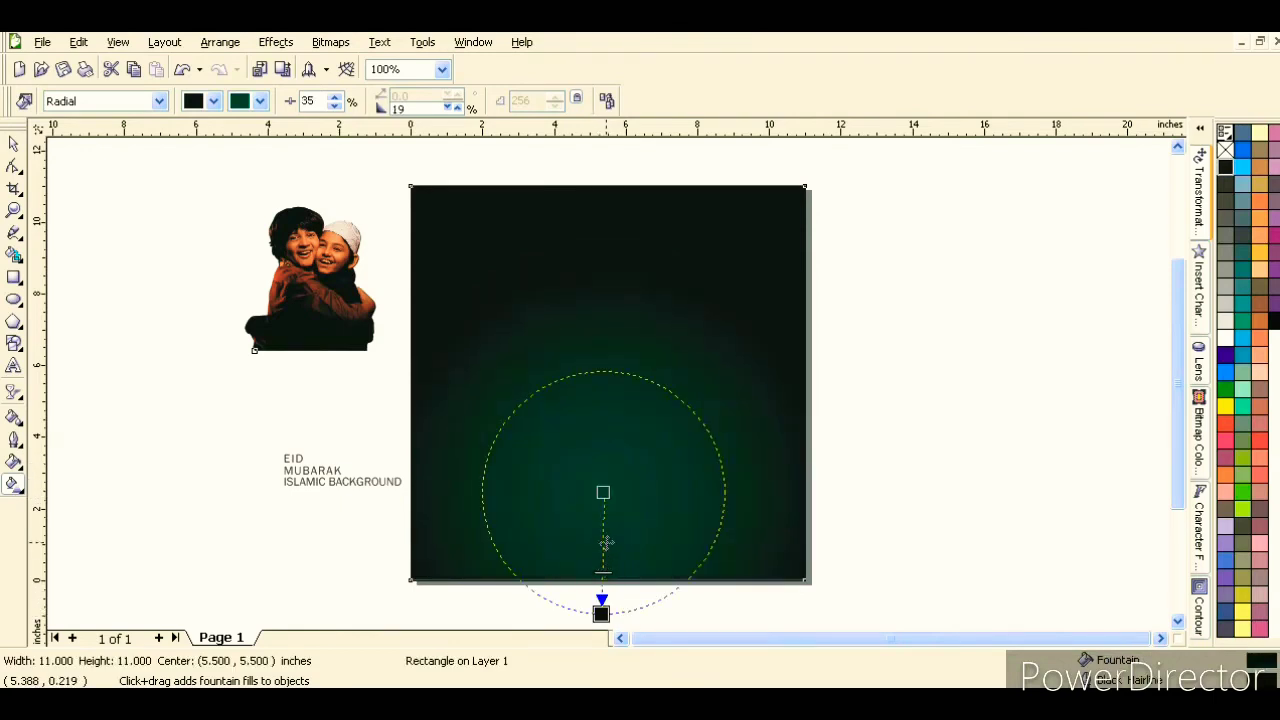
mouse_move(603, 493)
left_mouse_down()
mouse_move(599, 533)
mouse_move(600, 505)
left_mouse_up()
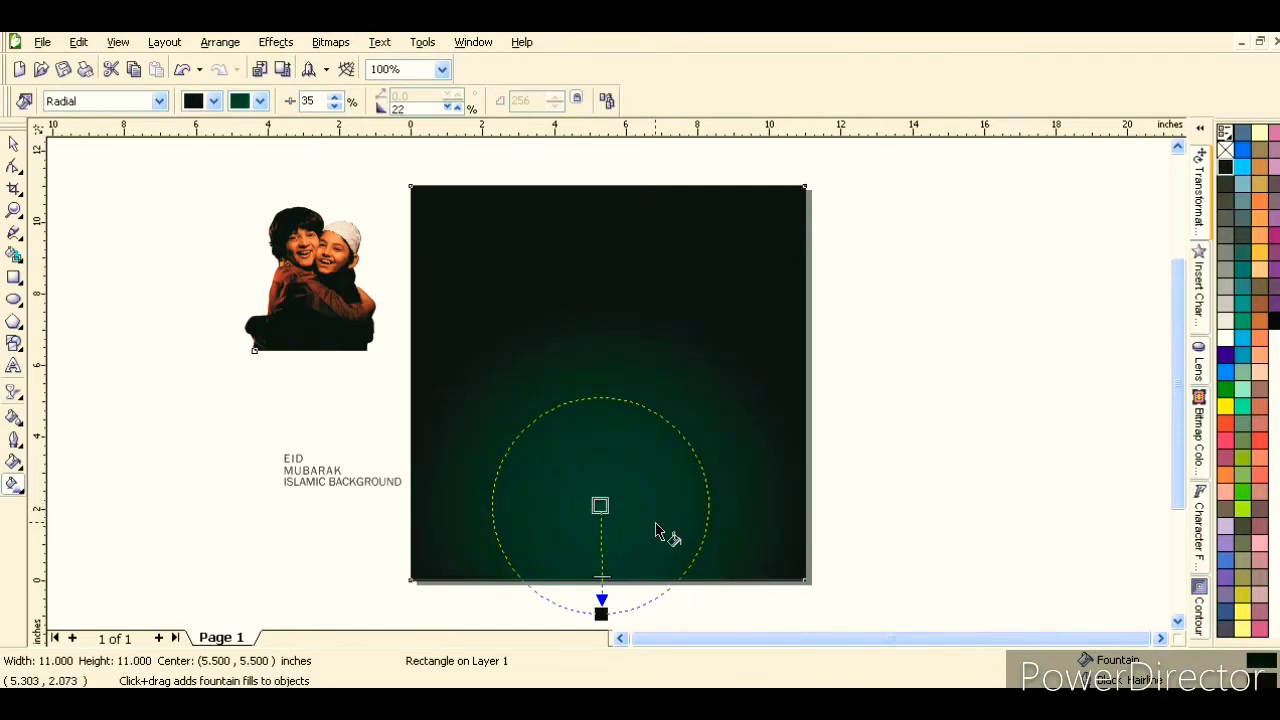
left_click_drag(600, 612, 613, 476)
left_click(1177, 621)
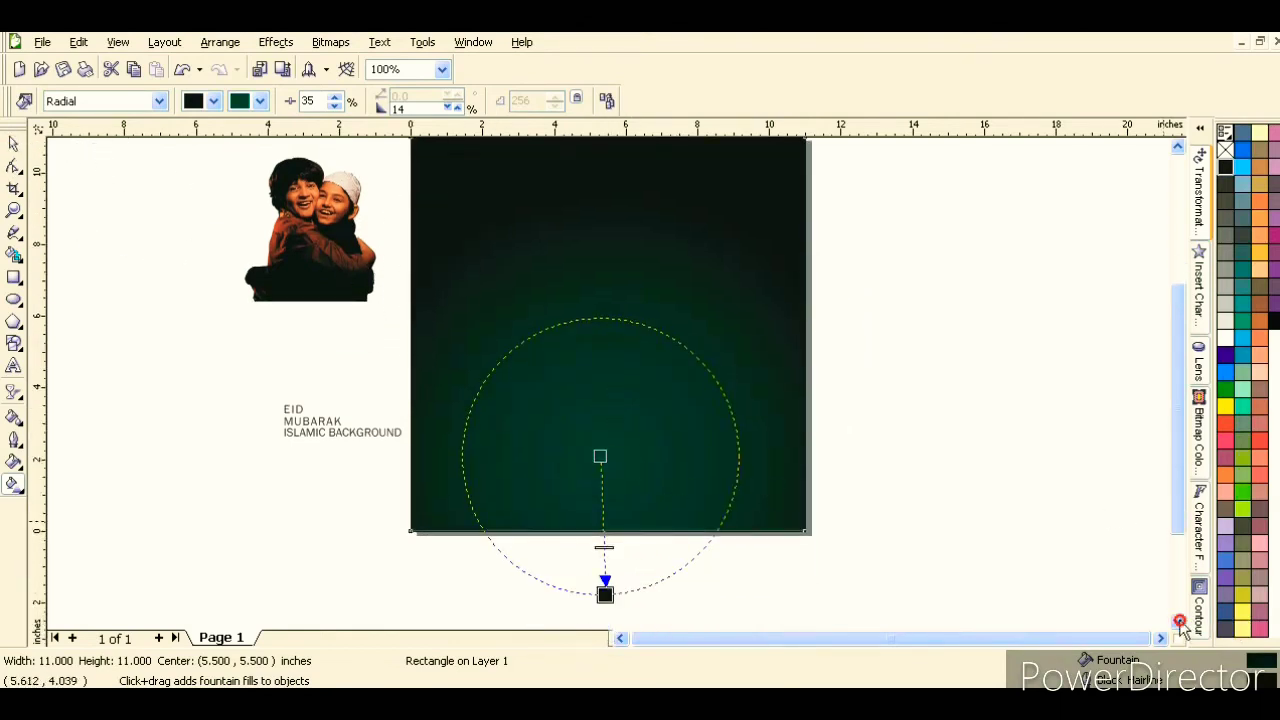
left_click_drag(604, 432, 602, 488)
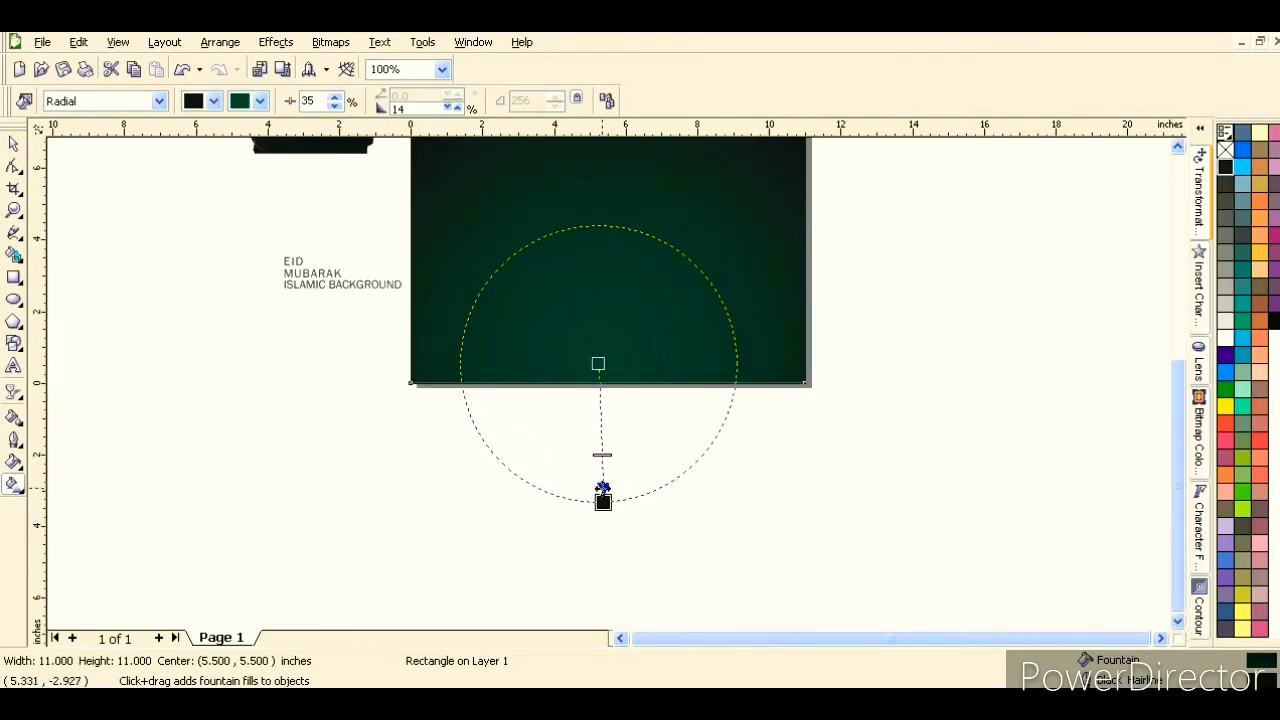
left_click(1172, 146)
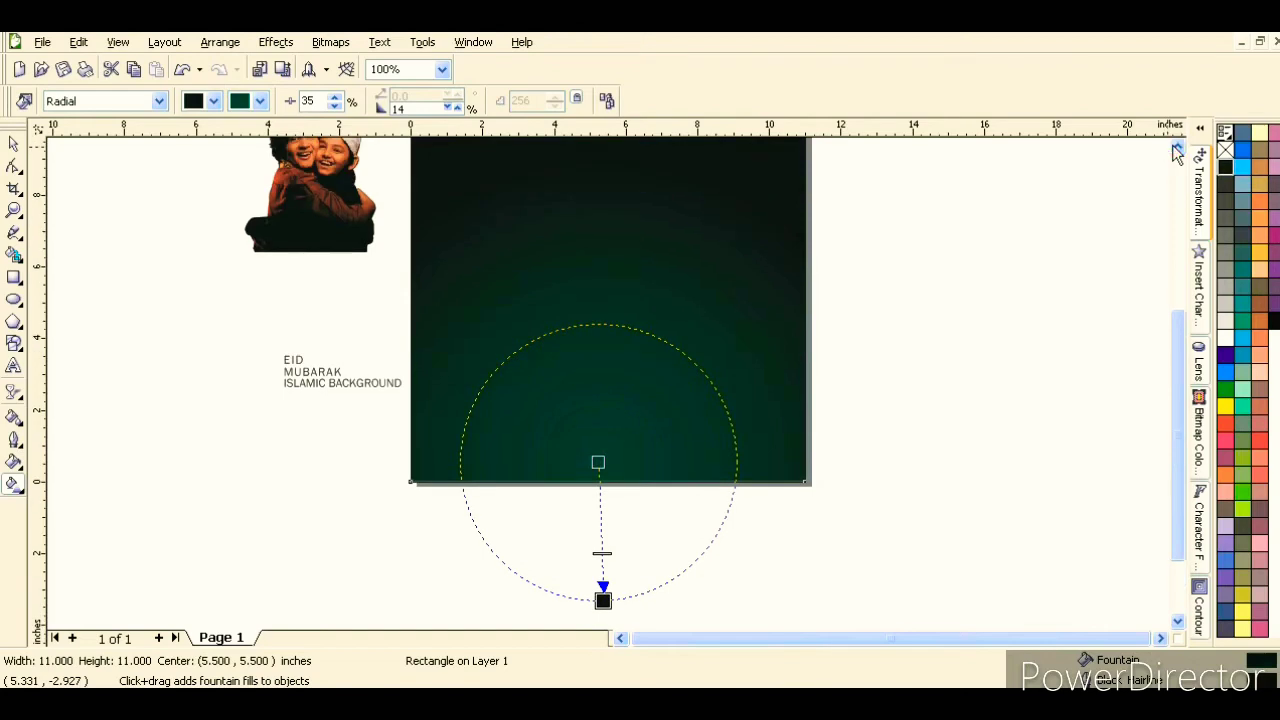
Place the photo cutout of the two boys on the upper part of the green square and centre it horizontally
left_click(14, 143)
left_click(313, 294)
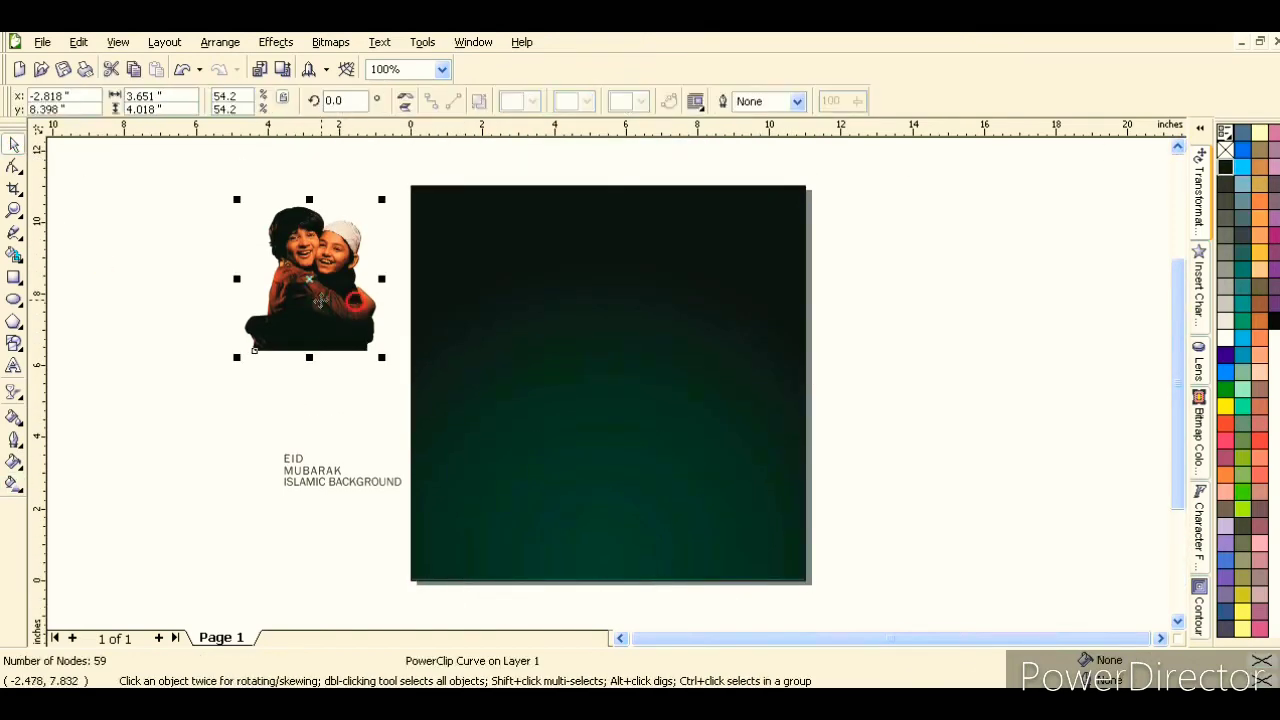
left_click_drag(313, 294, 598, 296)
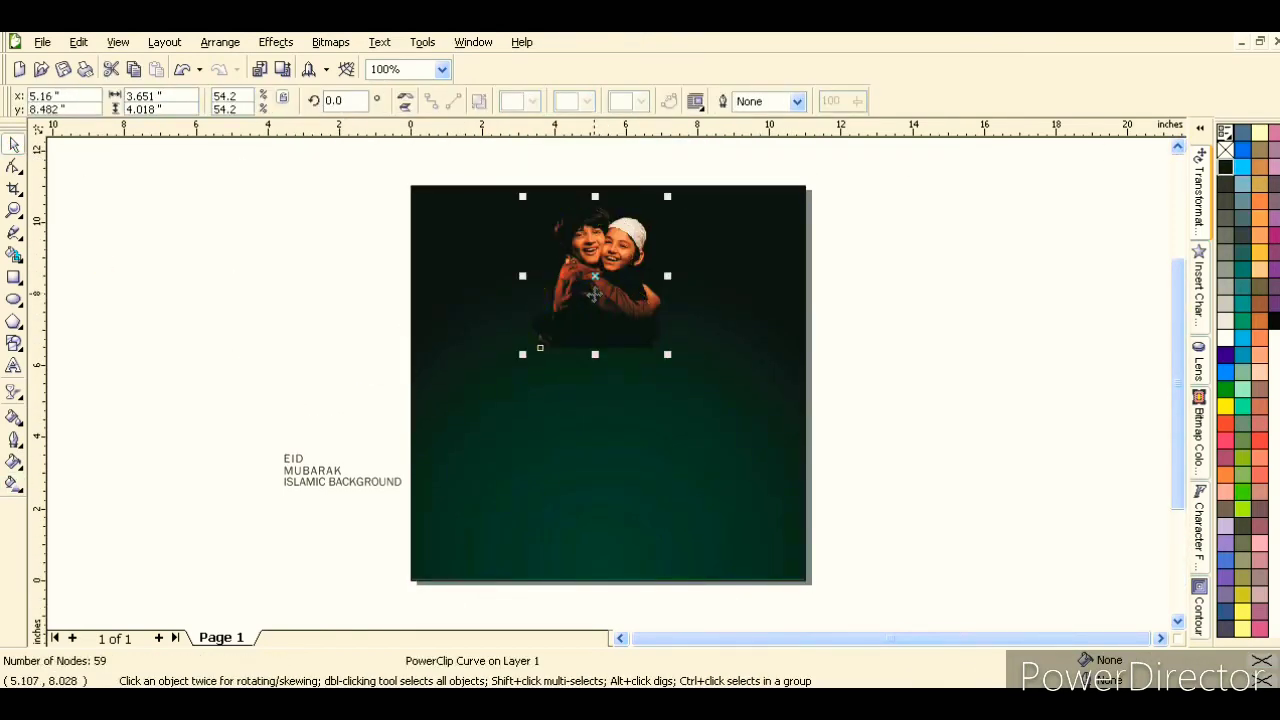
left_click(777, 235, "shift")
key("c")
key("Escape")
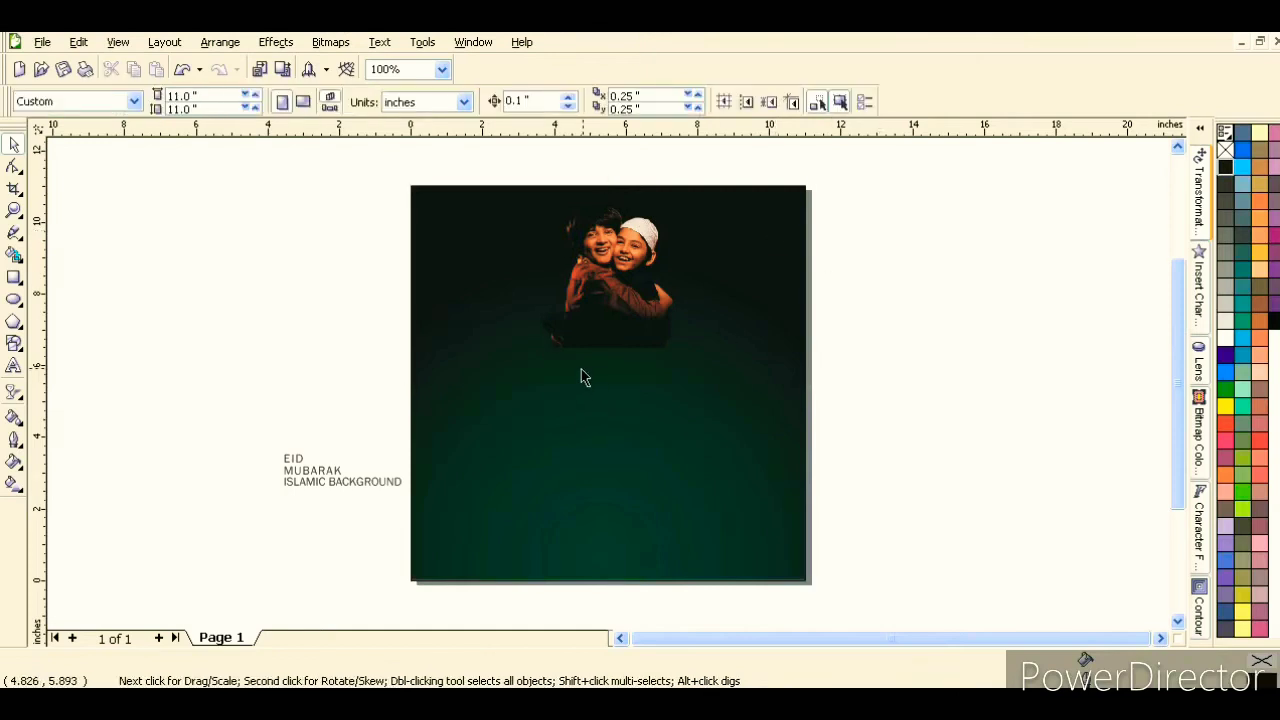
Edit the cutout's PowerClip contents and fade the photo's bottom edge with a linear transparency at -90°
left_click(606, 312)
left_click(606, 312, "ctrl")
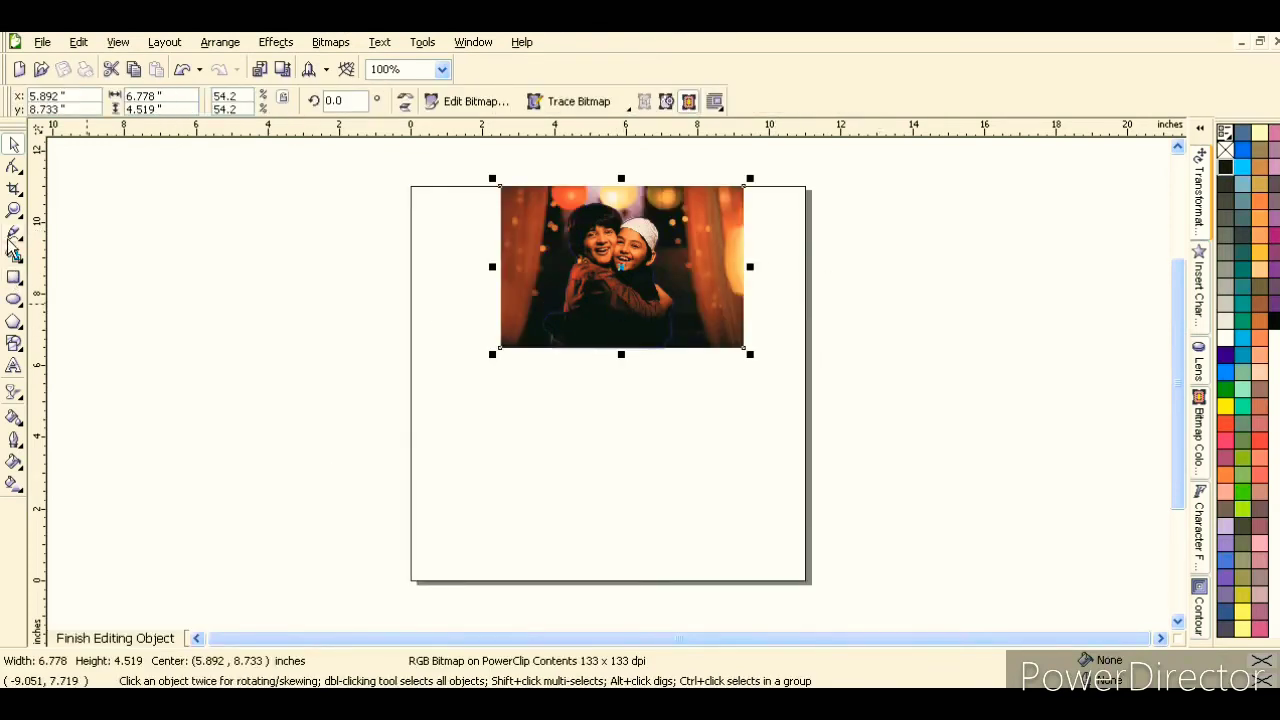
left_click(14, 390)
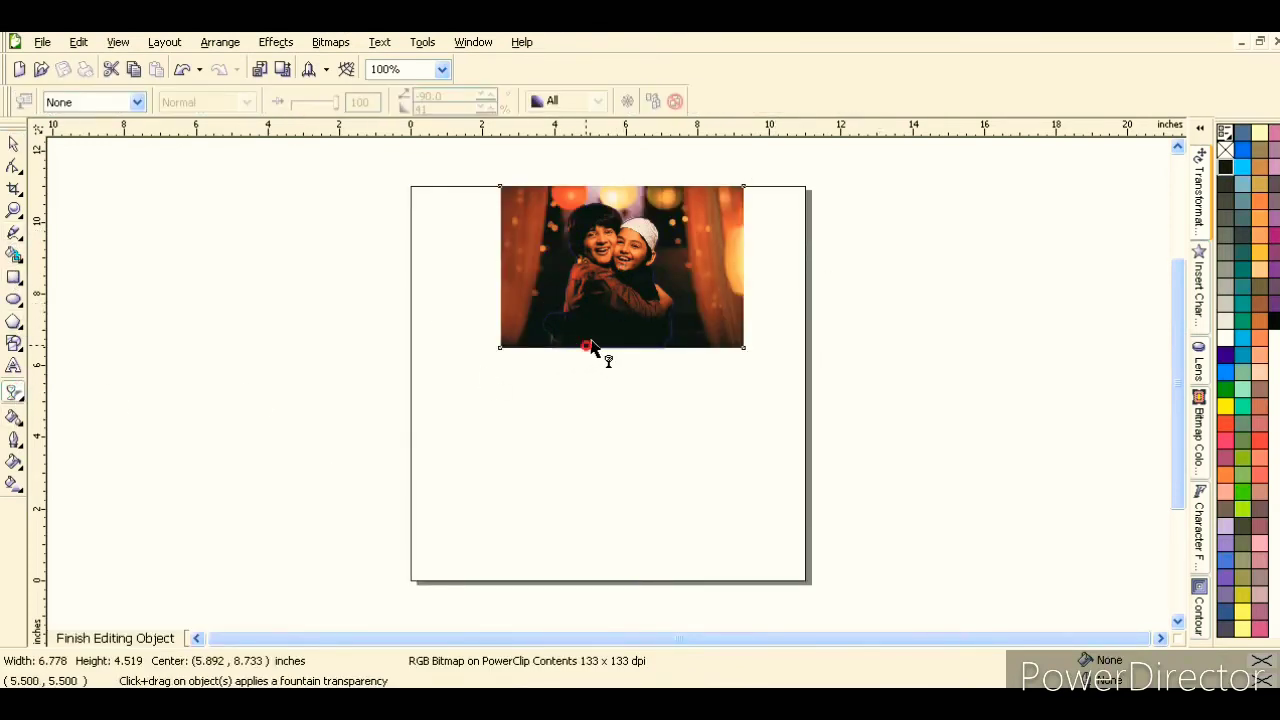
mouse_move(585, 345)
left_mouse_down()
mouse_move(583, 283)
mouse_move(596, 364)
mouse_move(596, 346)
left_mouse_up()
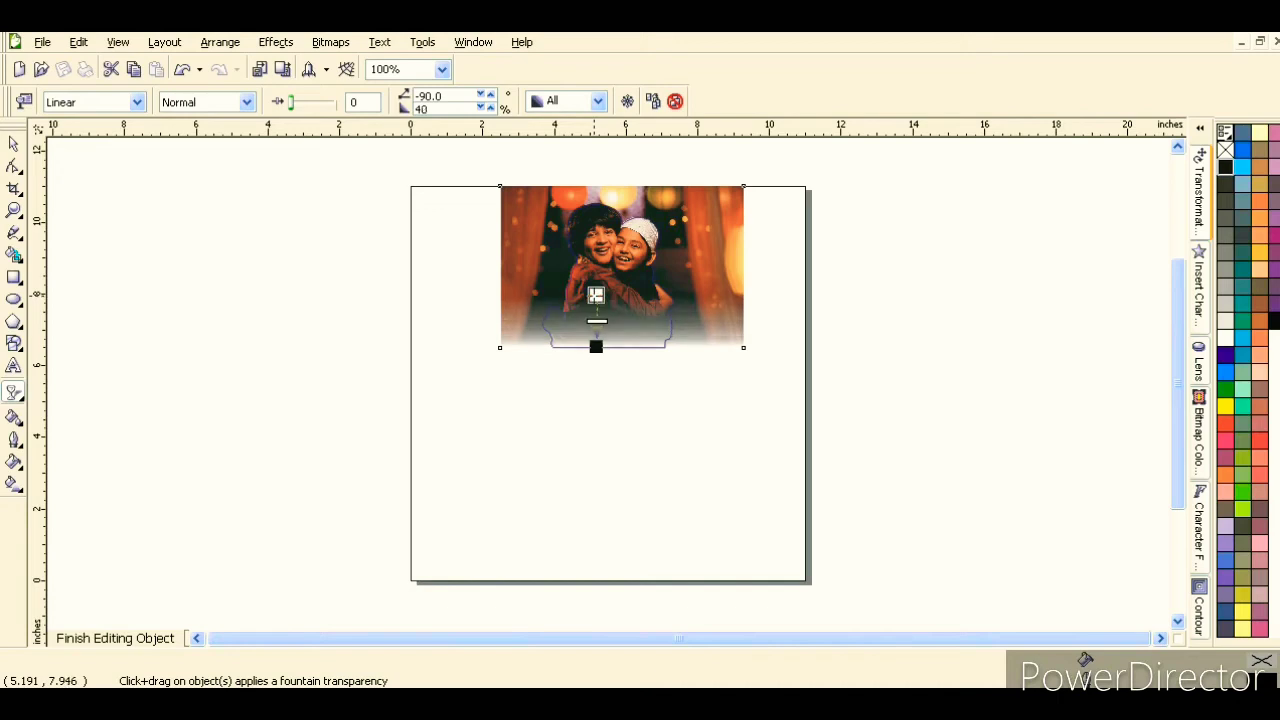
left_click(12, 140)
left_click(314, 249)
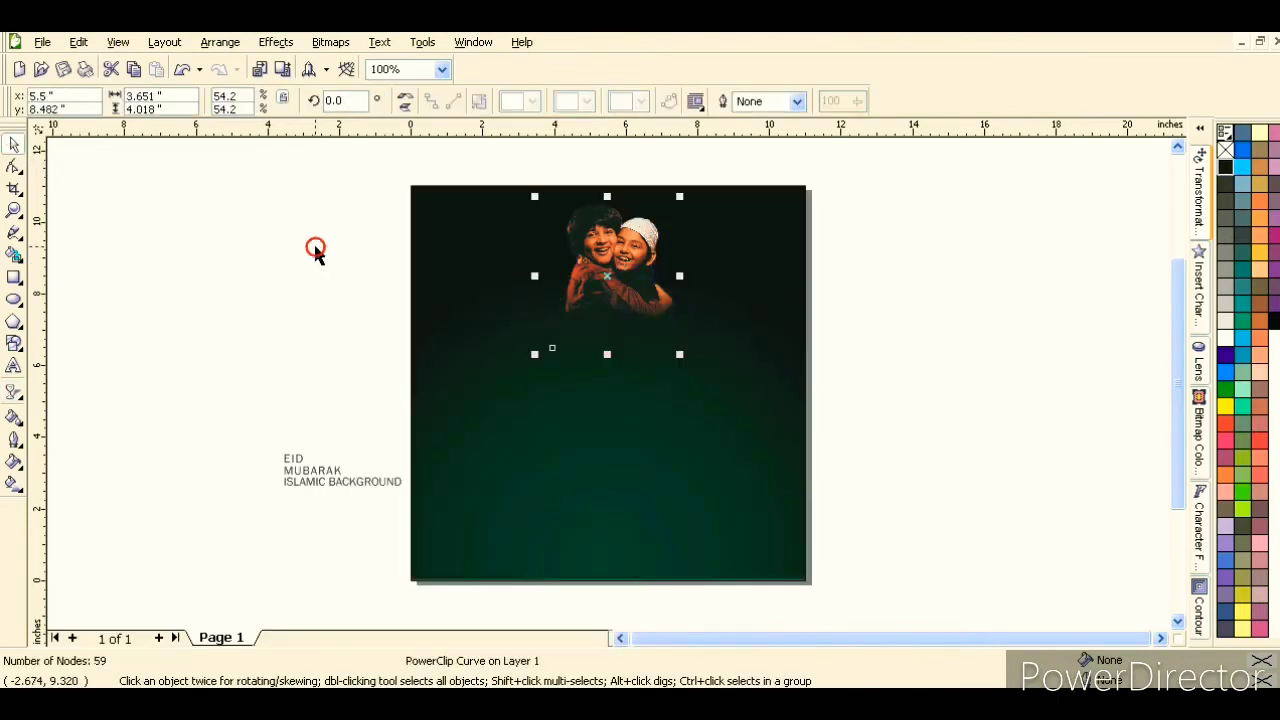
Enlarge the photo cutout to about 5.2 × 5.75 in and centre it horizontally on the background square
left_click(877, 363)
left_click(535, 355)
left_click_drag(535, 355, 507, 417)
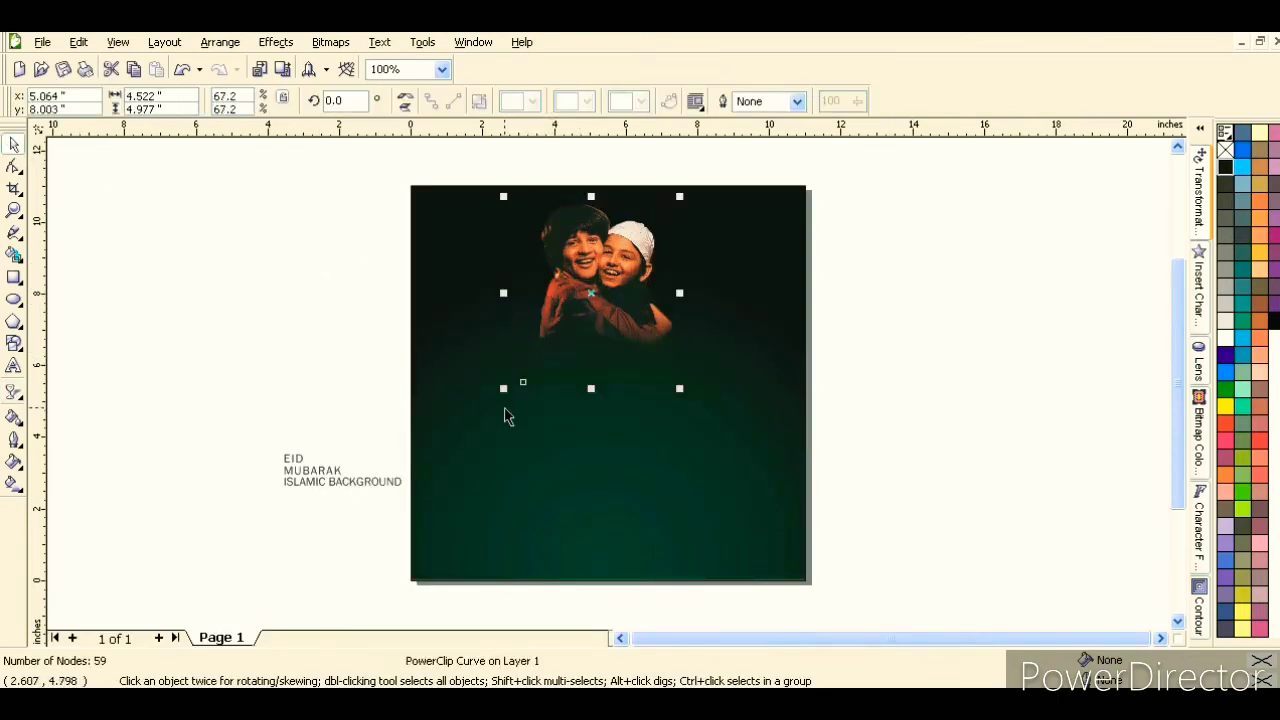
left_click_drag(679, 388, 719, 393)
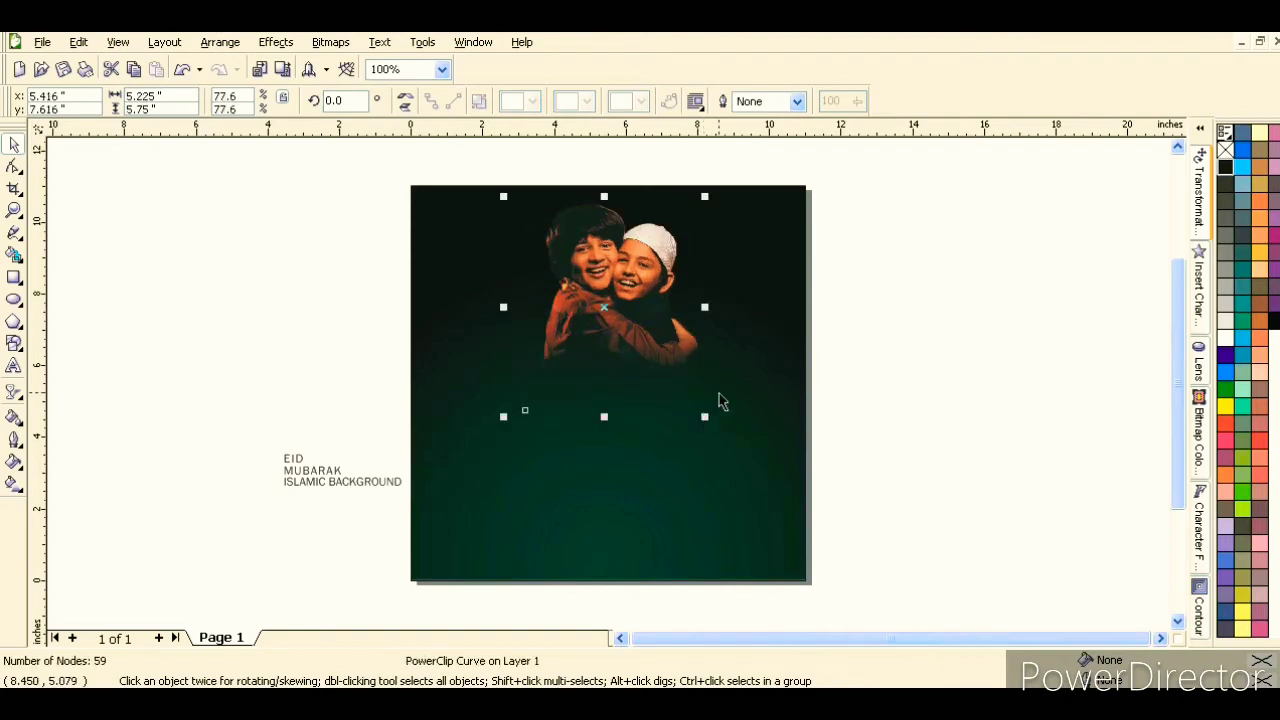
left_click(760, 265, "shift")
left_click(895, 262)
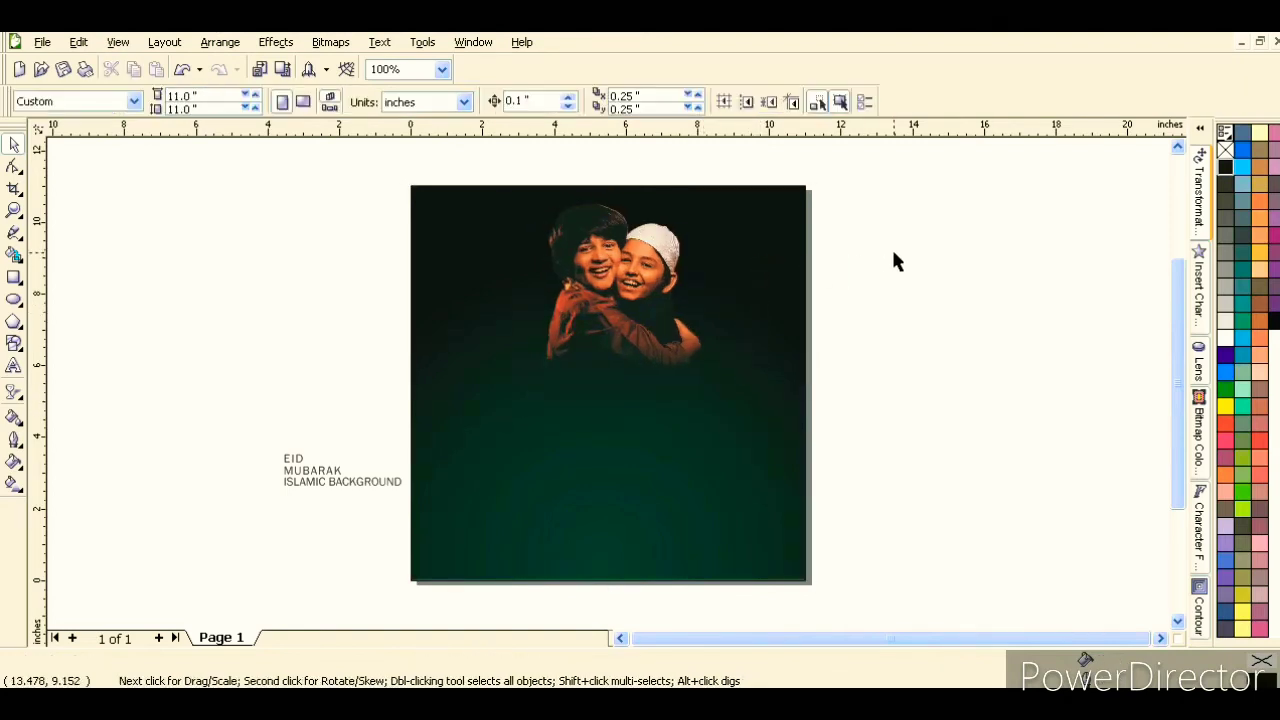
Adjust the photo inside the PowerClip to brightness 18, contrast -5 and intensity 2, and finish editing the contents
left_click(613, 278, "ctrl")
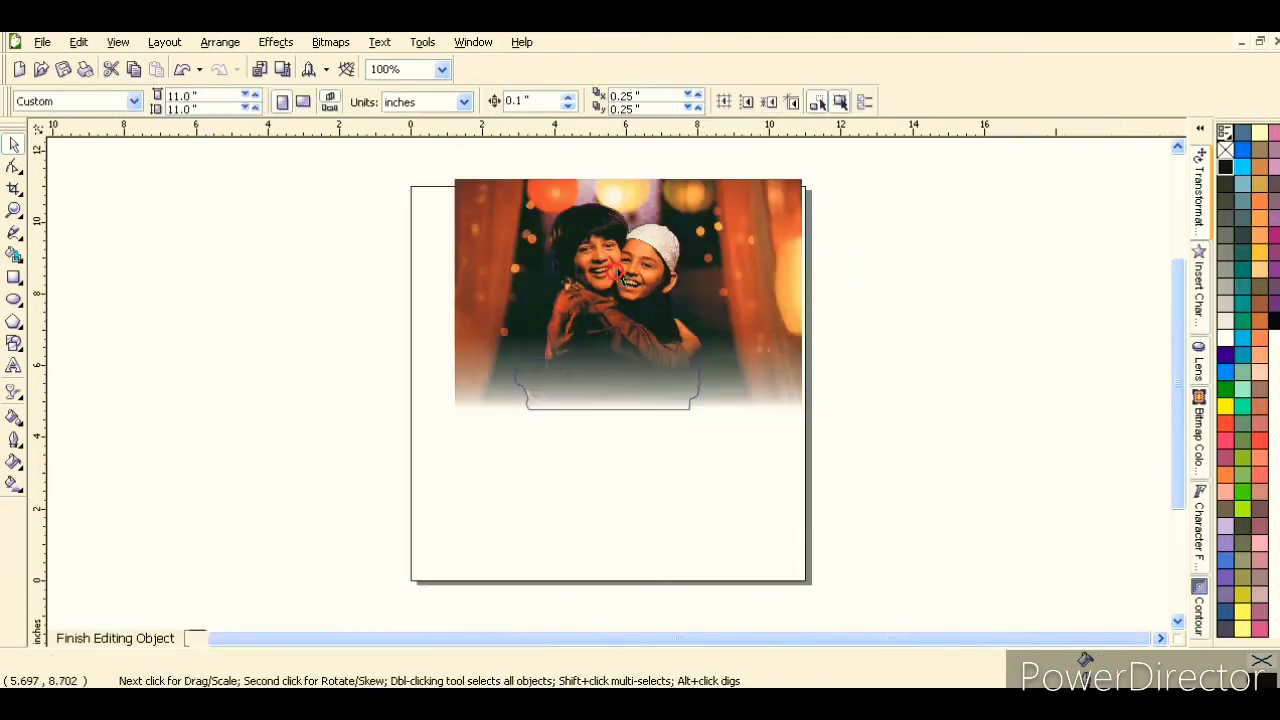
key("ctrl+b")
left_click_drag(694, 262, 1084, 198)
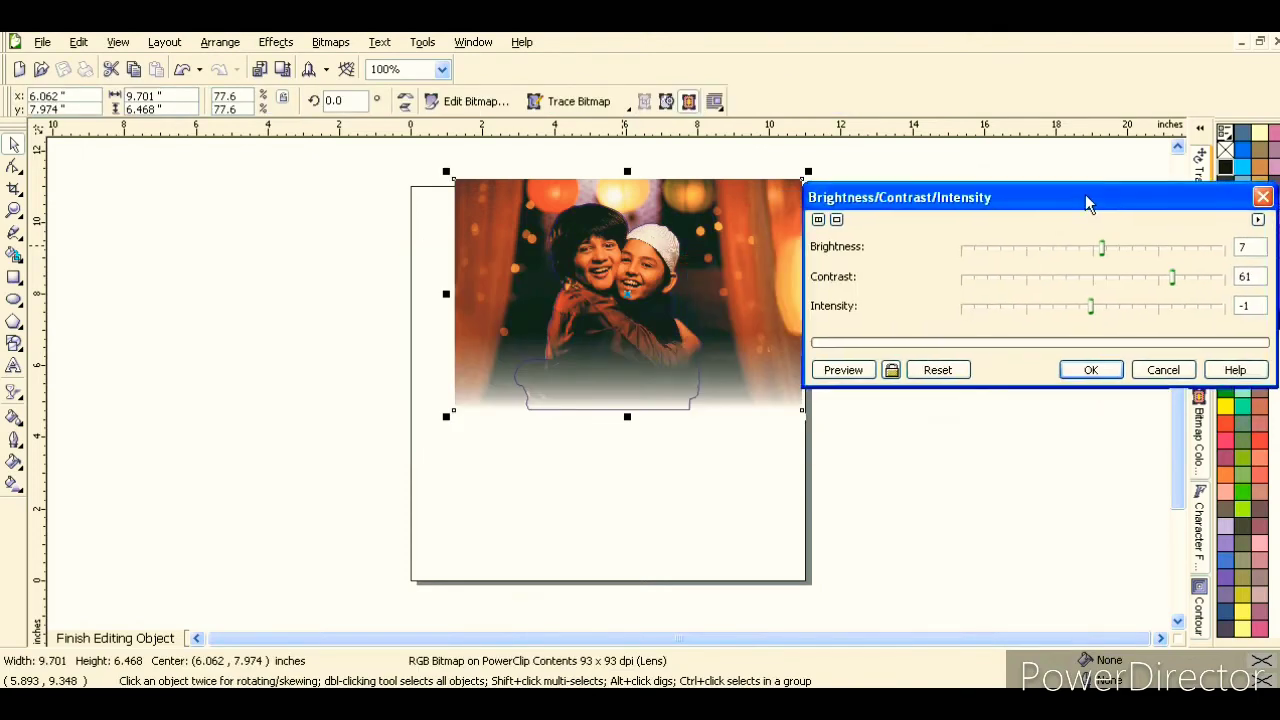
left_click(1100, 280)
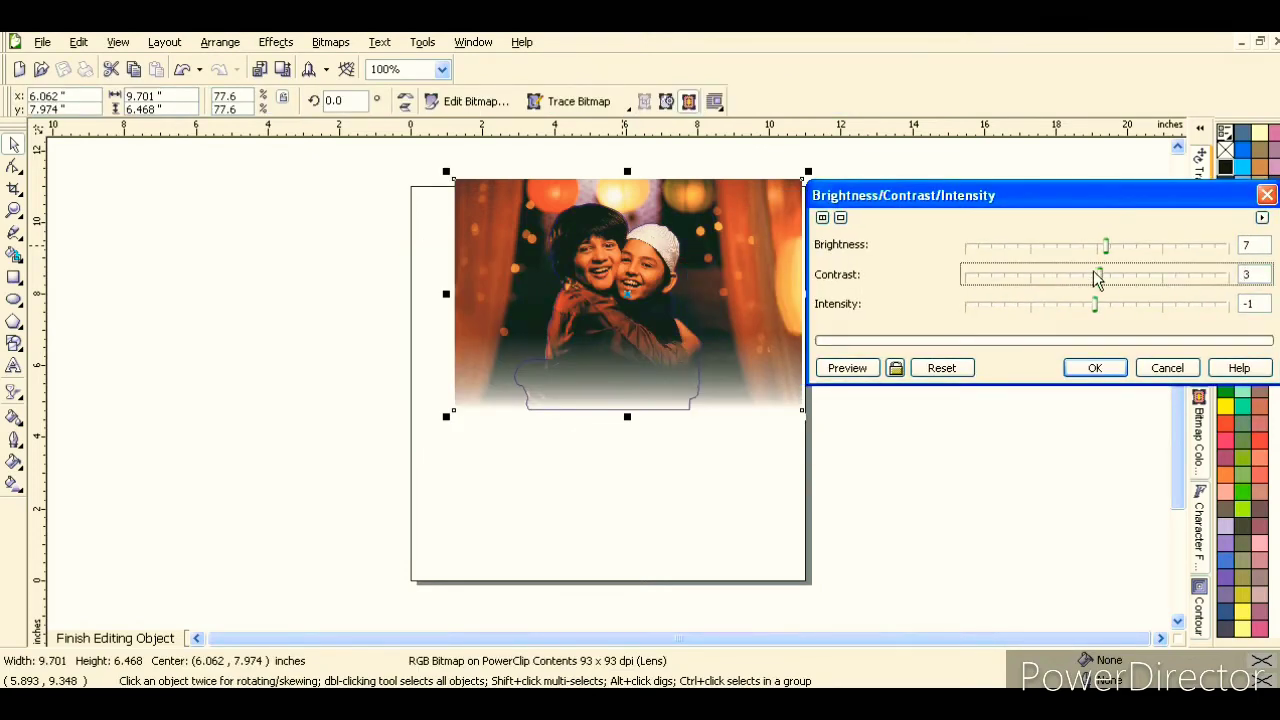
left_click(1120, 248)
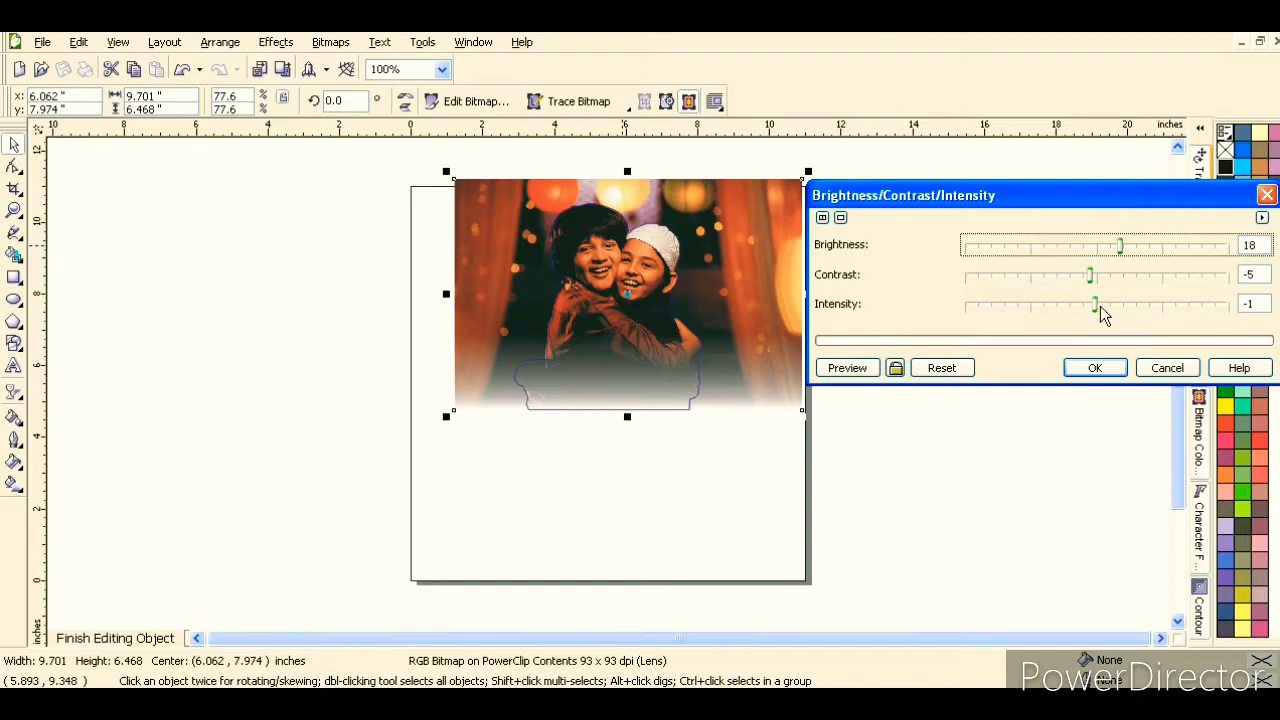
left_click(1100, 306)
left_click(847, 368)
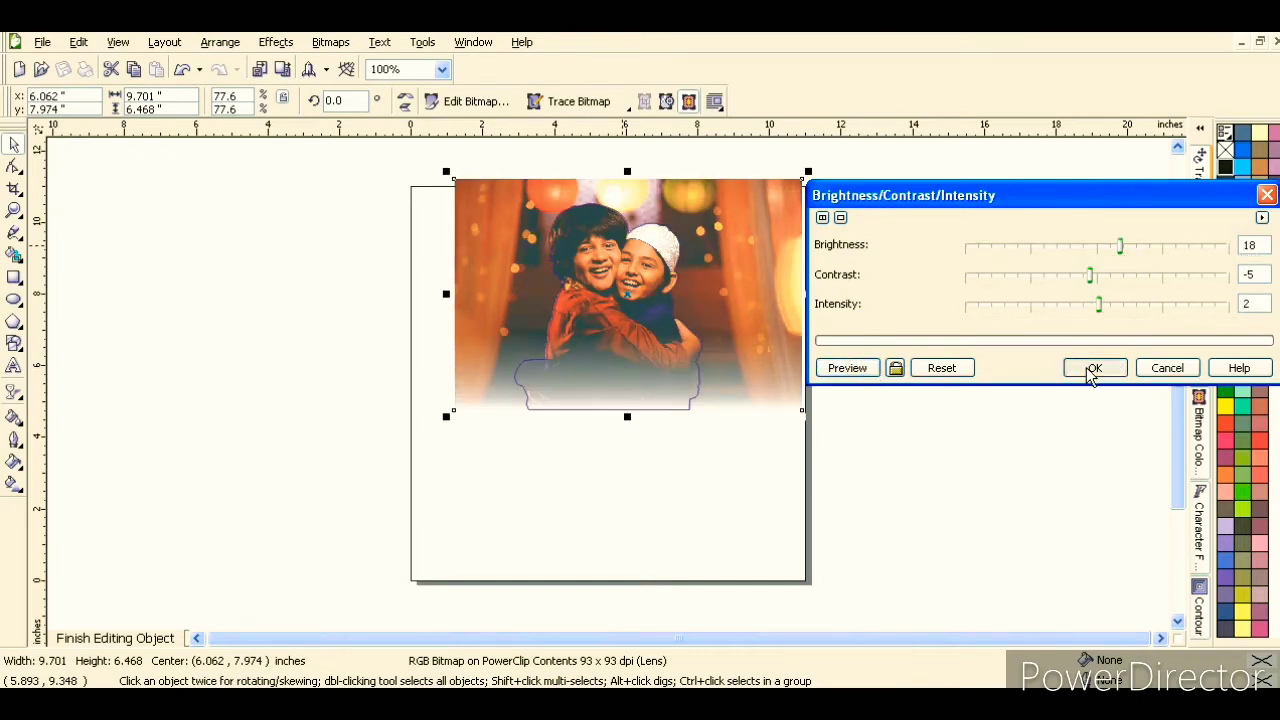
left_click(1093, 369)
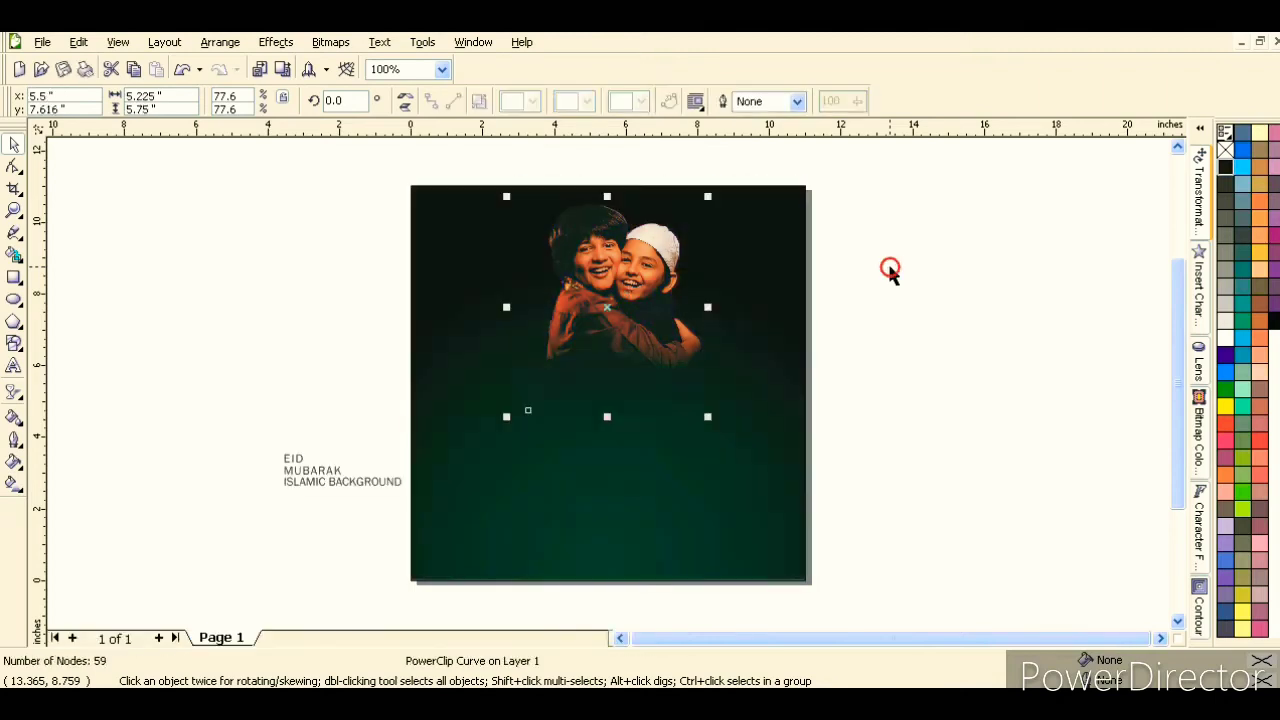
left_click(889, 266)
left_click(277, 465)
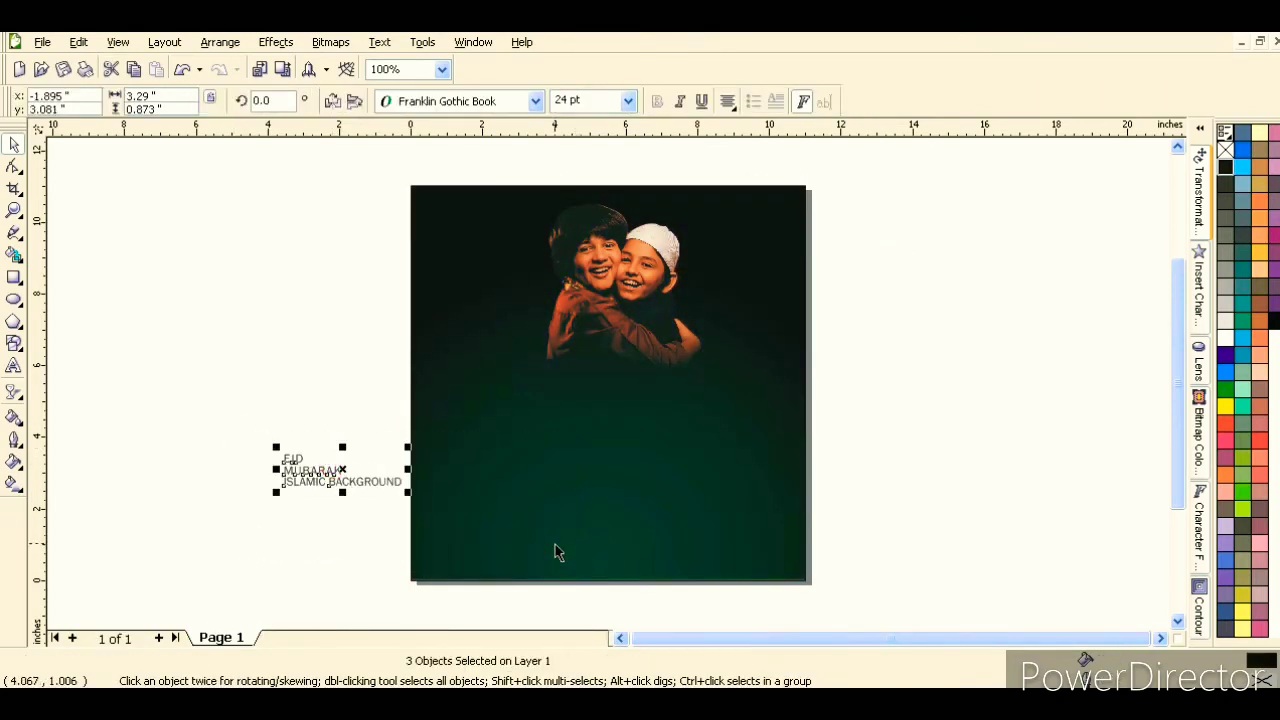
left_click(136, 345)
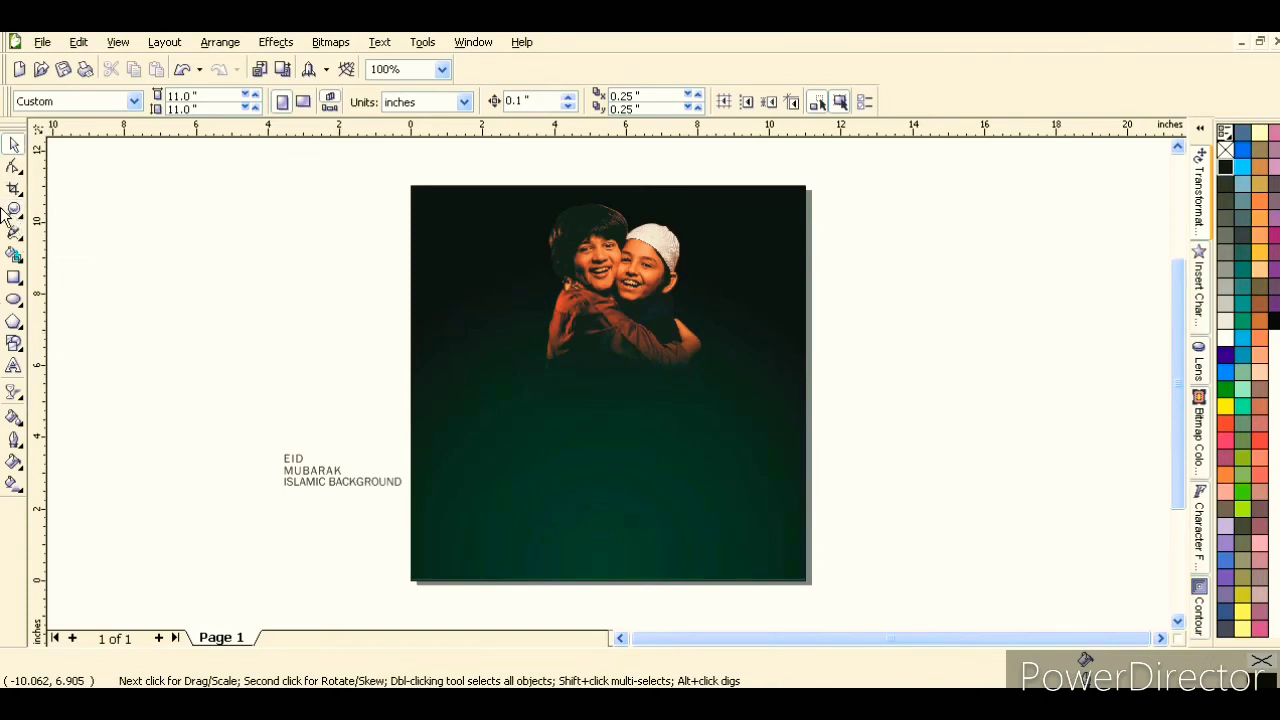
Beside the page, draw a circle about 5.87 in wide and overlap its lower part with a rectangle about 7.19 × 3.62 in
left_click(15, 300)
left_click_drag(125, 228, 335, 440)
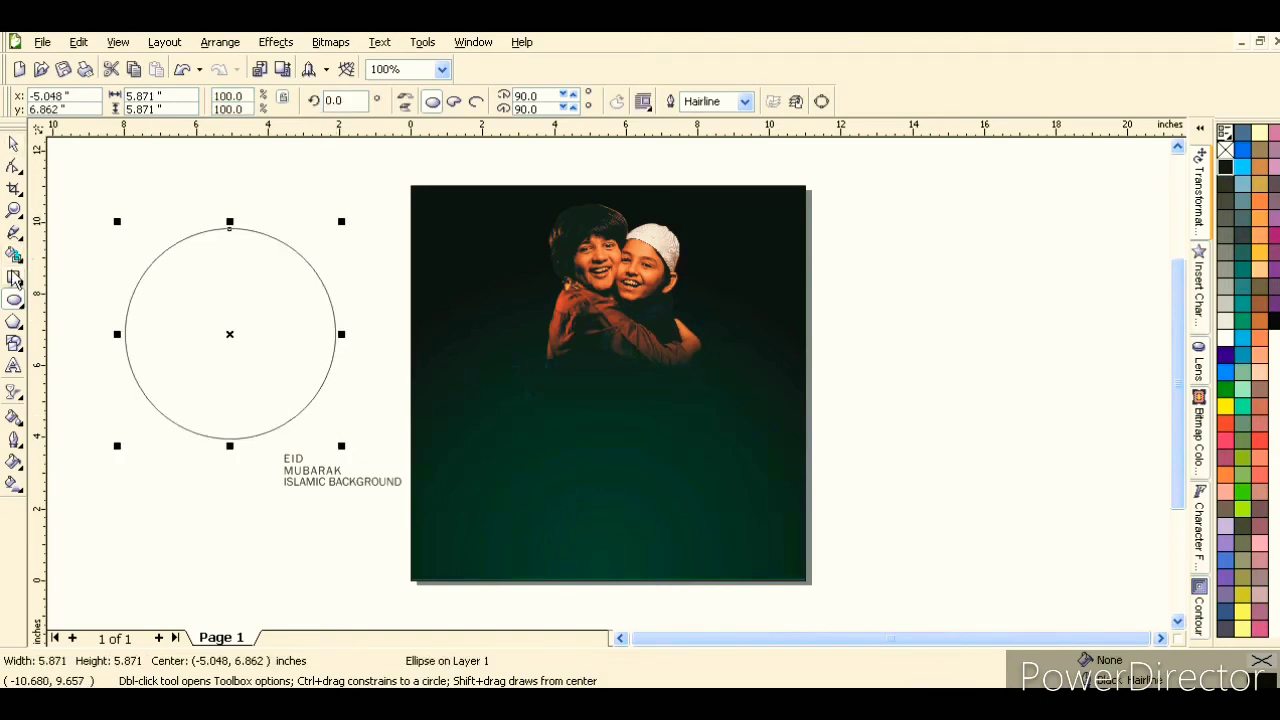
left_click(14, 278)
left_click_drag(105, 358, 362, 444)
left_click(14, 148)
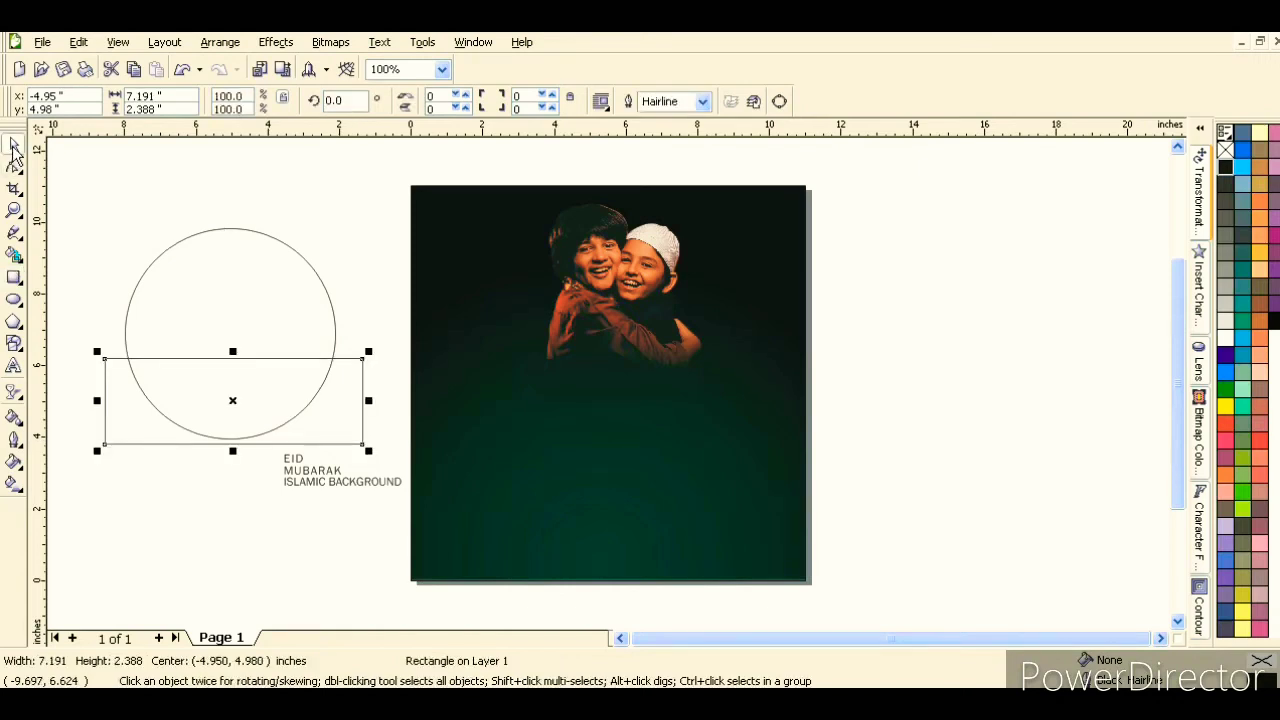
left_click_drag(232, 351, 222, 310)
Centre the circle and rectangle on each other horizontally and weld them into a single dome outline
left_click(272, 258, "shift")
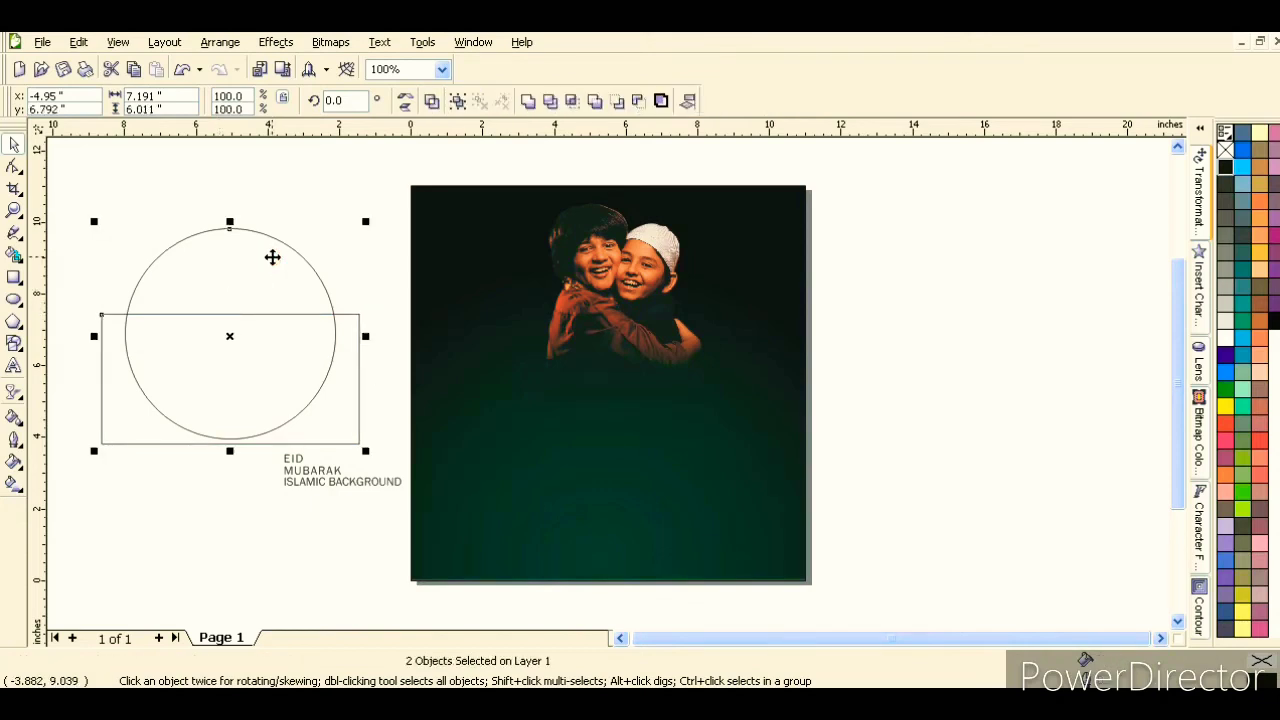
left_click(275, 305)
left_click(348, 349)
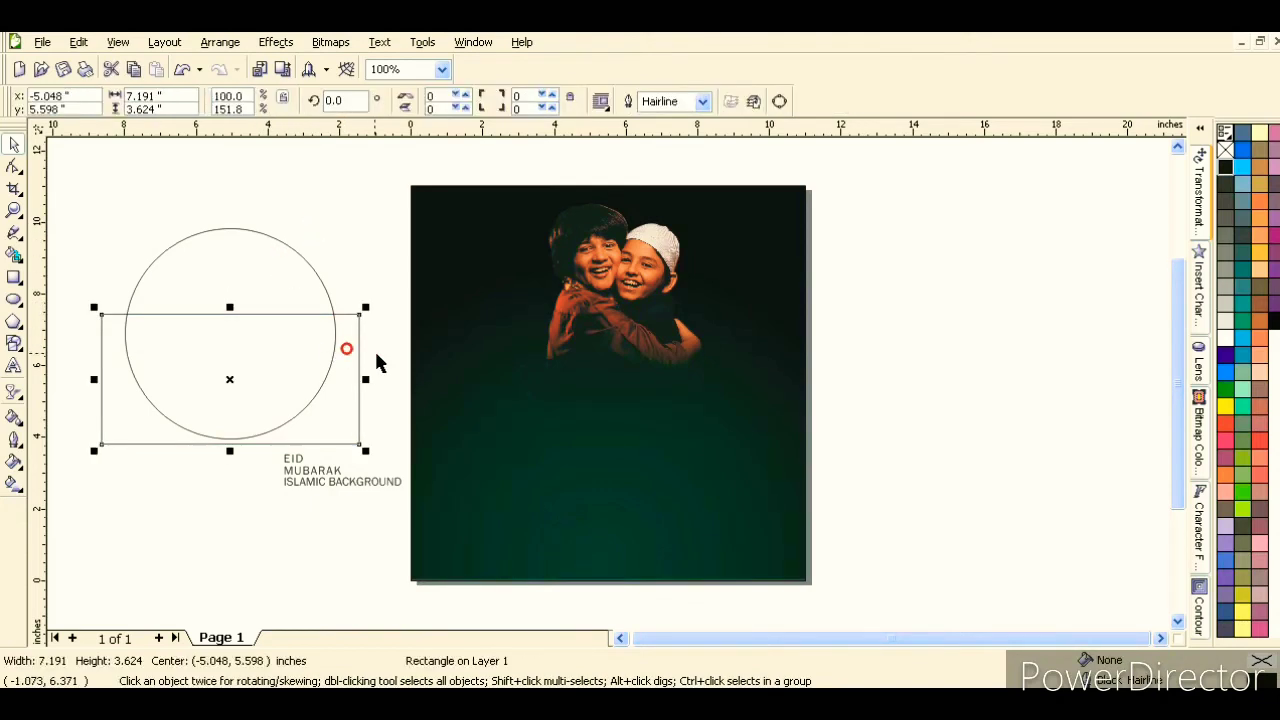
left_click(278, 280, "shift")
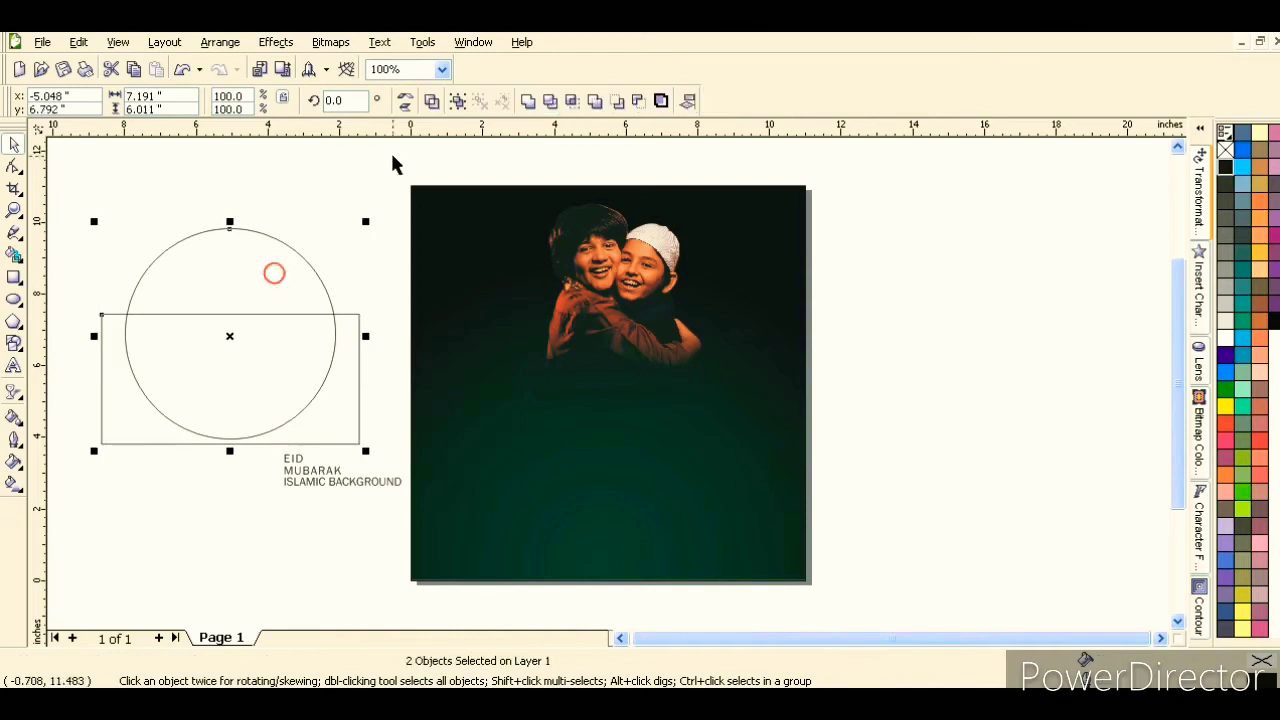
left_click(528, 101)
left_click(293, 224)
left_click(249, 292)
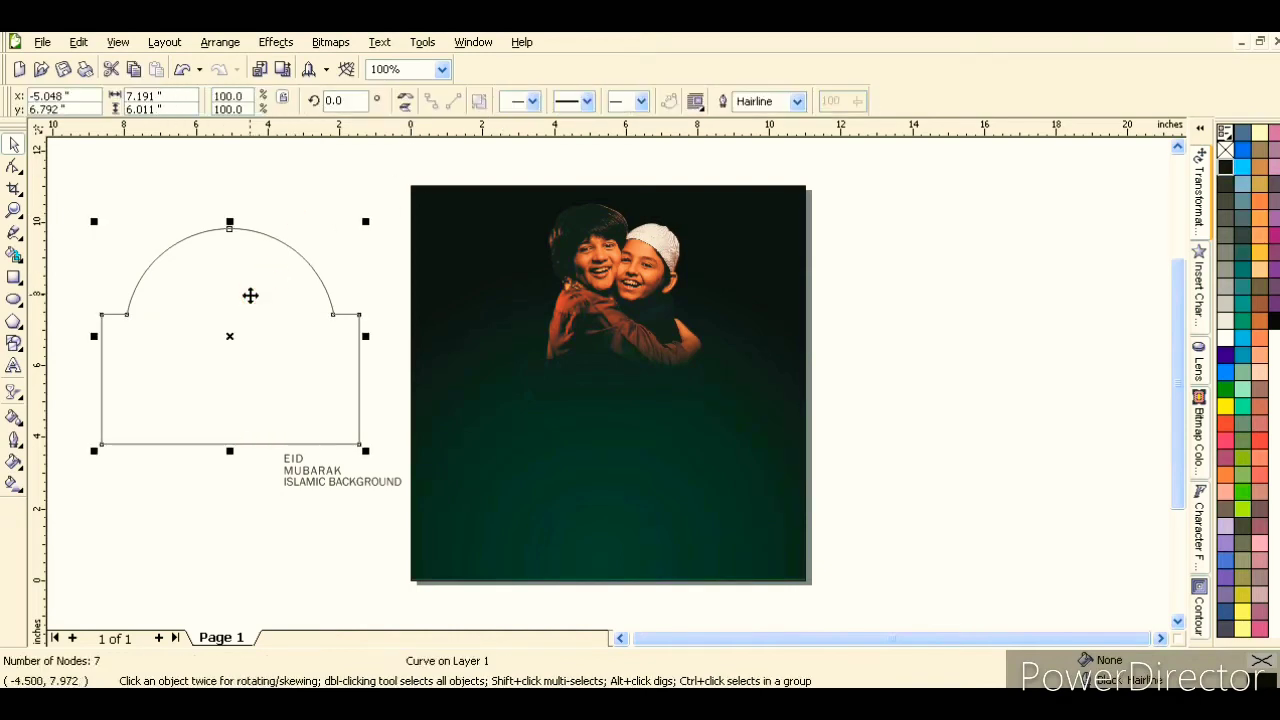
Draw a small rectangle about 1.69 × 0.39 in at the dome's peak and centre it horizontally on the dome
left_click(14, 278)
left_click_drag(169, 204, 232, 230)
key("space")
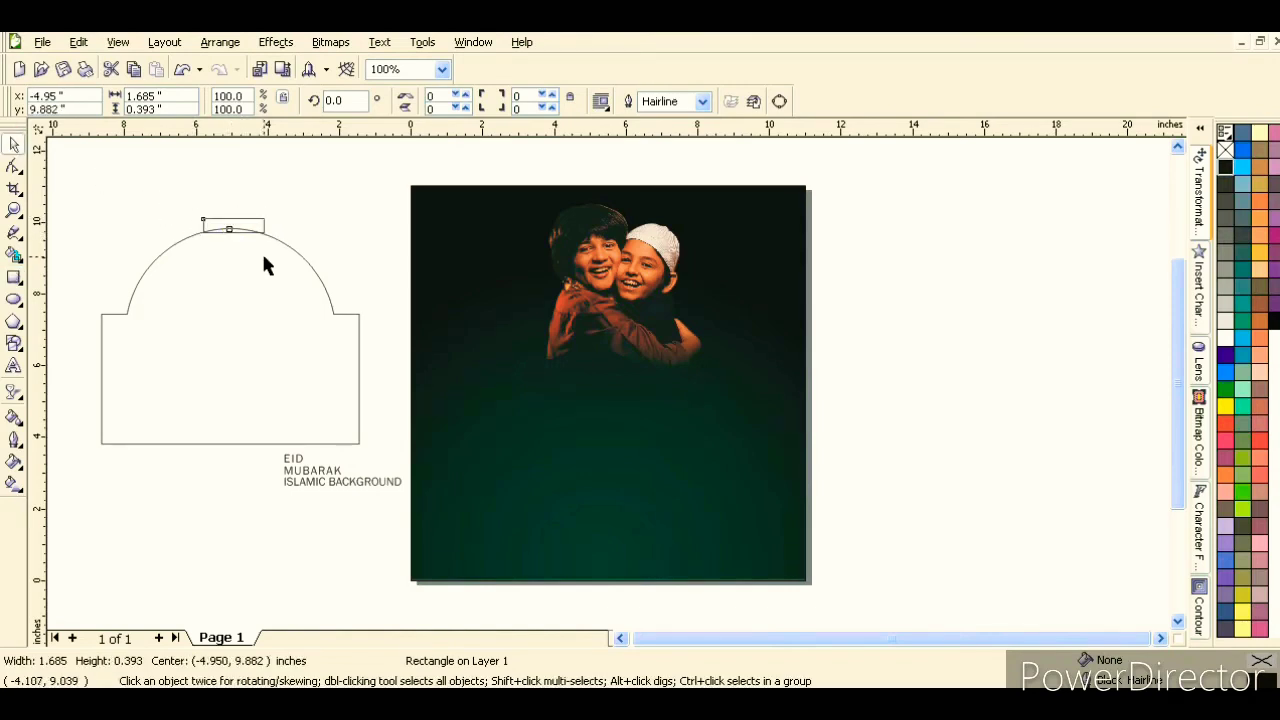
left_click(259, 252, "shift")
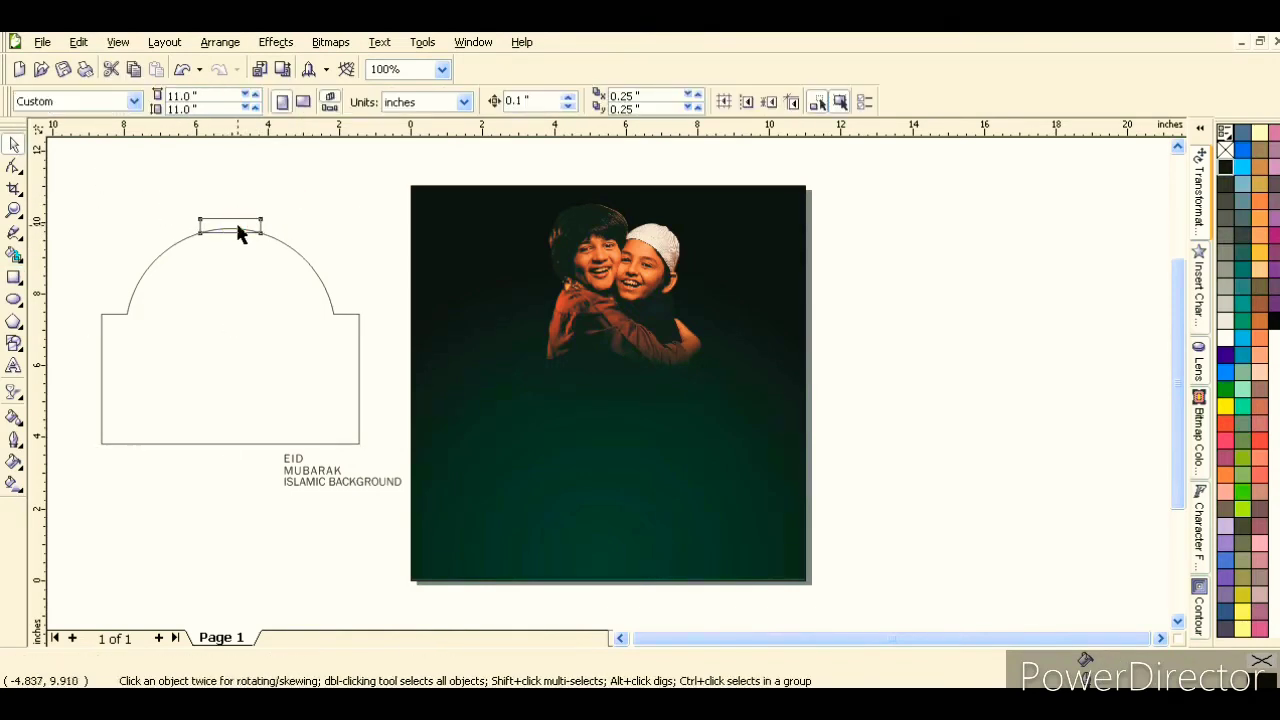
Stack smaller rectangles above the one at the dome's peak and weld them all with the dome into one stepped outline
left_click(243, 233)
mouse_move(240, 230)
left_mouse_down()
mouse_move(236, 217)
mouse_move(258, 217)
mouse_move(226, 207)
mouse_move(251, 207)
left_mouse_up()
left_click_drag(84, 180, 415, 463)
left_click(528, 101)
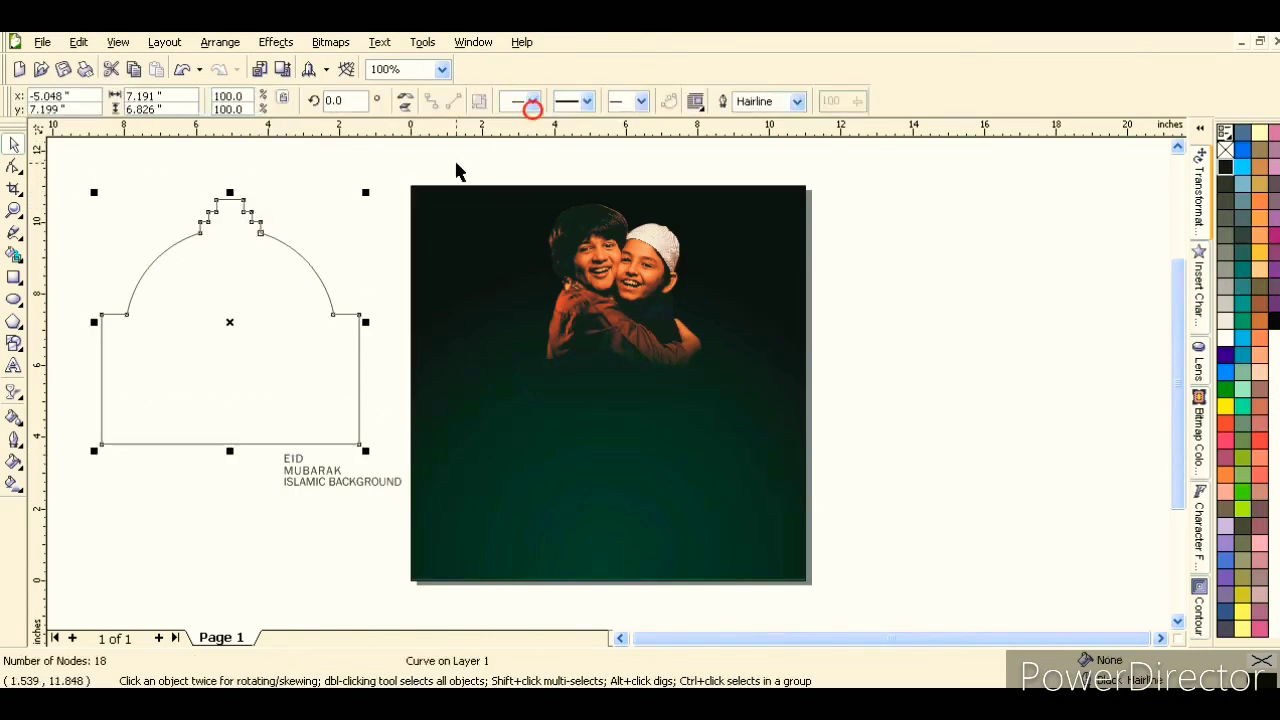
left_click(331, 214)
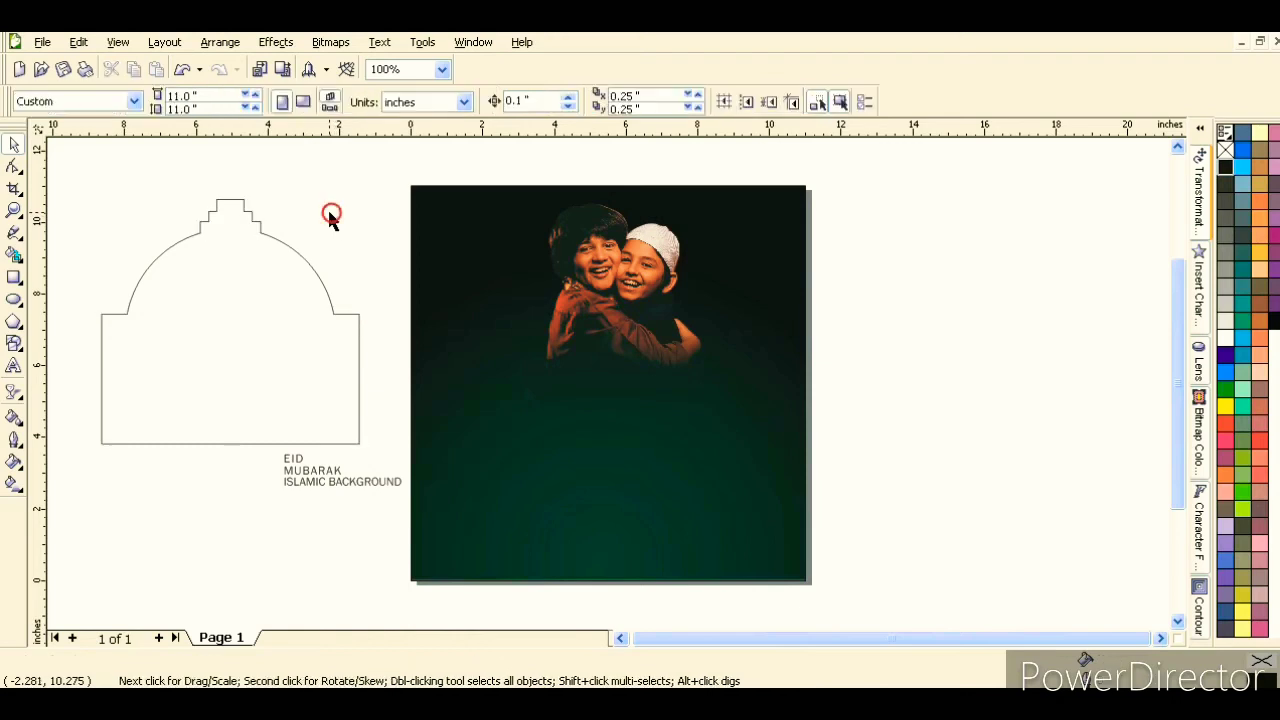
Draw a narrow rectangle about 0.19 × 0.72 in on the dome's top step, convert it to curves and taper its upper end to a point
left_click(241, 267)
left_click(14, 209)
left_click_drag(177, 177, 346, 289)
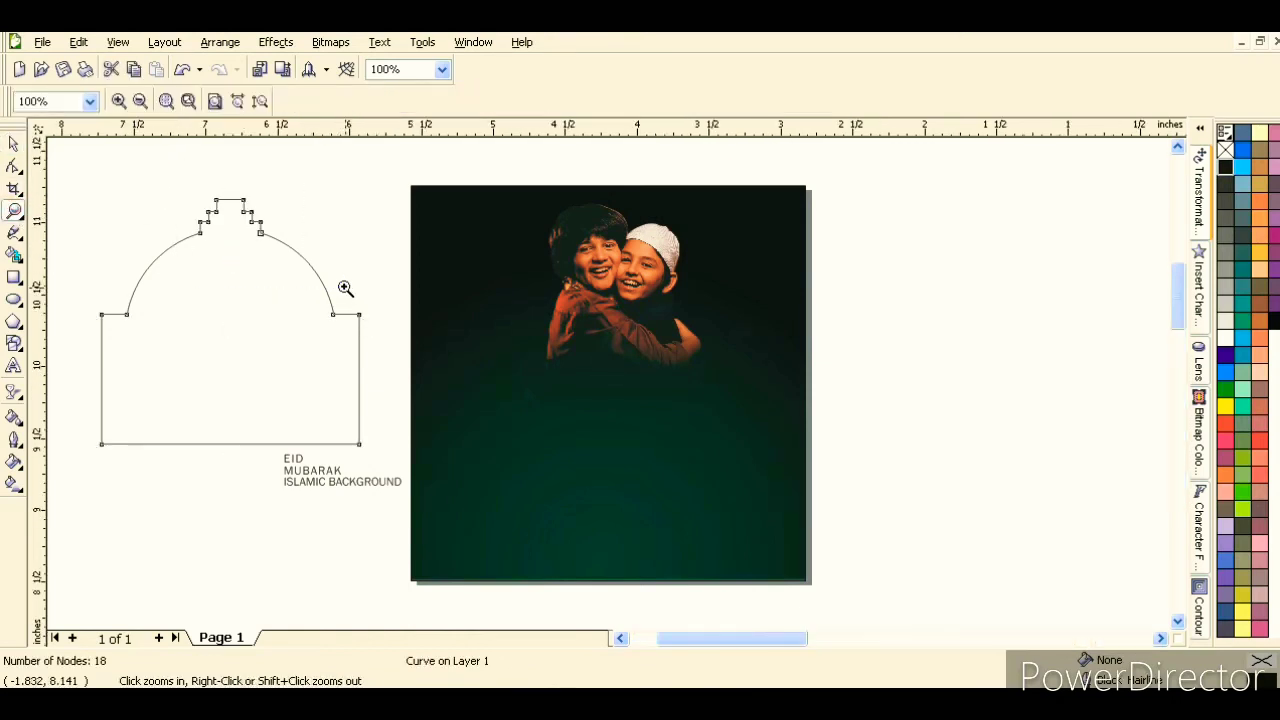
left_click(14, 281)
left_click_drag(461, 188, 489, 297)
left_click(15, 145)
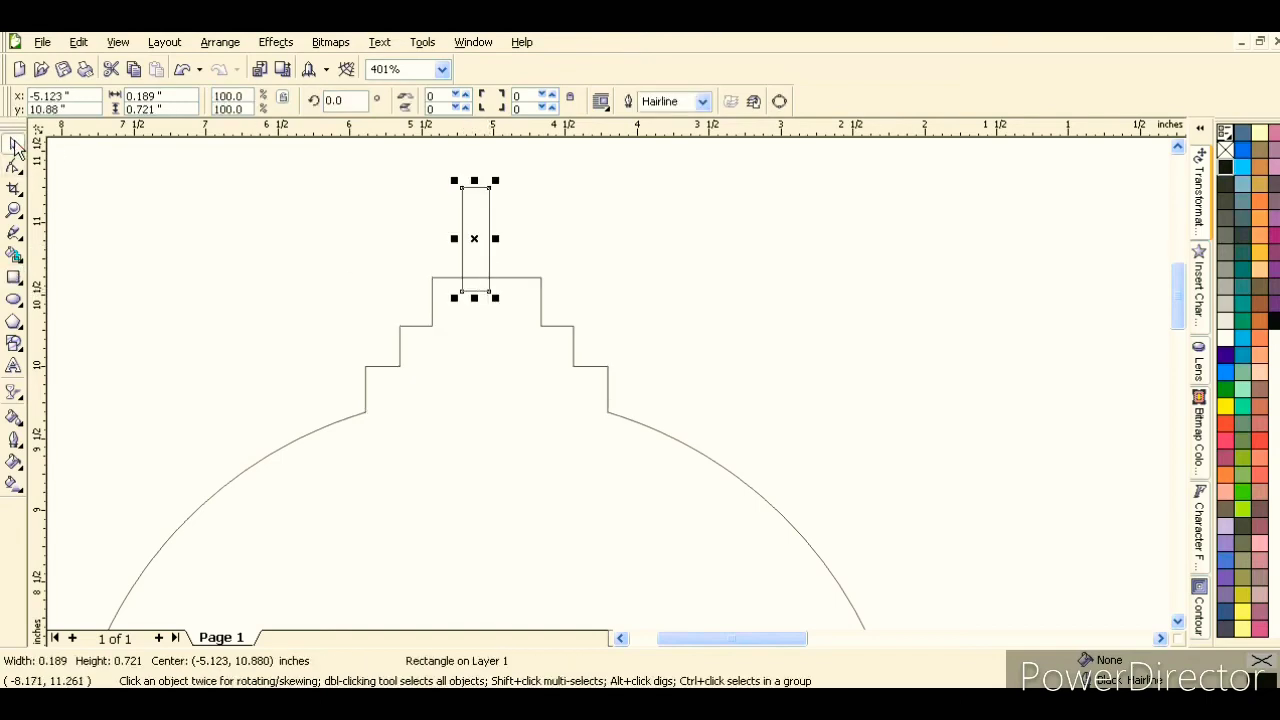
left_click(778, 101)
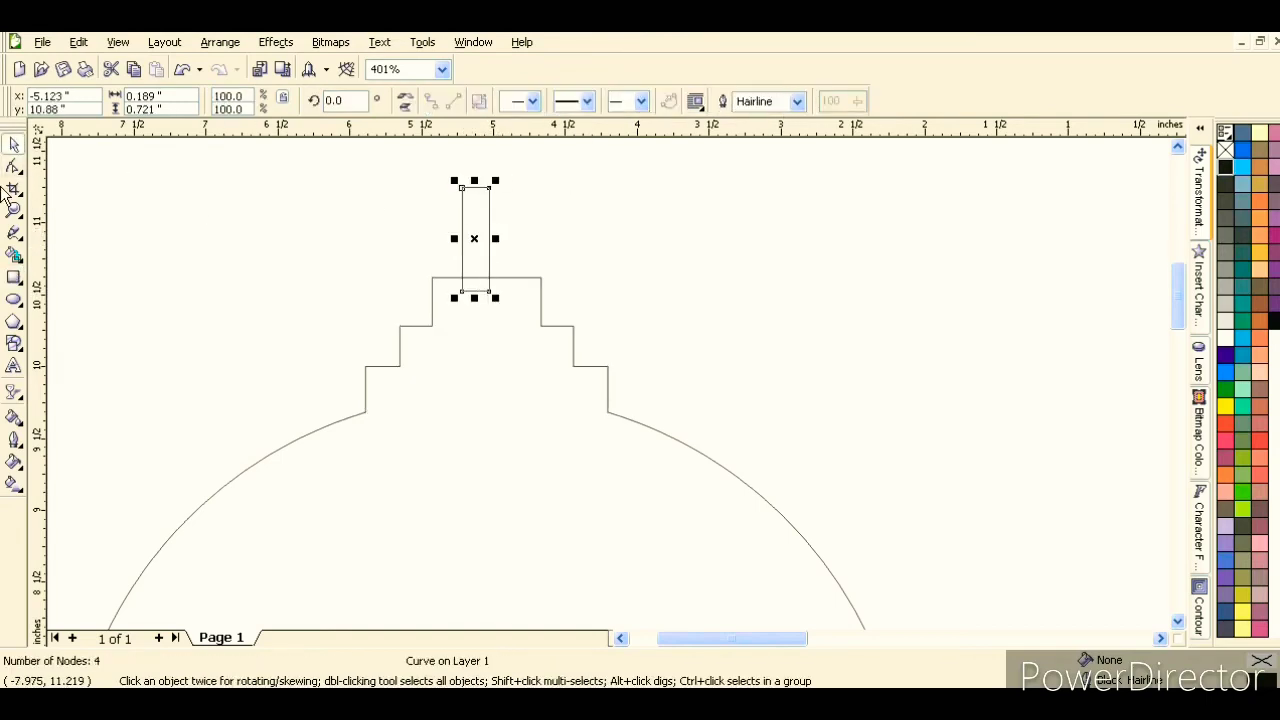
left_click(14, 166)
left_click_drag(466, 189, 474, 188)
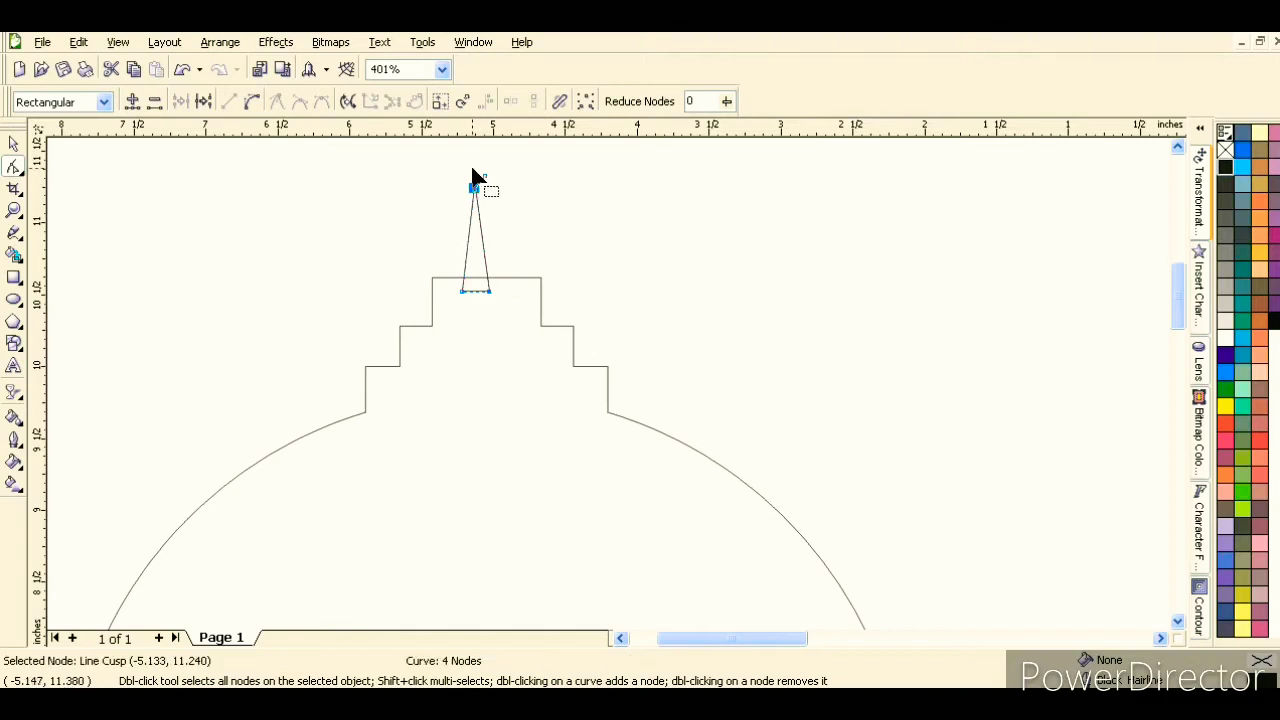
Centre the spike horizontally on the dome, nudge it up slightly and weld it to the stepped outline
left_click(14, 146)
left_click(504, 352, "shift")
key("c")
left_click(631, 229)
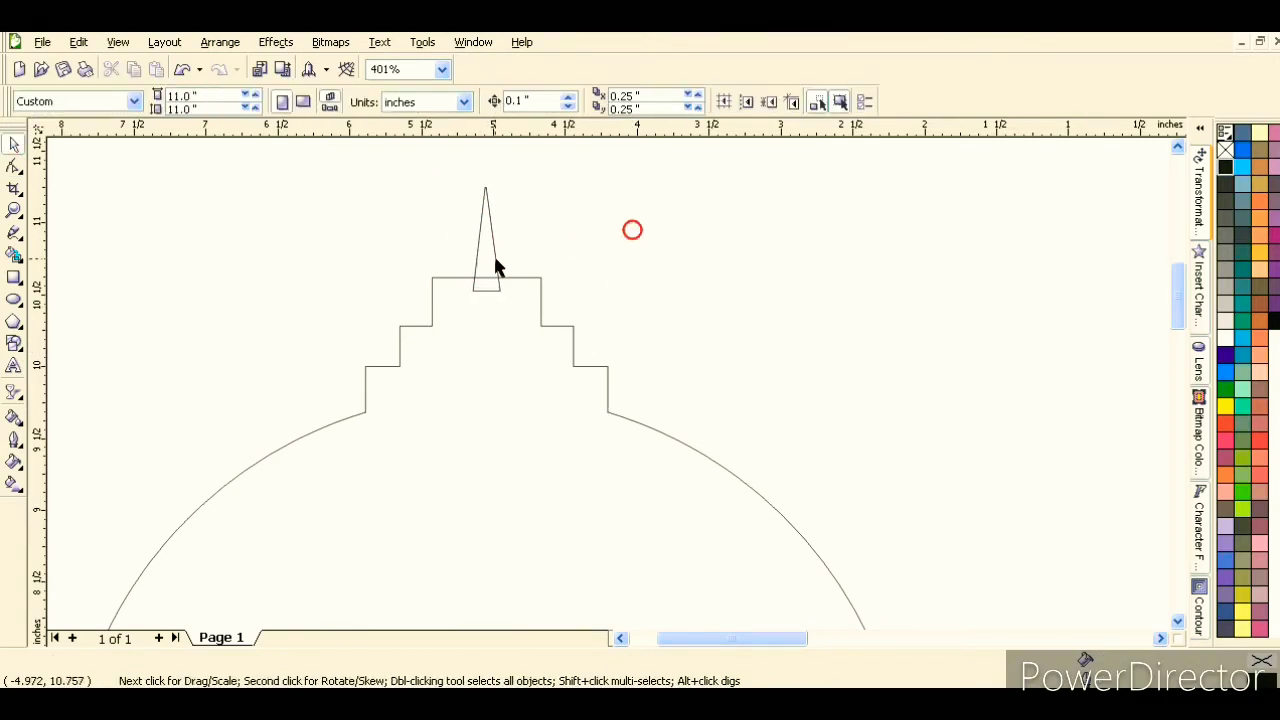
left_click_drag(491, 253, 491, 244)
left_click(484, 343, "shift")
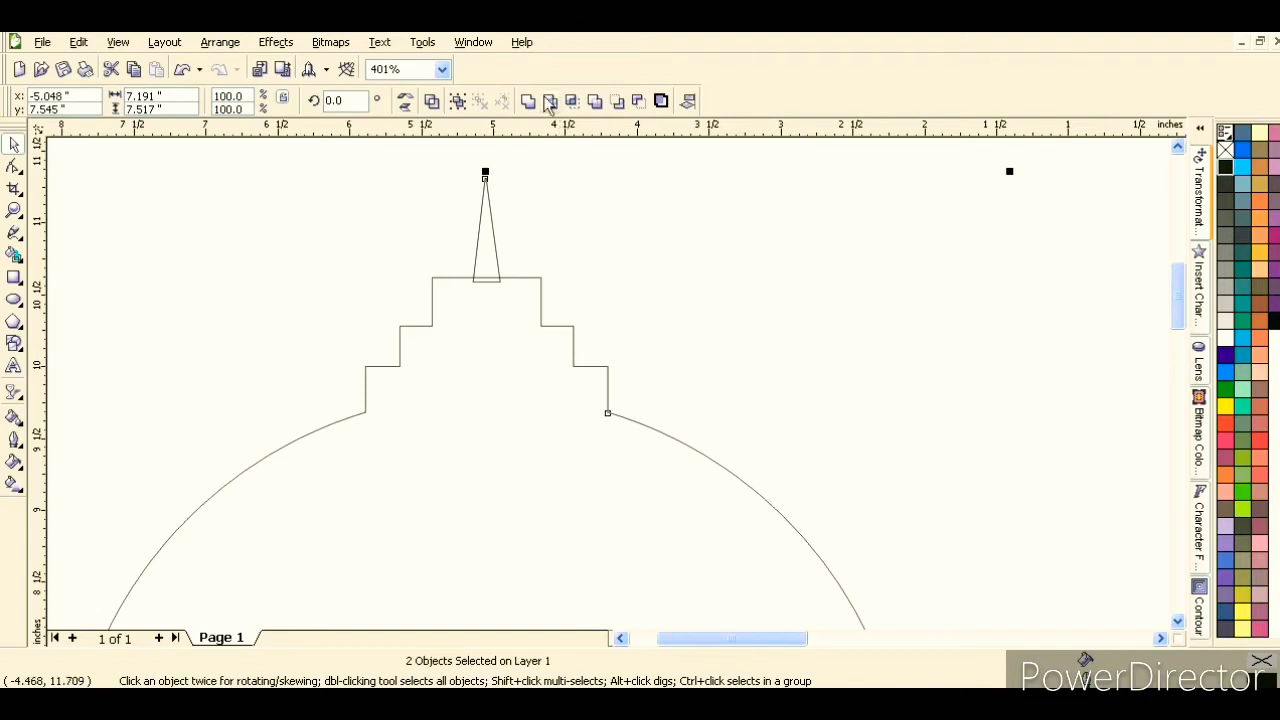
left_click(529, 101)
left_click(546, 174)
left_click(470, 339)
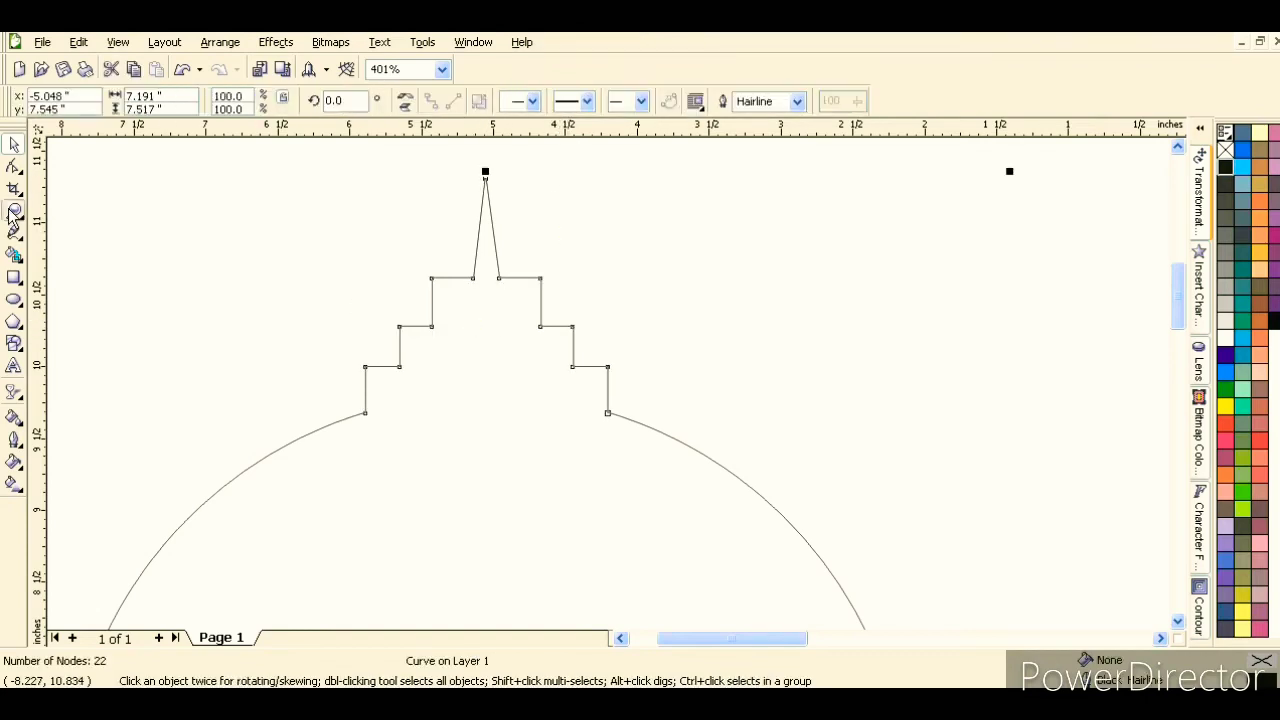
On the empty side of the dome away from the page, draw a rectangle about 6.91 × 2.67 in overlapped by a circle about 4.69 in wide
left_click(13, 211)
right_click(511, 275)
left_click(14, 146)
left_click(162, 471)
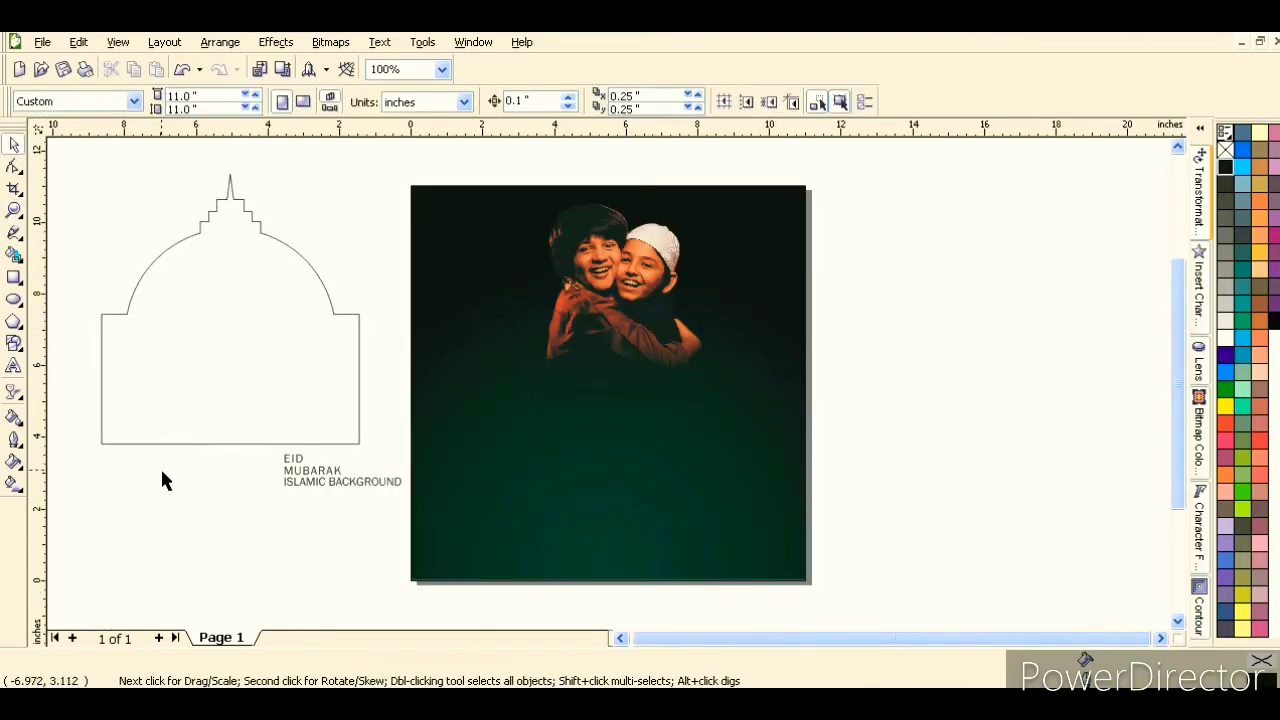
left_click(619, 641)
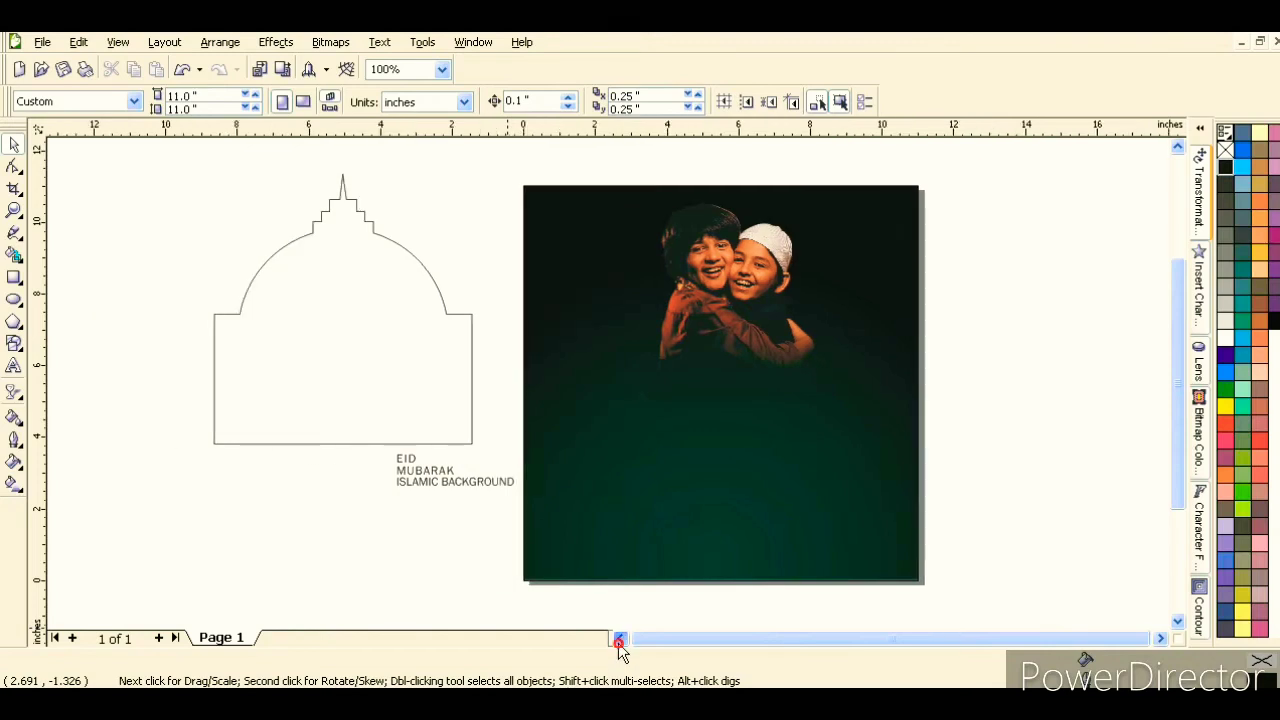
left_click(619, 641)
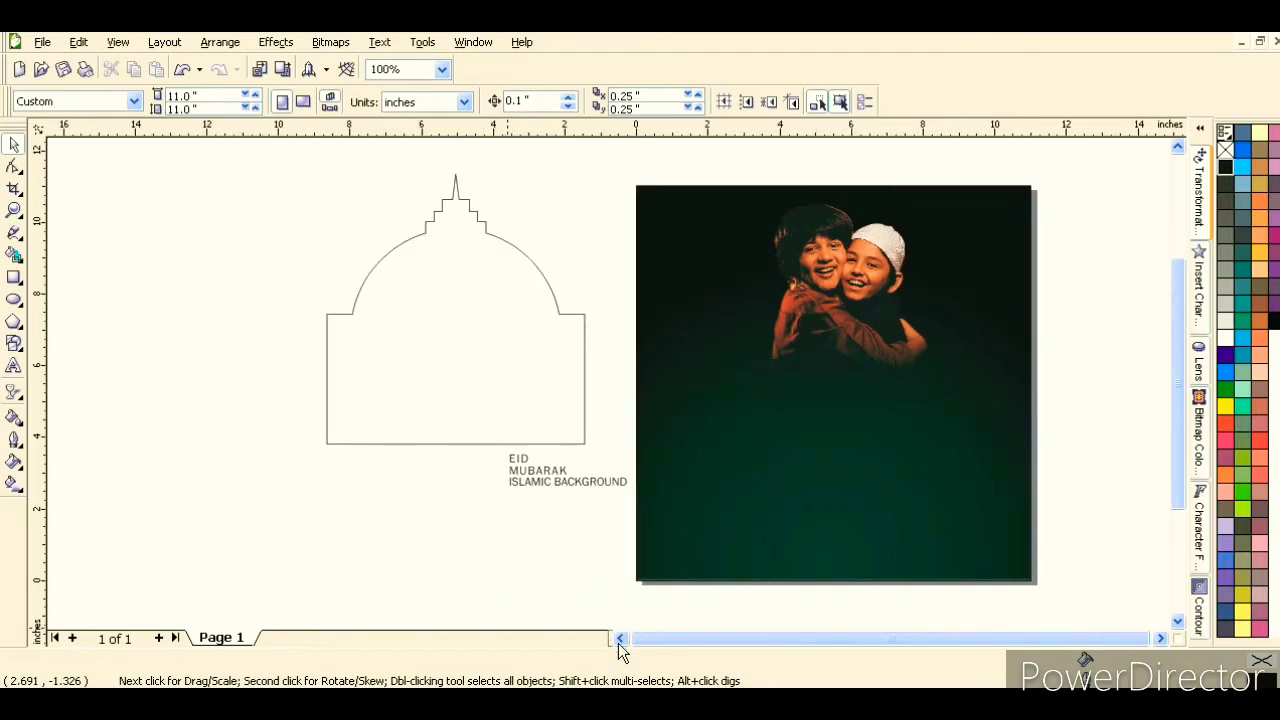
left_click(14, 279)
left_click_drag(66, 334, 316, 430)
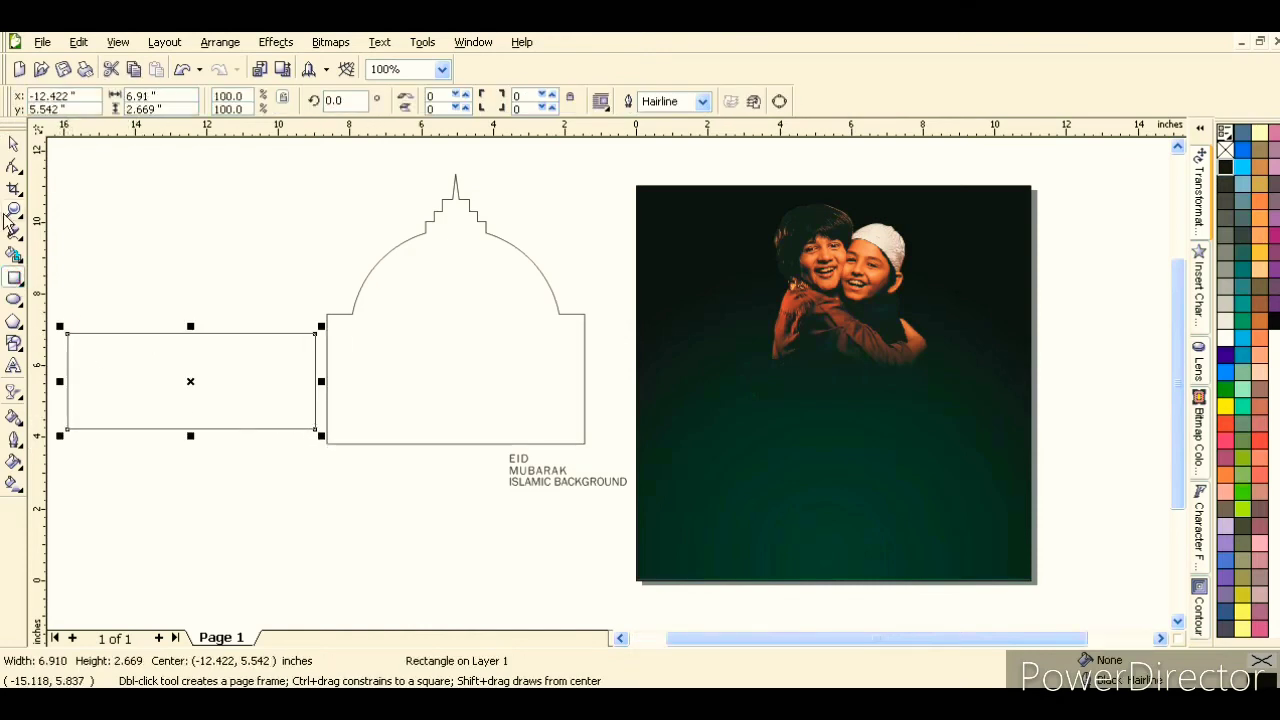
key("space")
left_click(14, 300)
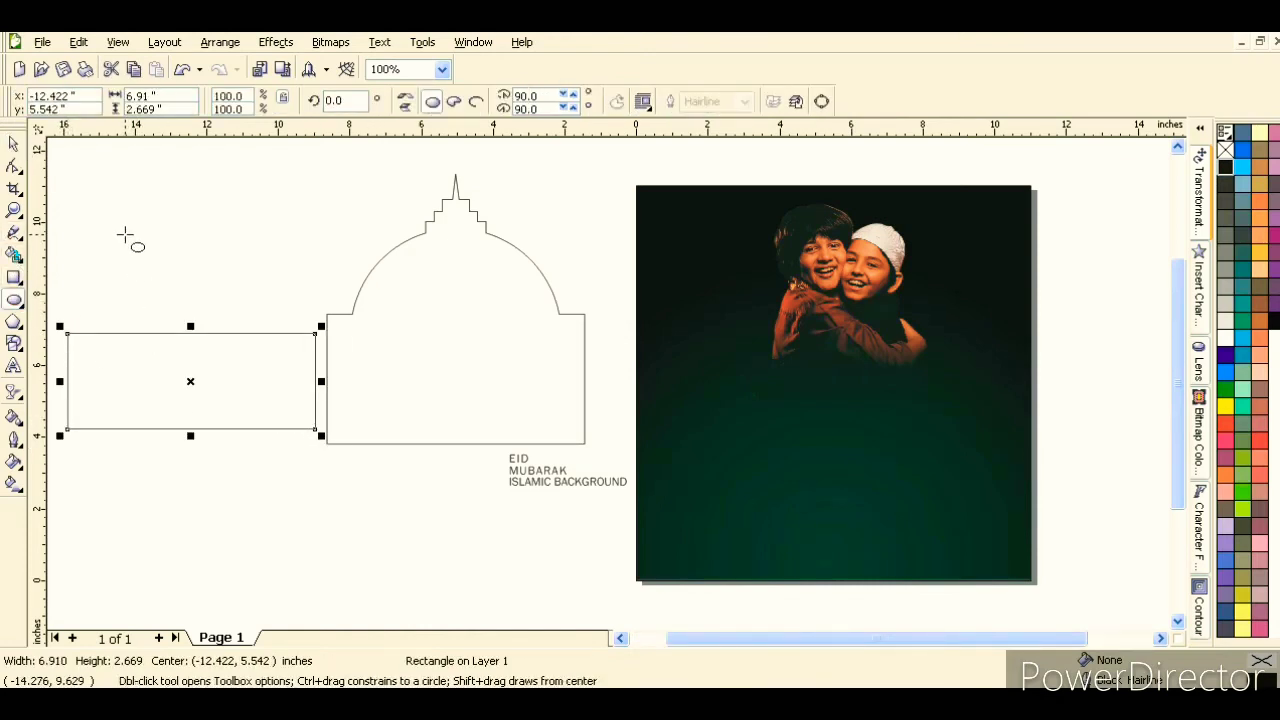
left_click_drag(126, 240, 224, 405)
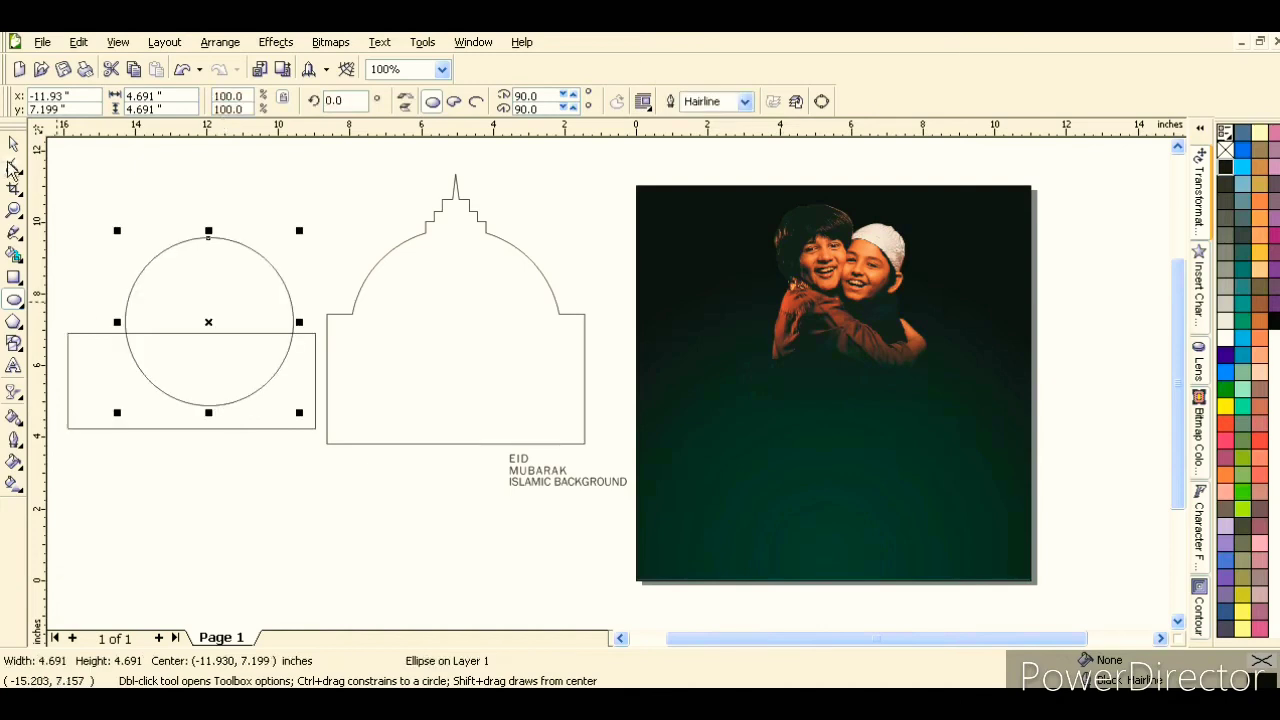
key("space")
Narrow the new rectangle to about 5.39 in wide and centre it horizontally under the circle
left_click(316, 378)
left_click_drag(321, 384, 294, 386)
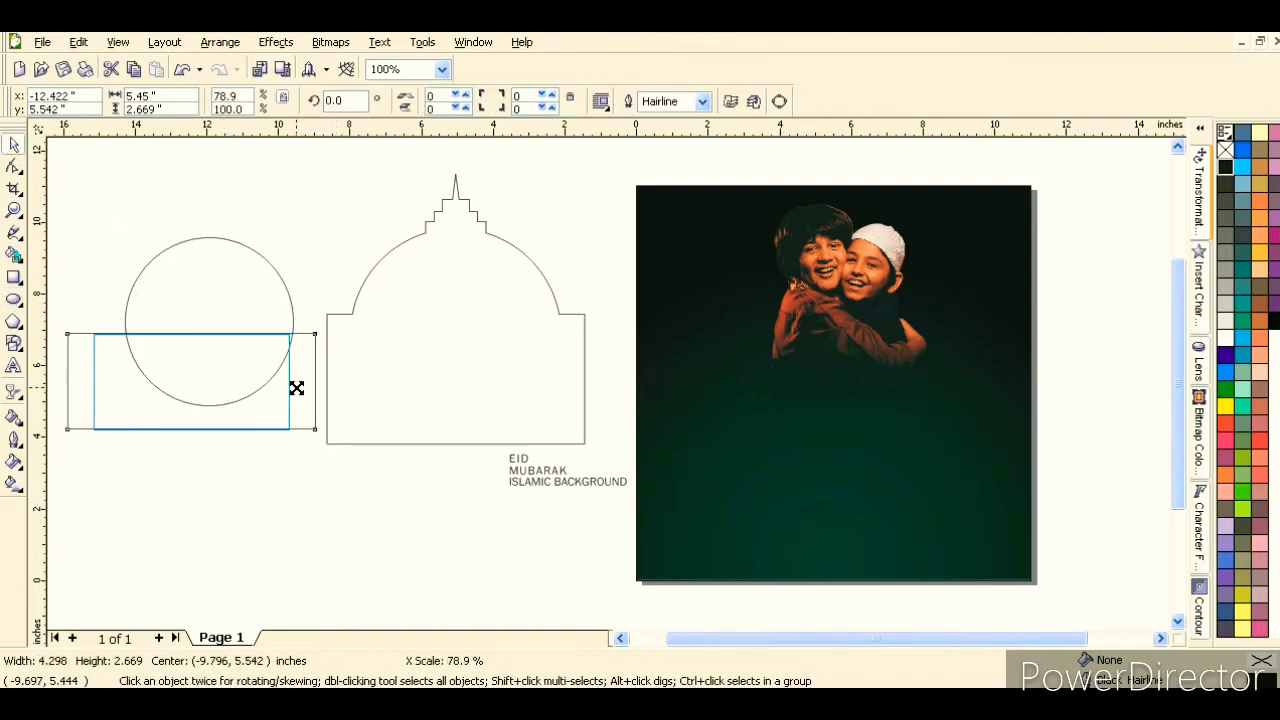
left_click(242, 284, "shift")
key("c")
left_click(298, 462)
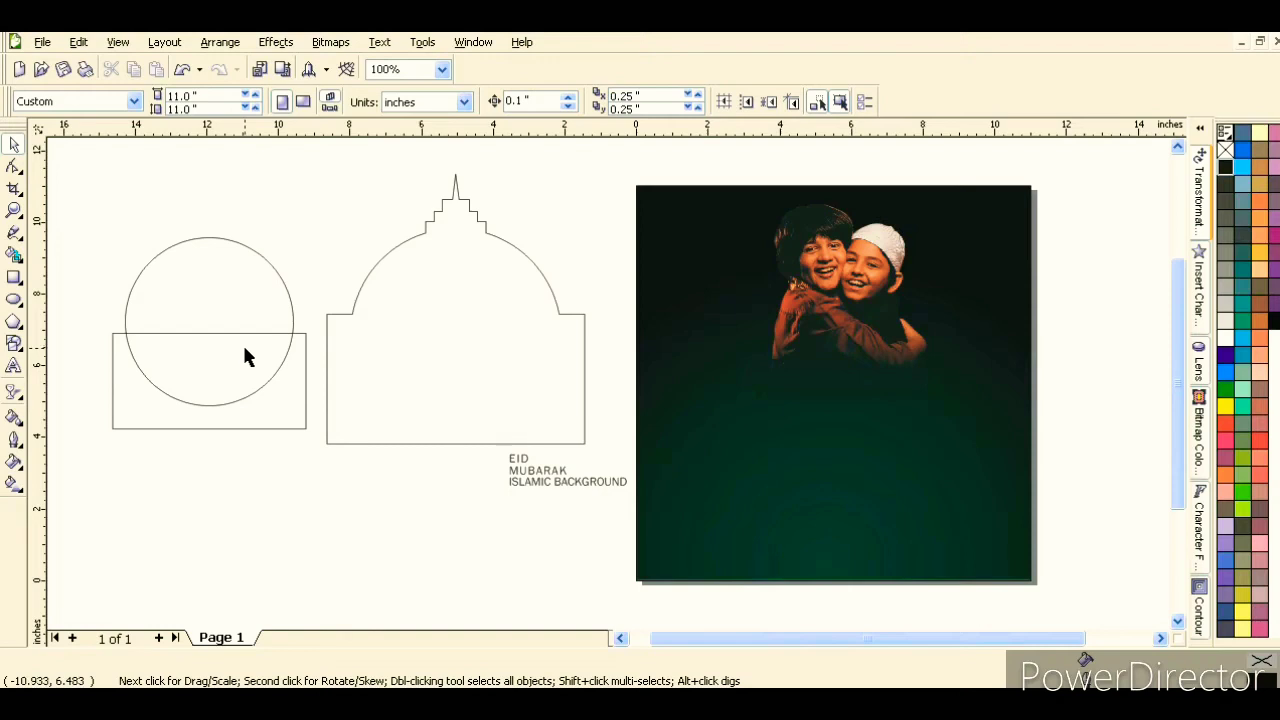
Weld the 4.69 in circle and its rectangle into a second, smaller dome outline
left_click(237, 392)
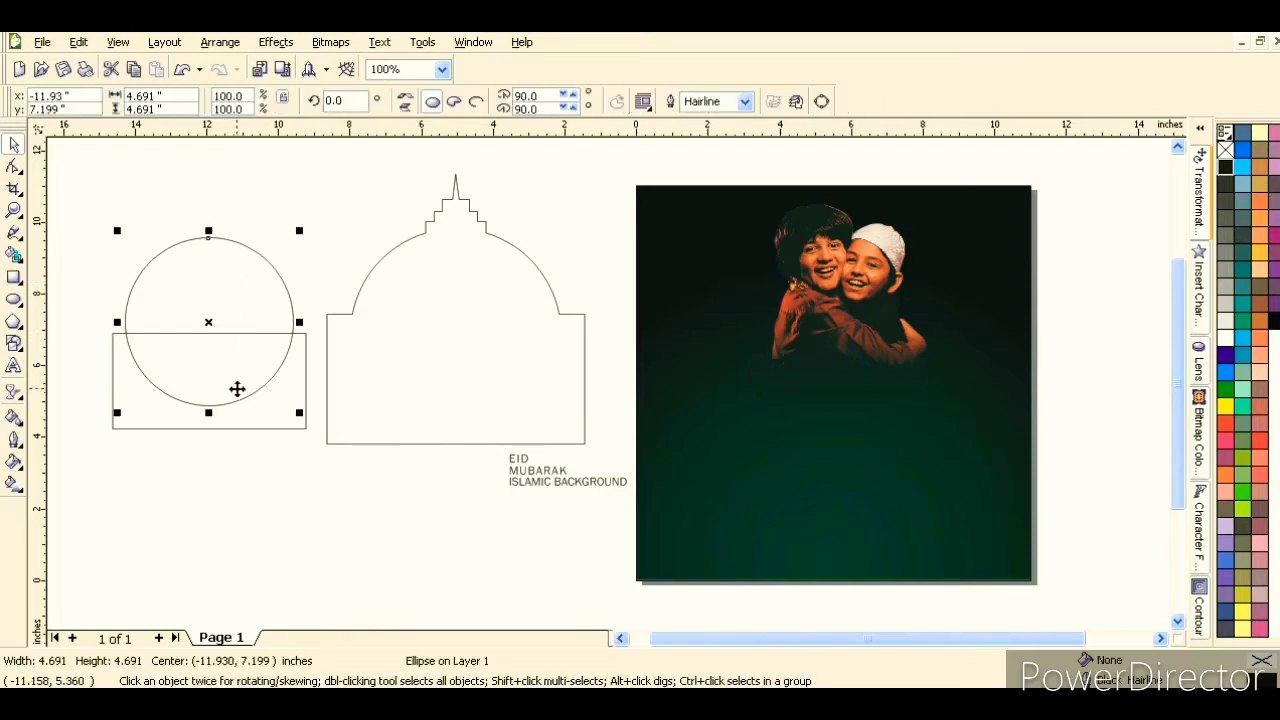
left_click(275, 425, "shift")
left_click(528, 101)
left_click(311, 189)
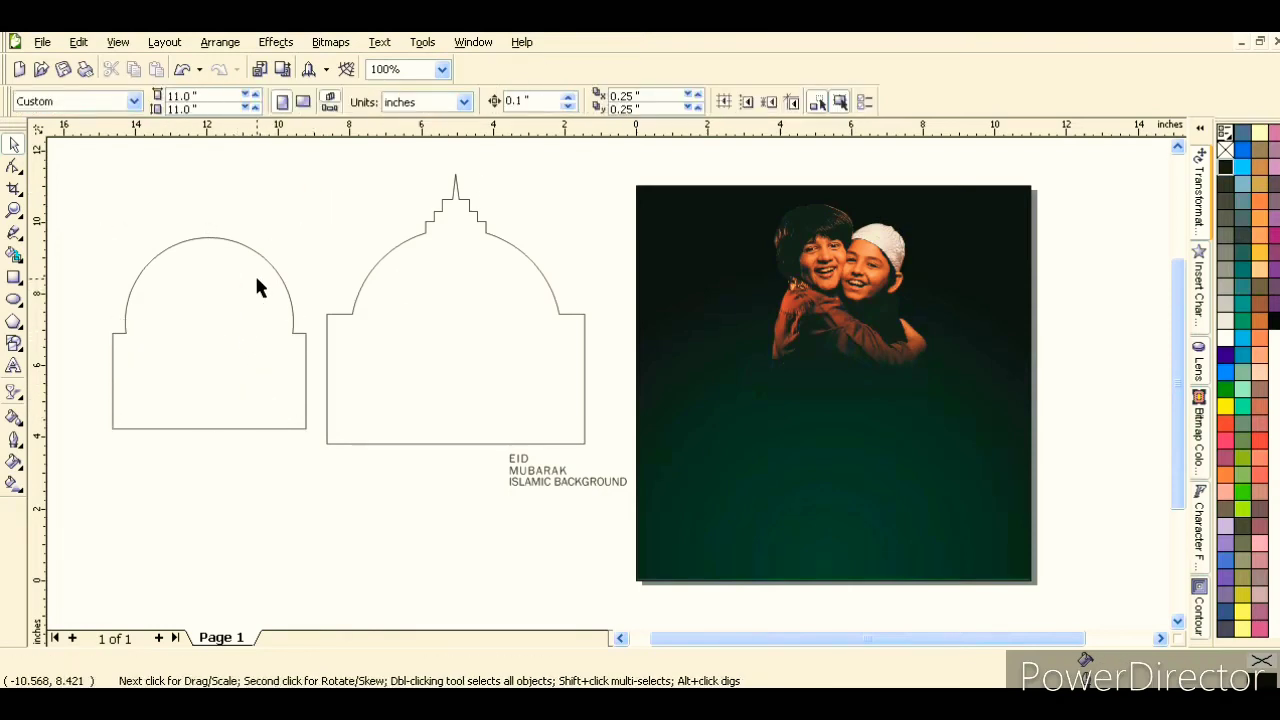
Move the smaller dome against the larger one's side and align their bottom edges
left_click_drag(254, 273, 277, 290)
left_click(401, 349, "shift")
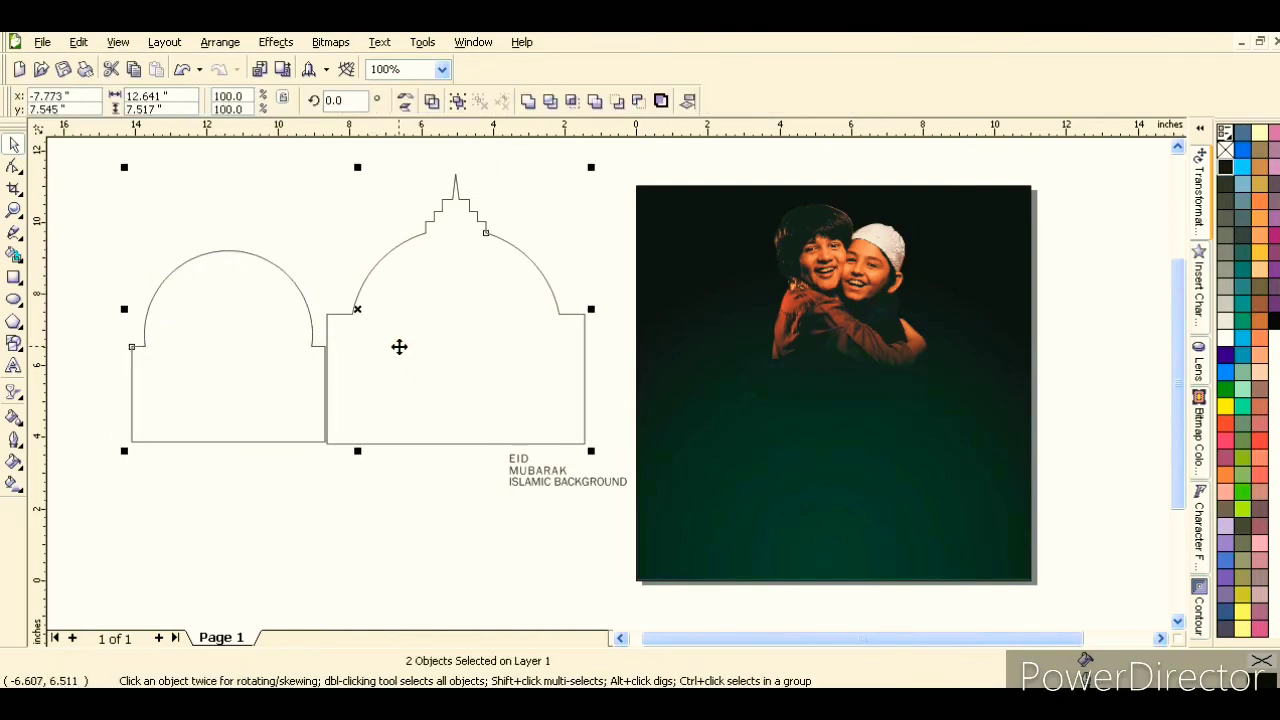
left_click(357, 491)
left_click(283, 416)
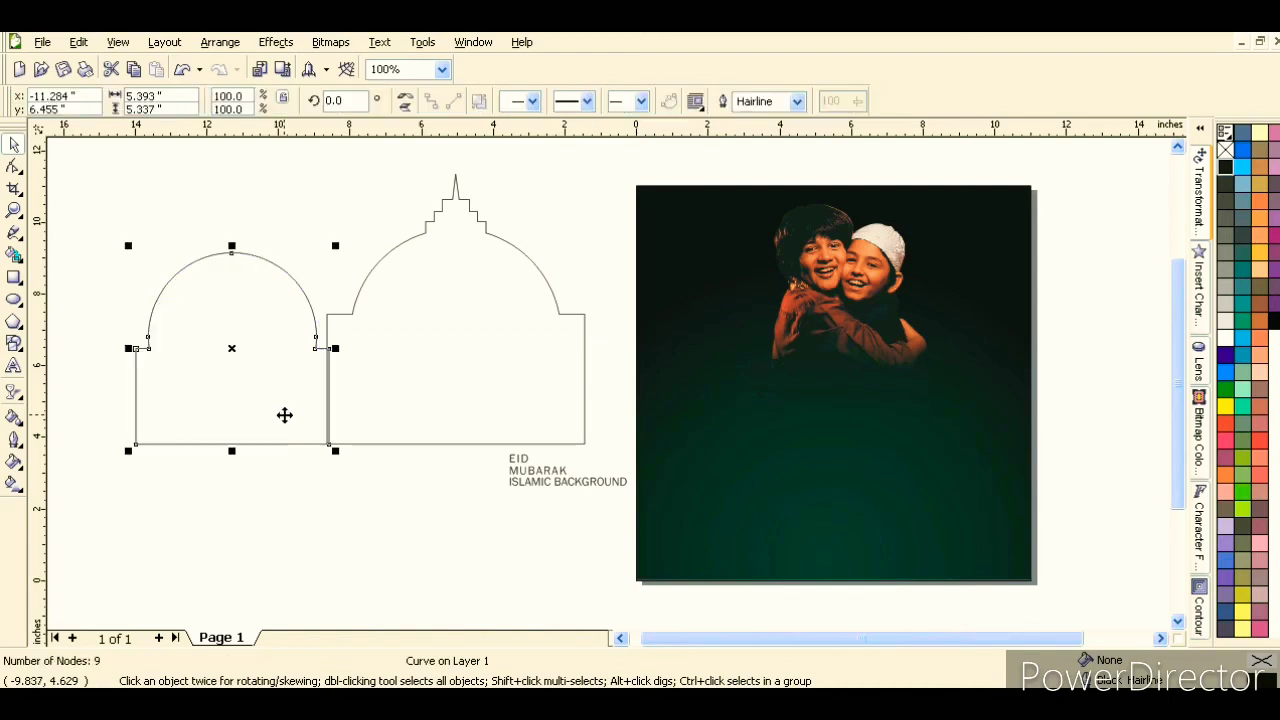
left_click(329, 503)
Draw a small circle above the smaller dome's peak and centre it horizontally on the dome
left_click(256, 318)
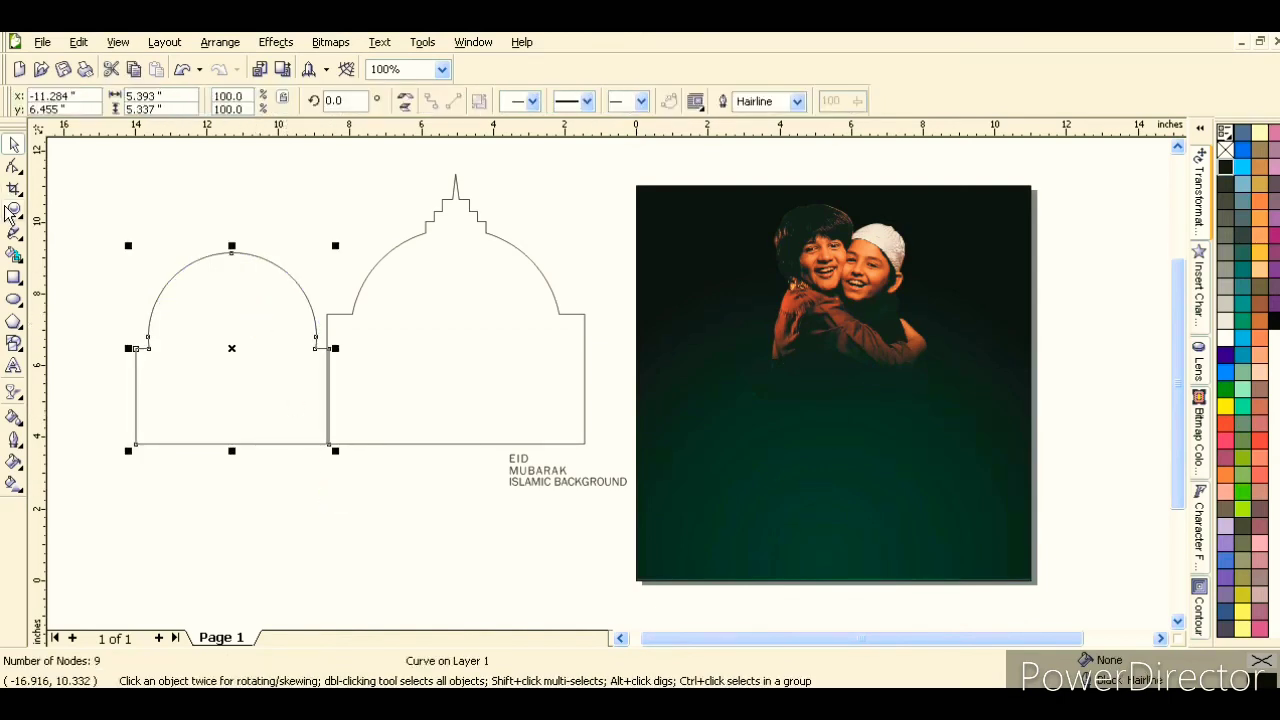
left_click(13, 210)
left_click_drag(155, 187, 350, 336)
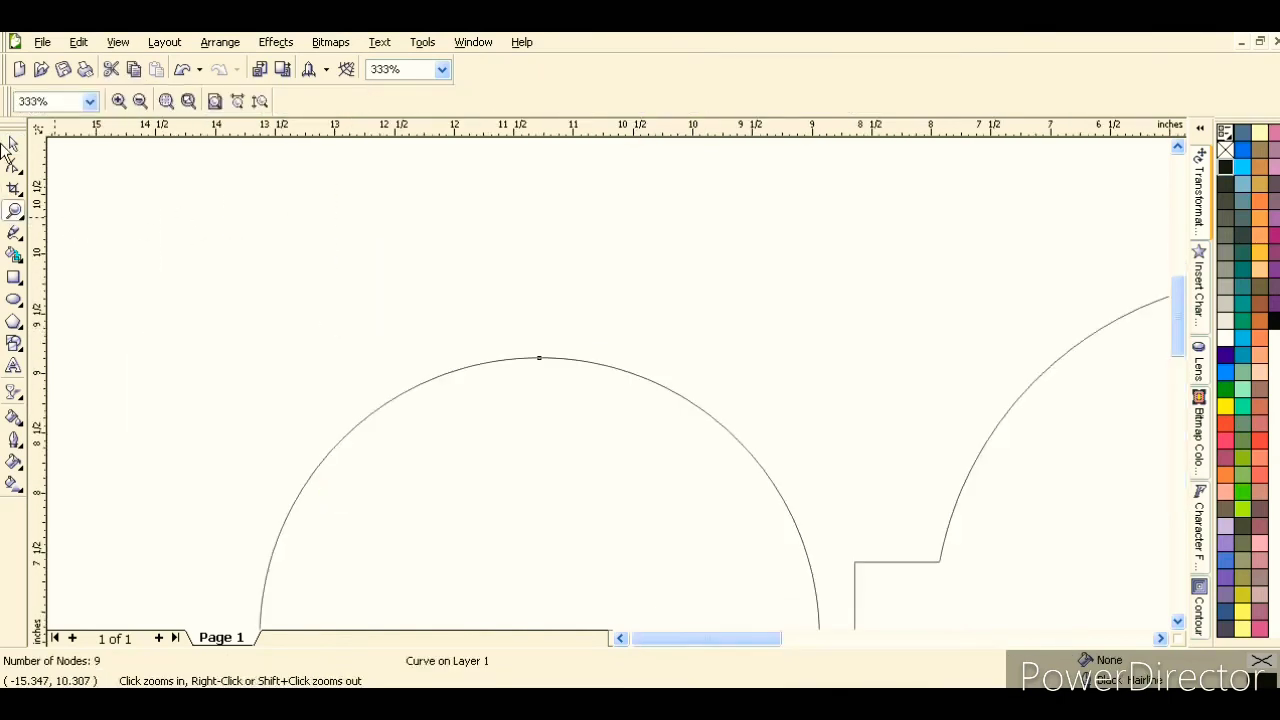
left_click(14, 145)
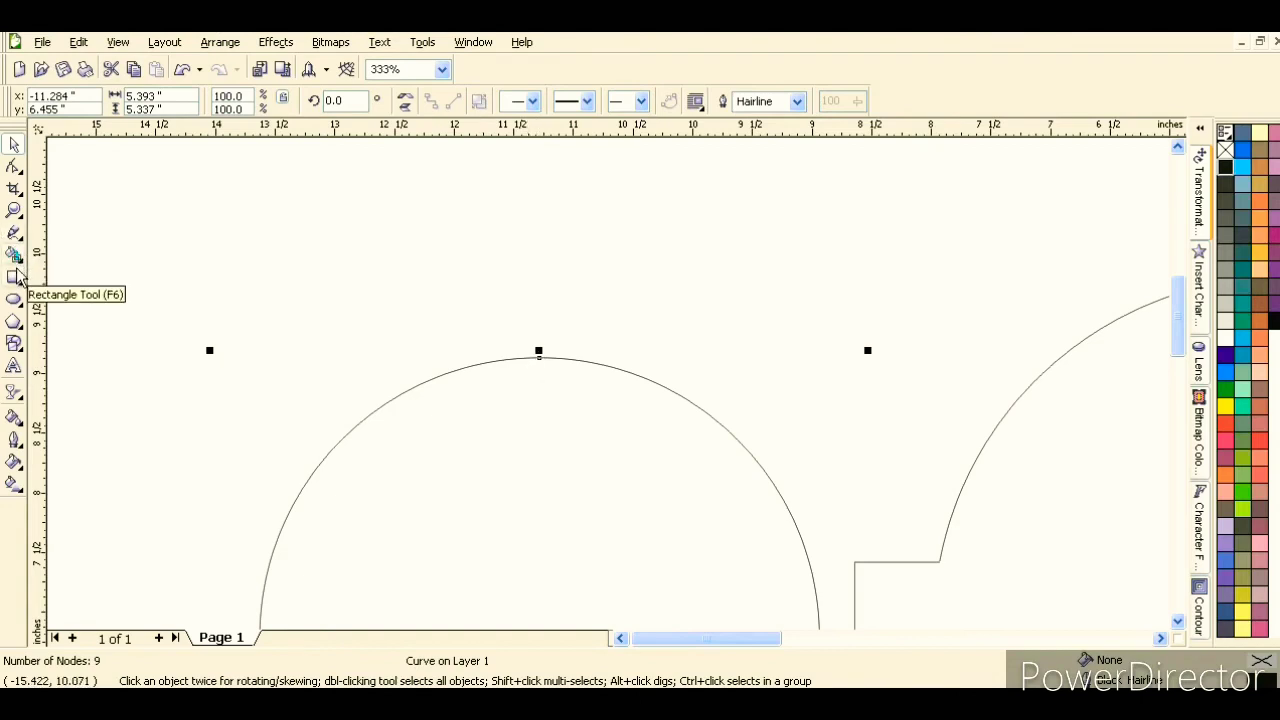
left_click(14, 300)
mouse_move(528, 308)
left_mouse_down()
mouse_move(541, 350)
mouse_move(564, 300)
mouse_move(542, 306)
left_mouse_up()
left_click(14, 145)
left_click(606, 401, "shift")
key("c")
left_click(633, 314)
Stack two progressively smaller circle copies, the topmost about 0.11 in wide, on the peak and weld all circles with the smaller dome
right_click(544, 320)
right_click(537, 306)
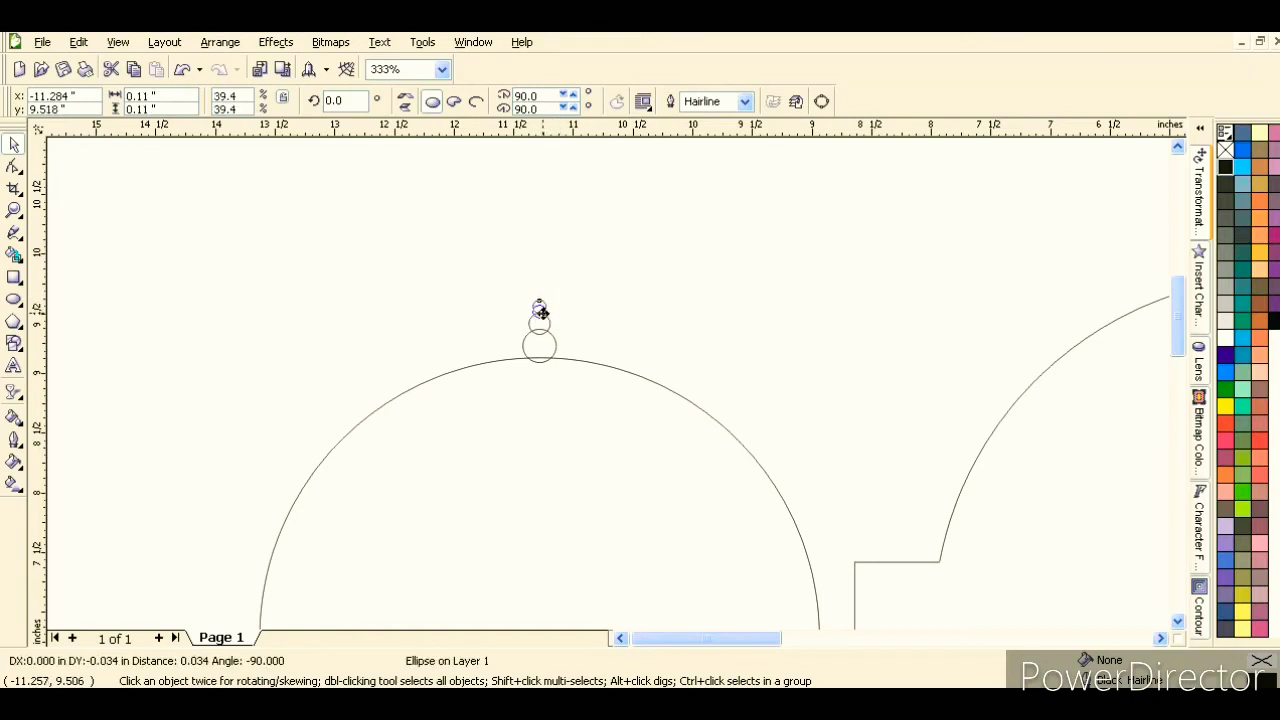
left_click(590, 289)
left_click_drag(595, 413, 634, 429)
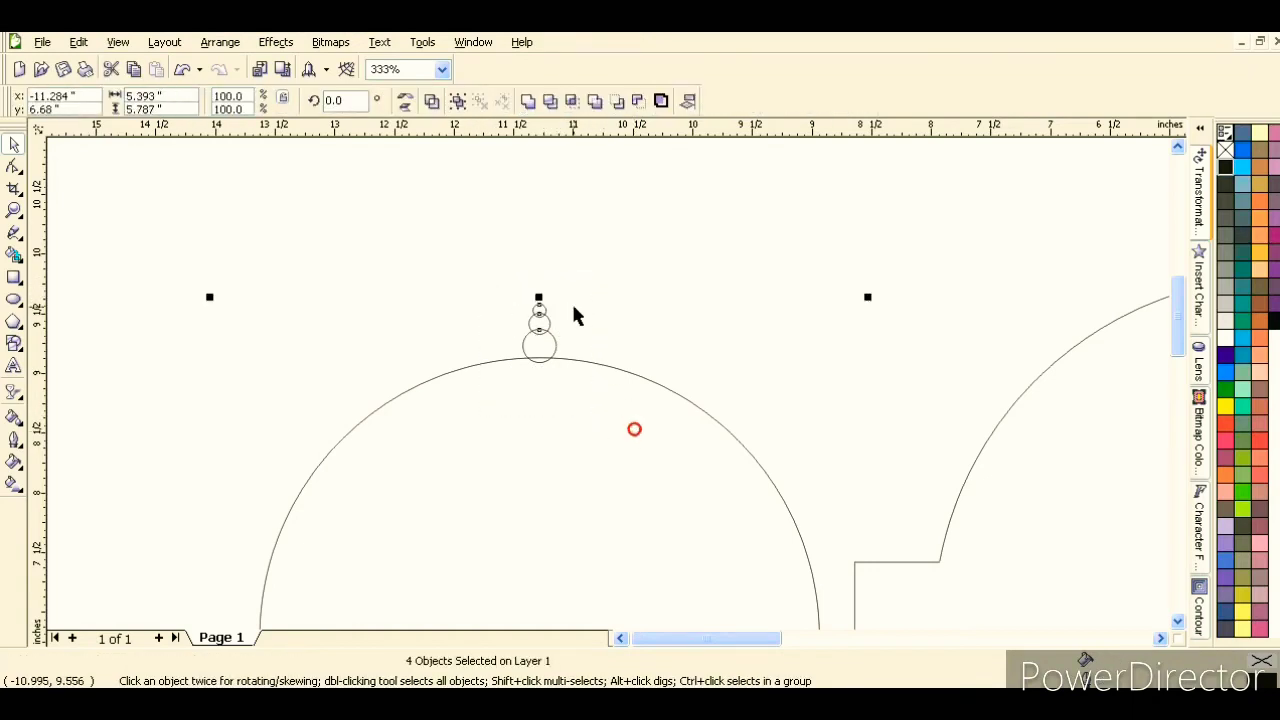
left_click(546, 103)
left_click(622, 256)
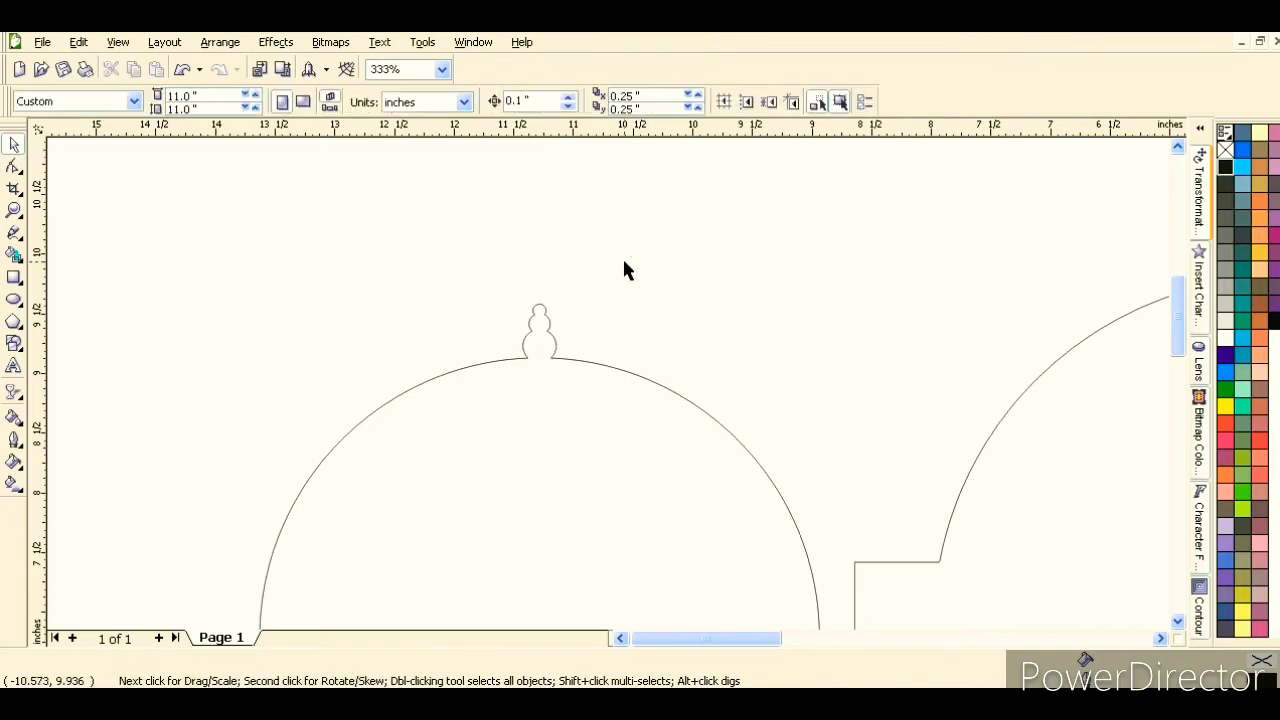
Draw a thin upright rectangle about 0.03 × 0.46 in on top of the circle finial and centre it horizontally on the dome
left_click(13, 234)
left_click(13, 280)
mouse_move(403, 255)
left_mouse_down()
mouse_move(401, 322)
mouse_move(535, 289)
left_mouse_up()
left_click(14, 146)
left_click(557, 417, "shift")
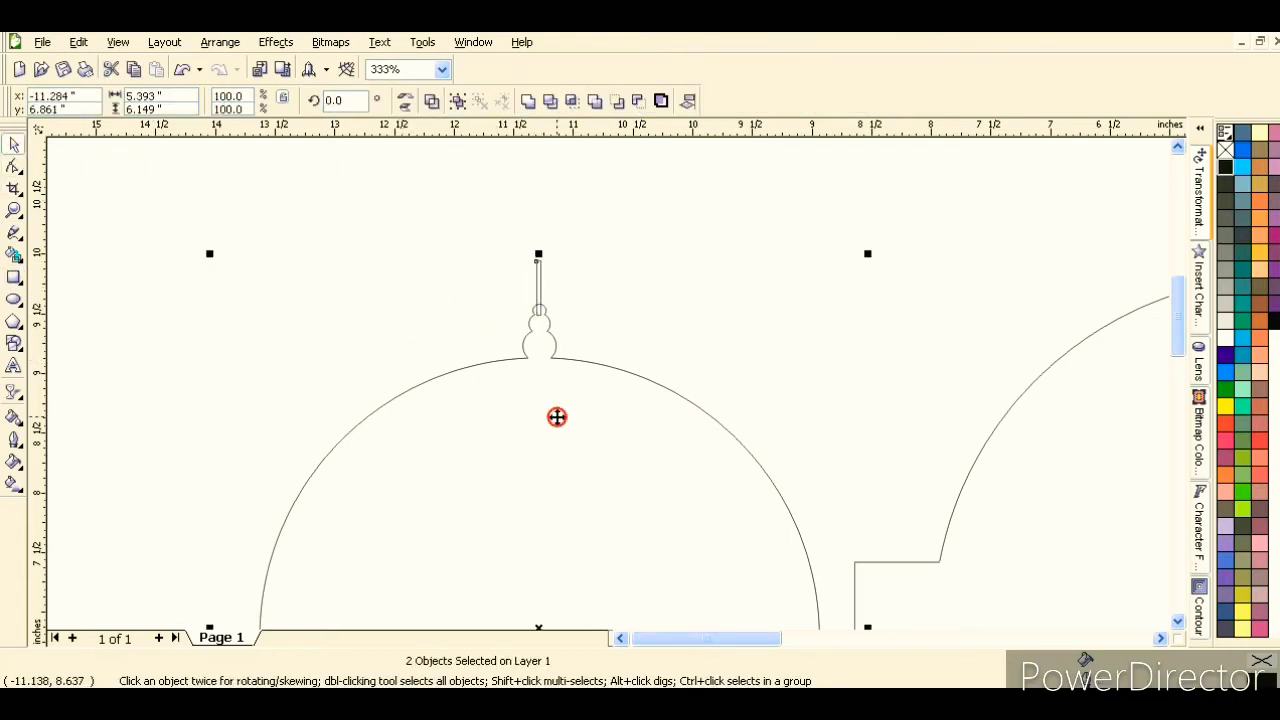
left_click(517, 270)
Lower the thin rod slightly into the finial and weld it to the smaller dome
left_click(538, 283)
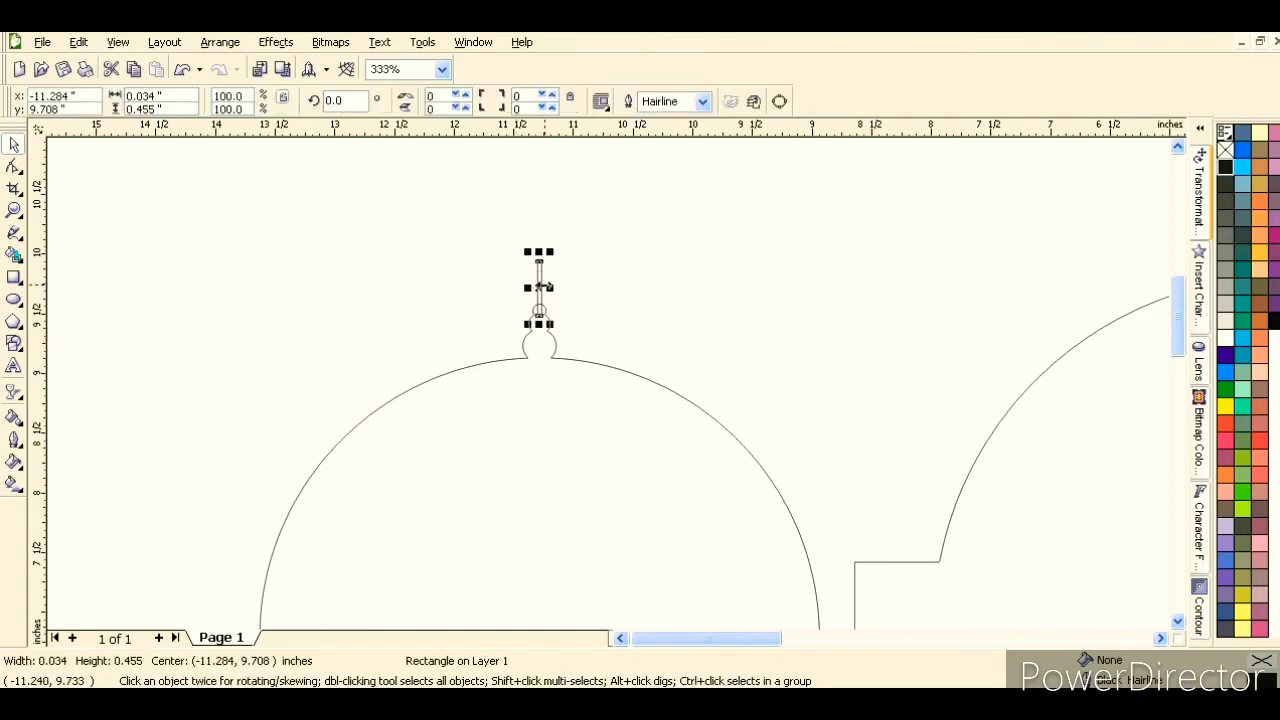
left_click(558, 390, "shift")
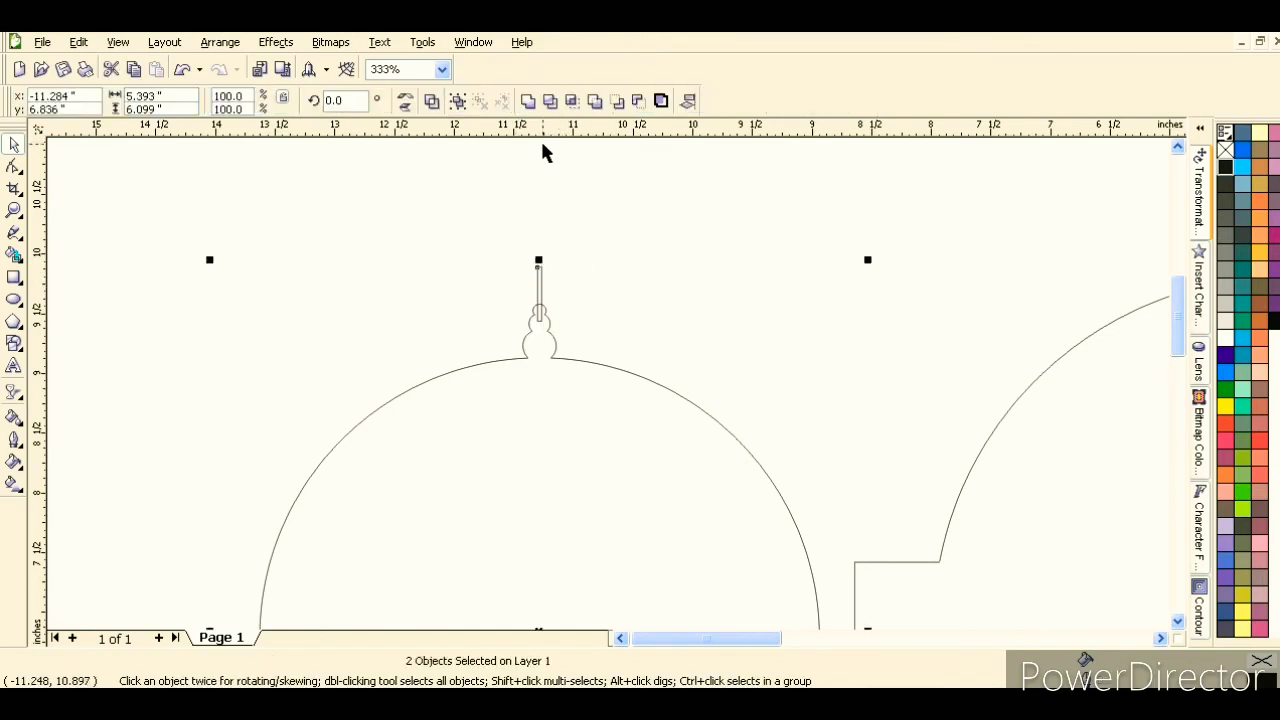
left_click(553, 101)
key("ctrl+z")
key("ctrl+shift+z")
left_click(618, 285)
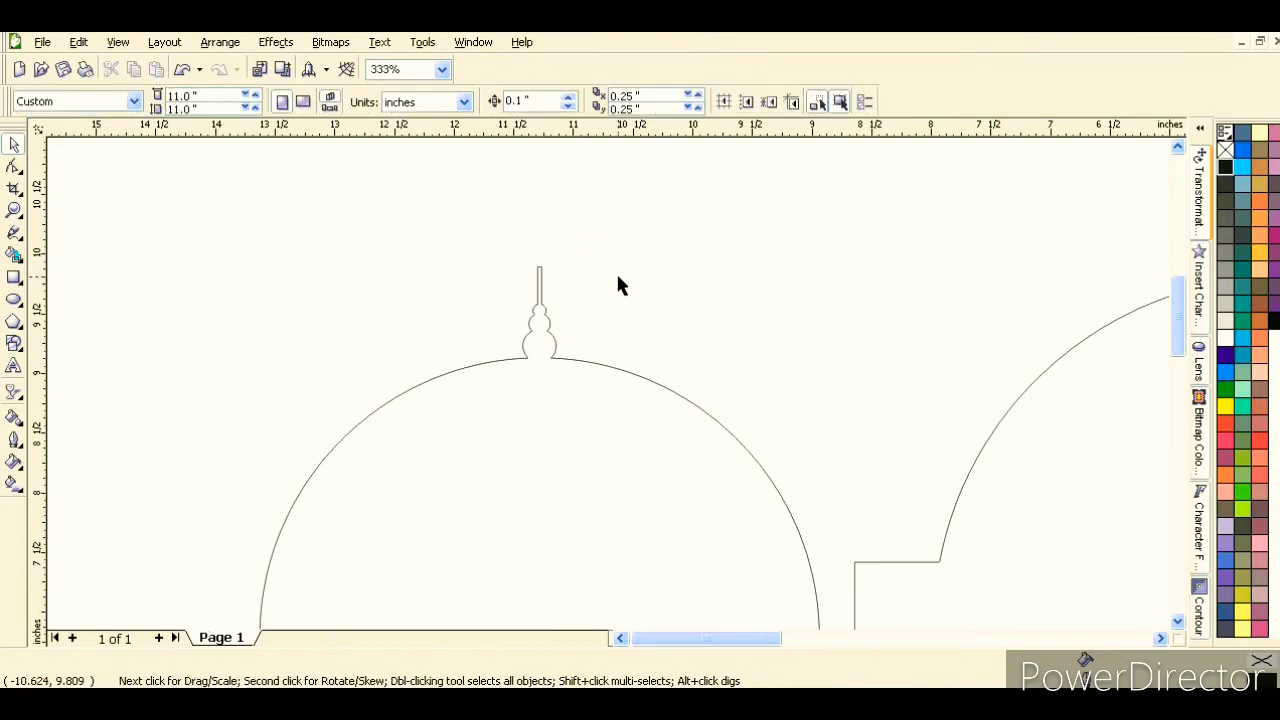
Beside the finial, draw a circle and place a copy slightly right of and above it, the pair spanning about 1.97 × 1.78 in
left_click(14, 305)
mouse_move(177, 194)
left_mouse_down()
mouse_move(360, 403)
mouse_move(386, 405)
left_mouse_up()
key("space")
mouse_move(307, 277)
left_mouse_down()
mouse_move(337, 282)
mouse_move(334, 268)
left_mouse_up()
Trim one overlapping circle with the other to form a crescent and delete the leftover circle
left_click(190, 260, "shift")
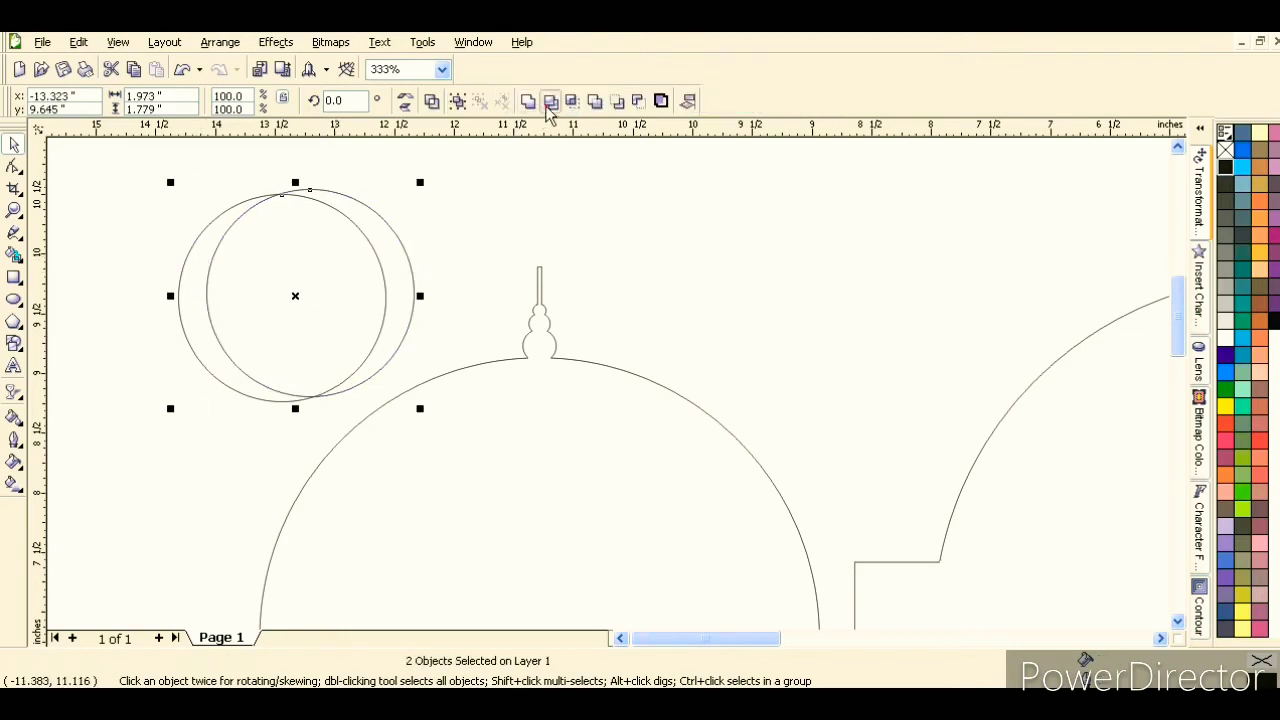
left_click(550, 101)
left_click(449, 200)
left_click(351, 217)
key("Delete")
Move the crescent over the smaller dome's finial and rotate it about 43.7° so it opens upward
left_click_drag(200, 352, 454, 331)
left_click(454, 331)
left_click_drag(571, 389, 612, 302)
left_click(690, 296)
left_click(514, 334)
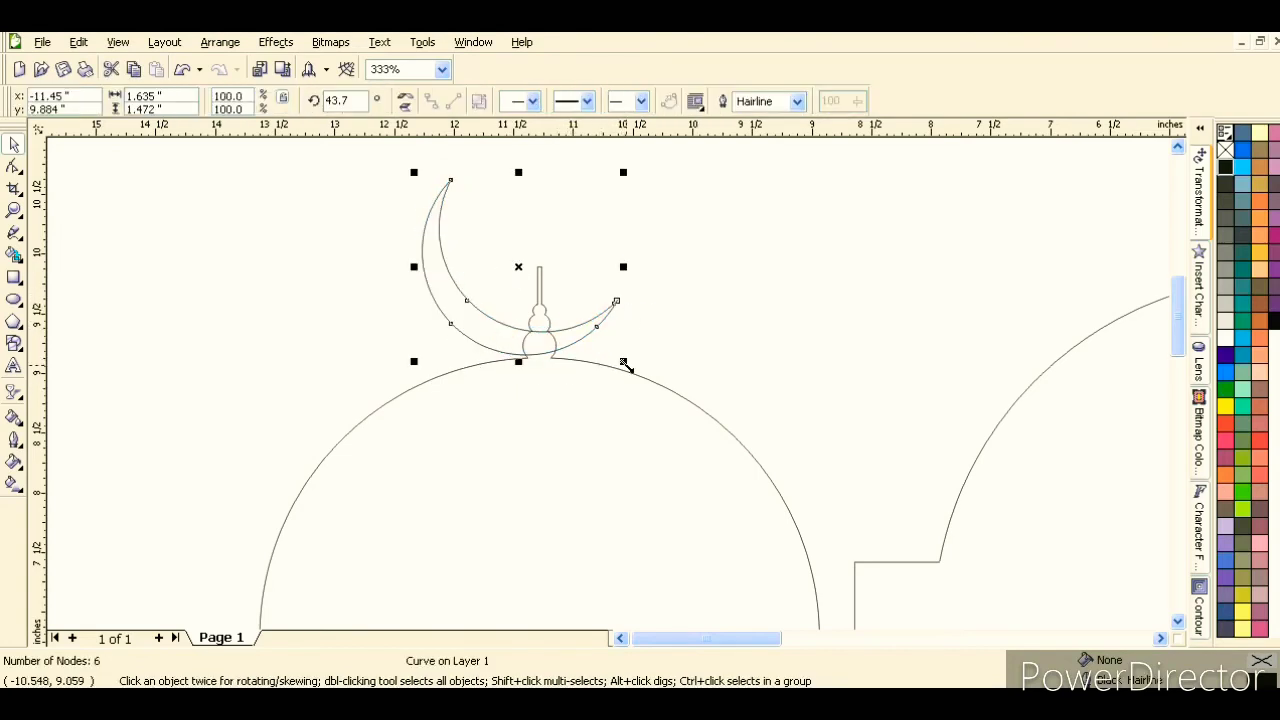
Scale the crescent down to about 0.66 × 0.59 in and rest it on the tip of the finial rod
left_click_drag(624, 364, 540, 286)
left_click_drag(460, 266, 539, 264)
left_click(622, 288)
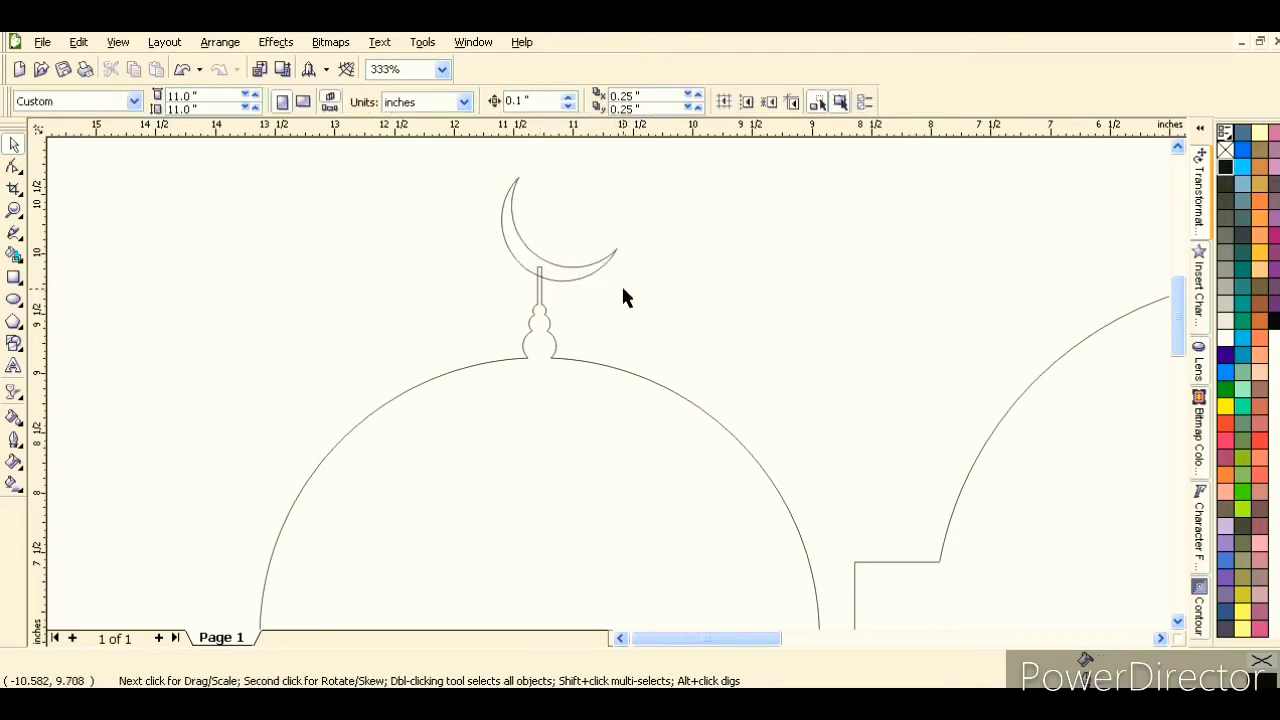
left_click(622, 288)
left_click_drag(622, 289, 556, 267)
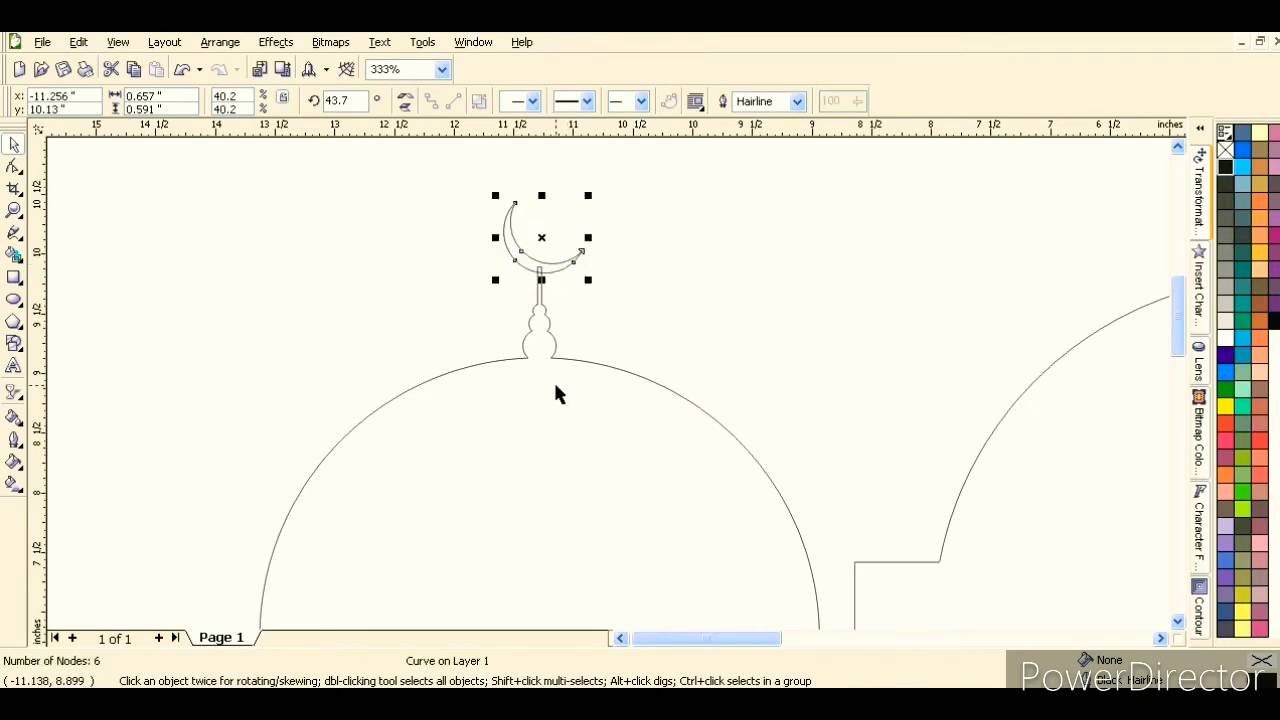
Weld the crescent with the smaller dome into a single outline
left_click(554, 388, "shift")
key("ctrl+l")
left_click(661, 251)
left_click(13, 210)
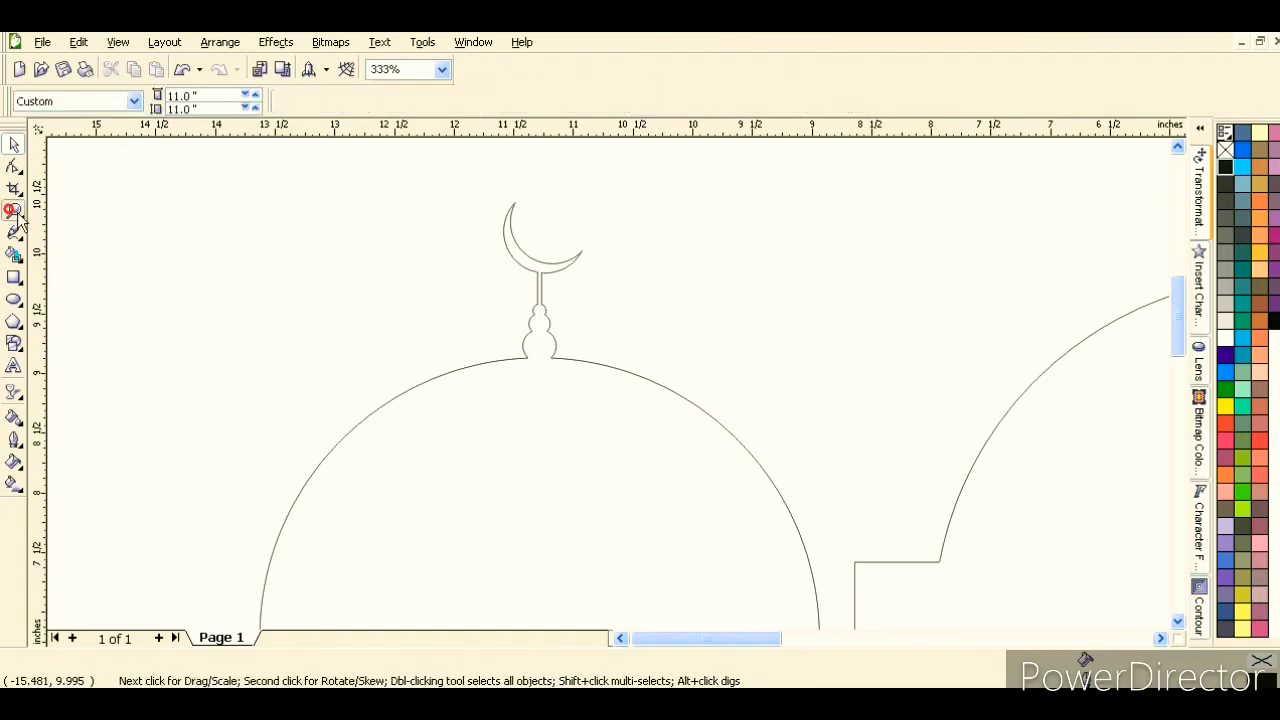
left_click(12, 146)
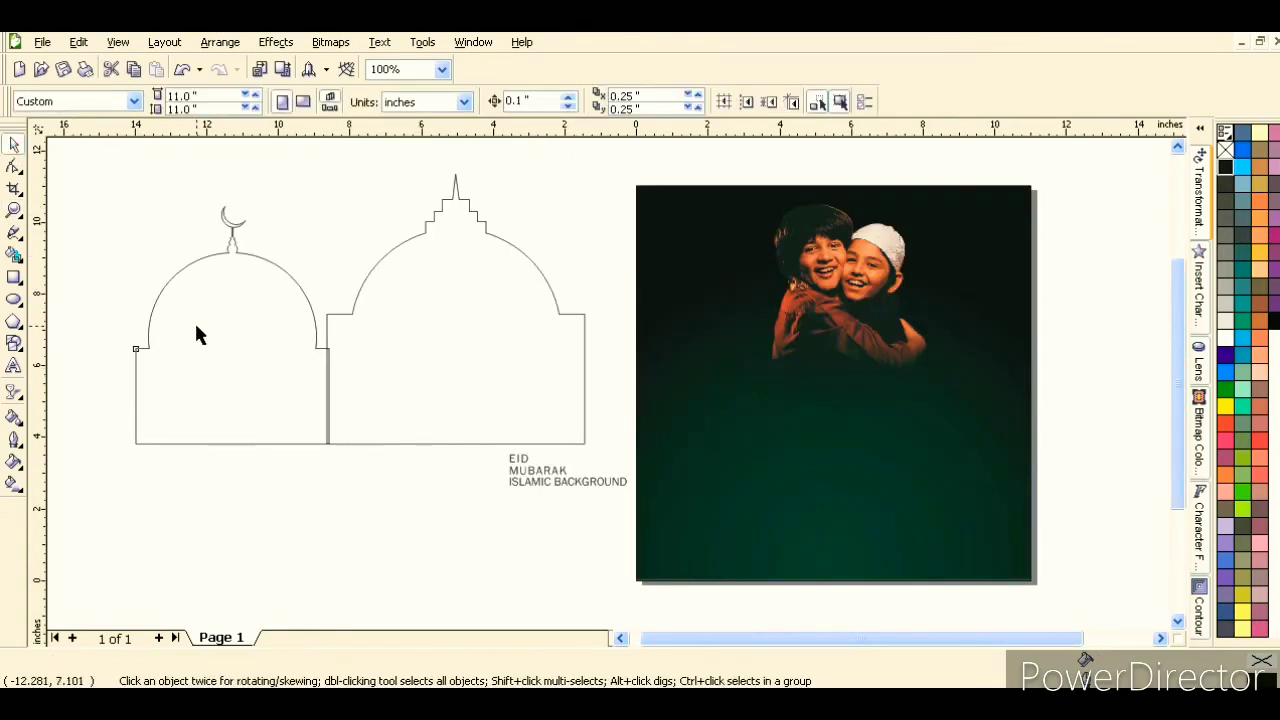
Copy the smaller crescent dome to the central dome's other side and weld all three domes into one mosque outline
left_click_drag(197, 334, 640, 377)
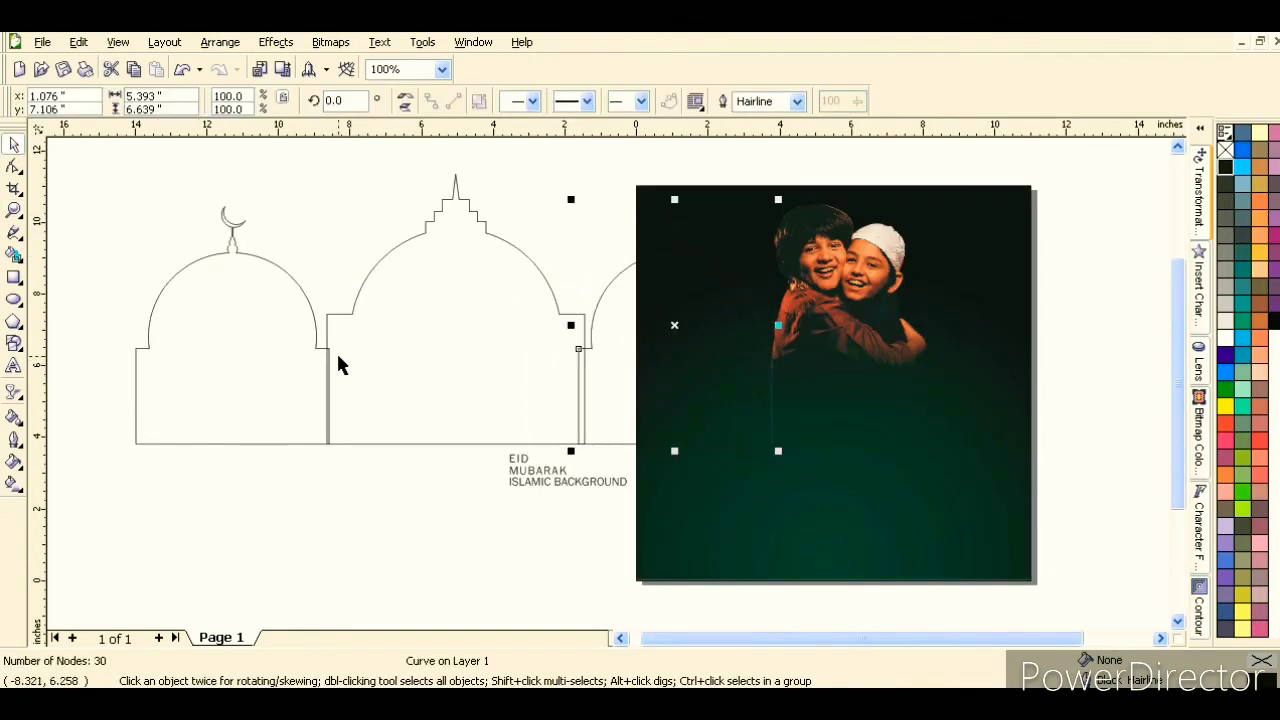
left_click(280, 343, "shift")
key("ctrl+g")
key("ctrl+u")
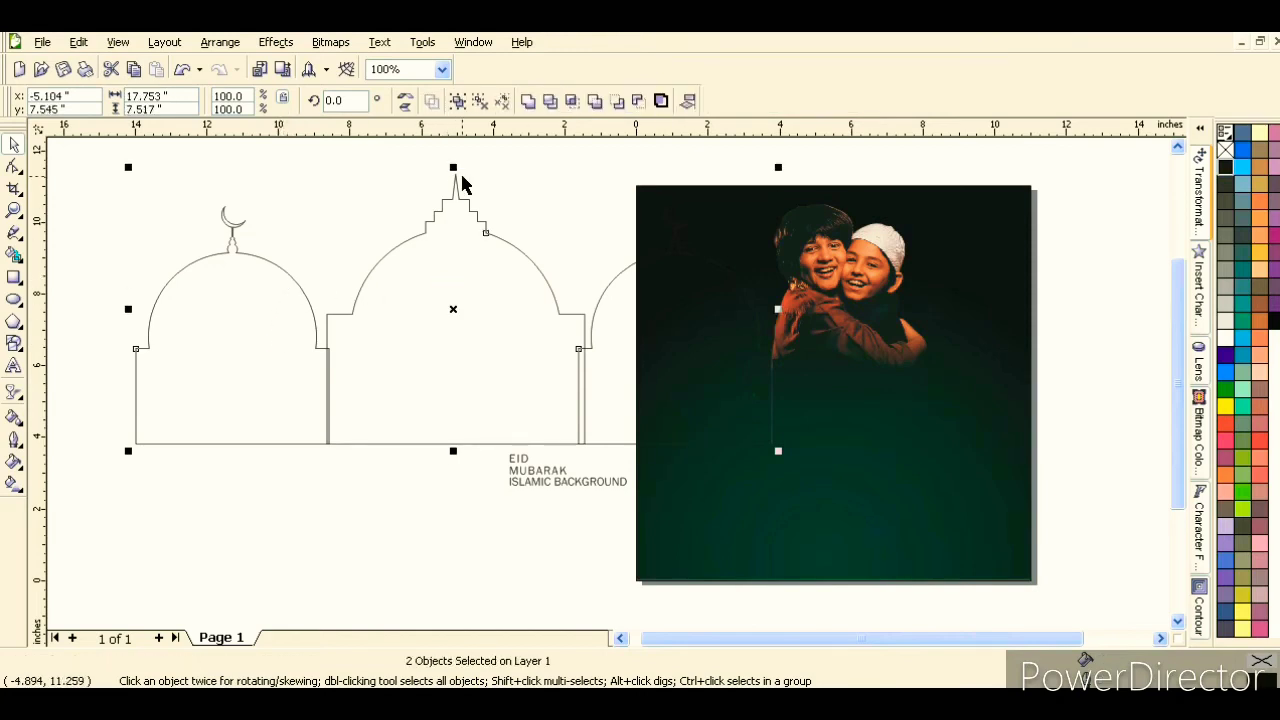
left_click_drag(462, 183, 464, 183)
left_click(524, 102)
left_click(571, 217)
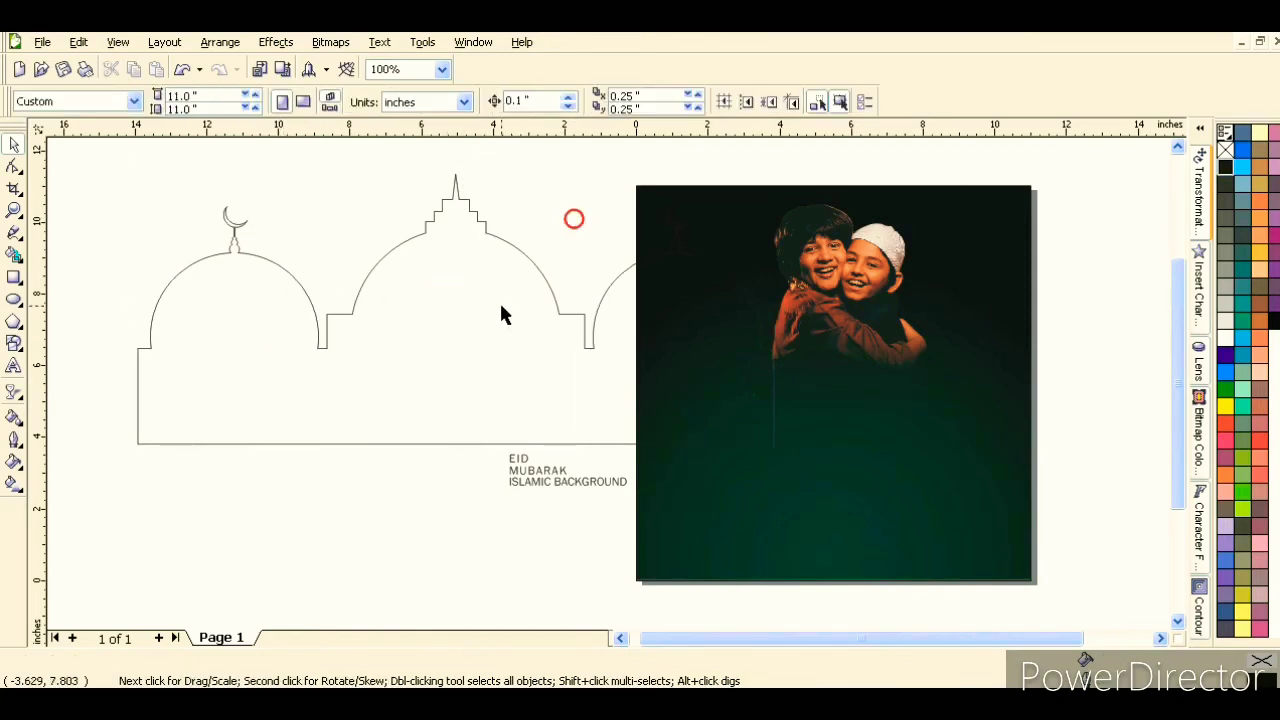
Scale the mosque outline to about 7.88 × 3.34 in and centre it horizontally on the poster below the photo
left_click_drag(471, 320, 403, 344)
left_click_drag(711, 473, 366, 286)
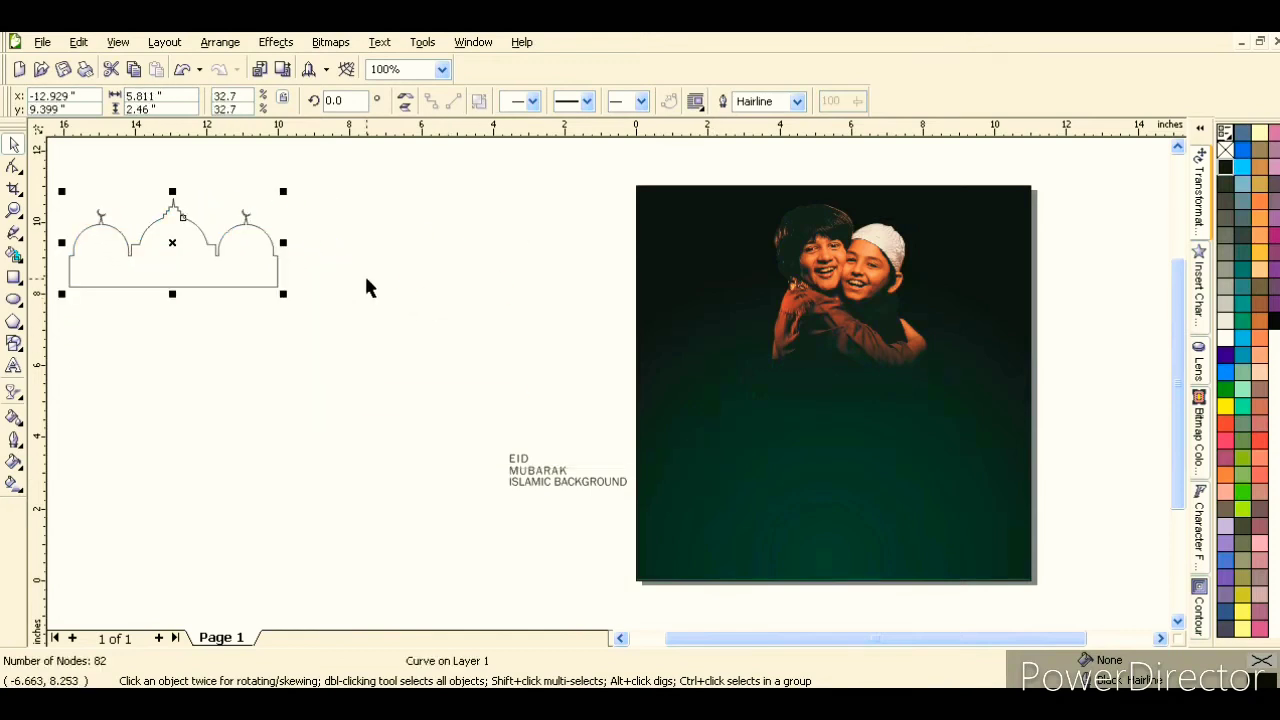
left_click_drag(243, 263, 987, 512)
left_click_drag(900, 466, 886, 455)
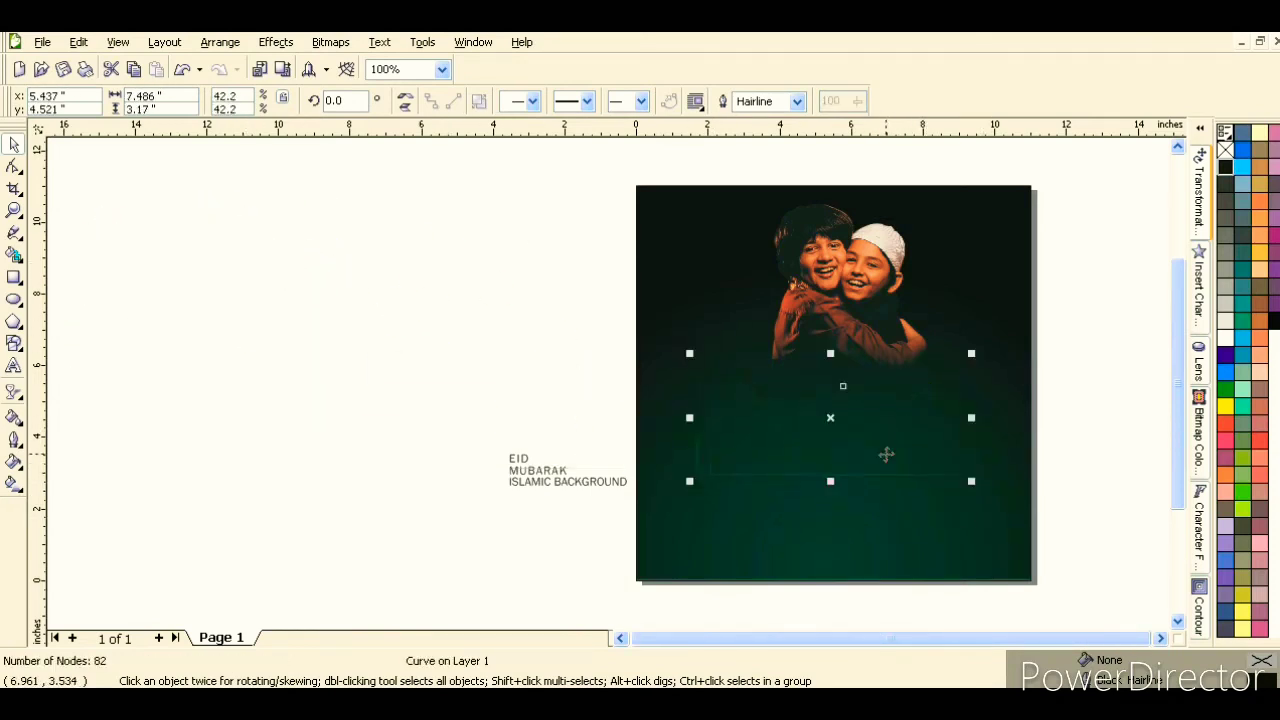
left_click_drag(972, 498, 985, 487)
left_click(1000, 277, "shift")
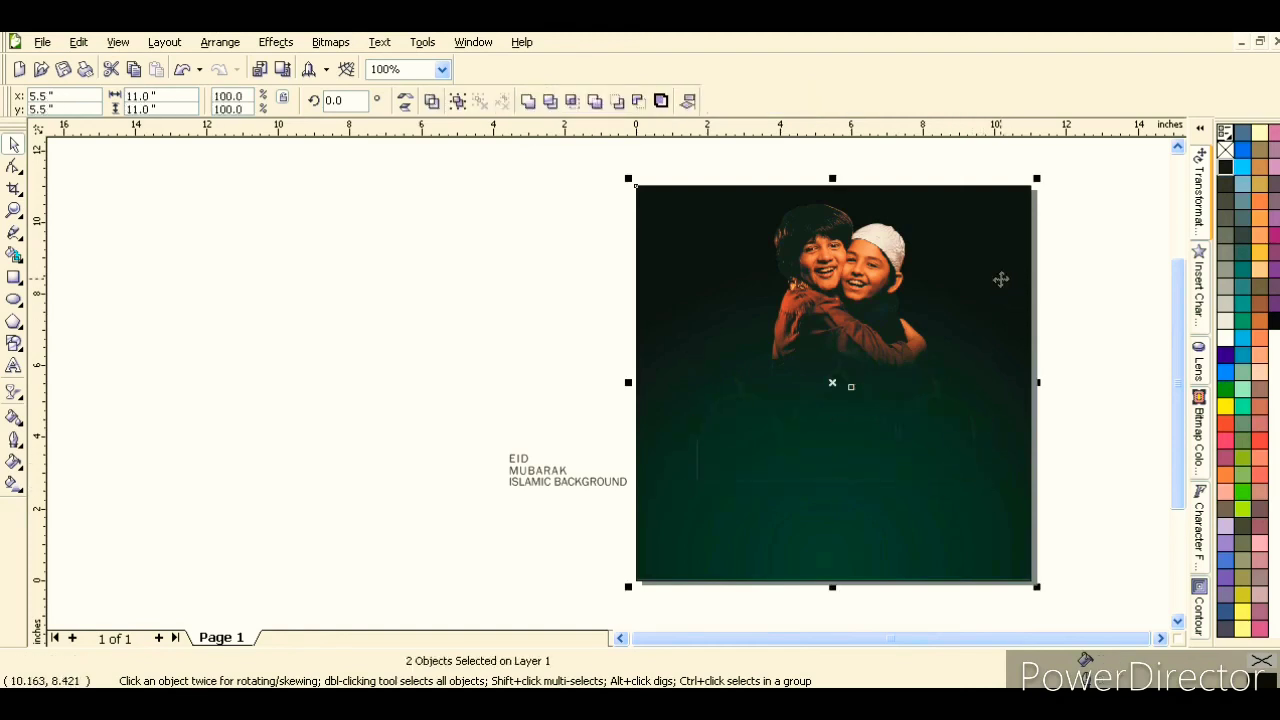
left_click(506, 286)
Fill the mosque with Deep Yellow and fade out its base with a -90° linear transparency and a 31% edge pad
left_click(838, 458)
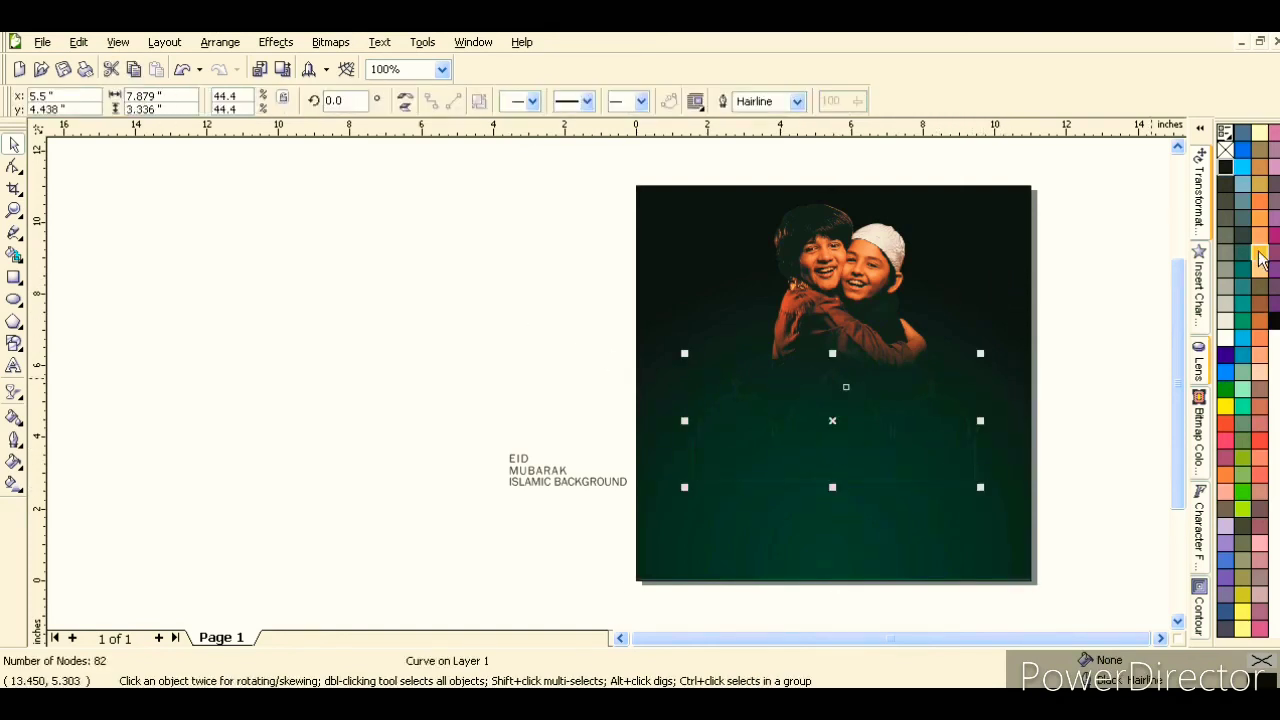
left_click(1259, 254)
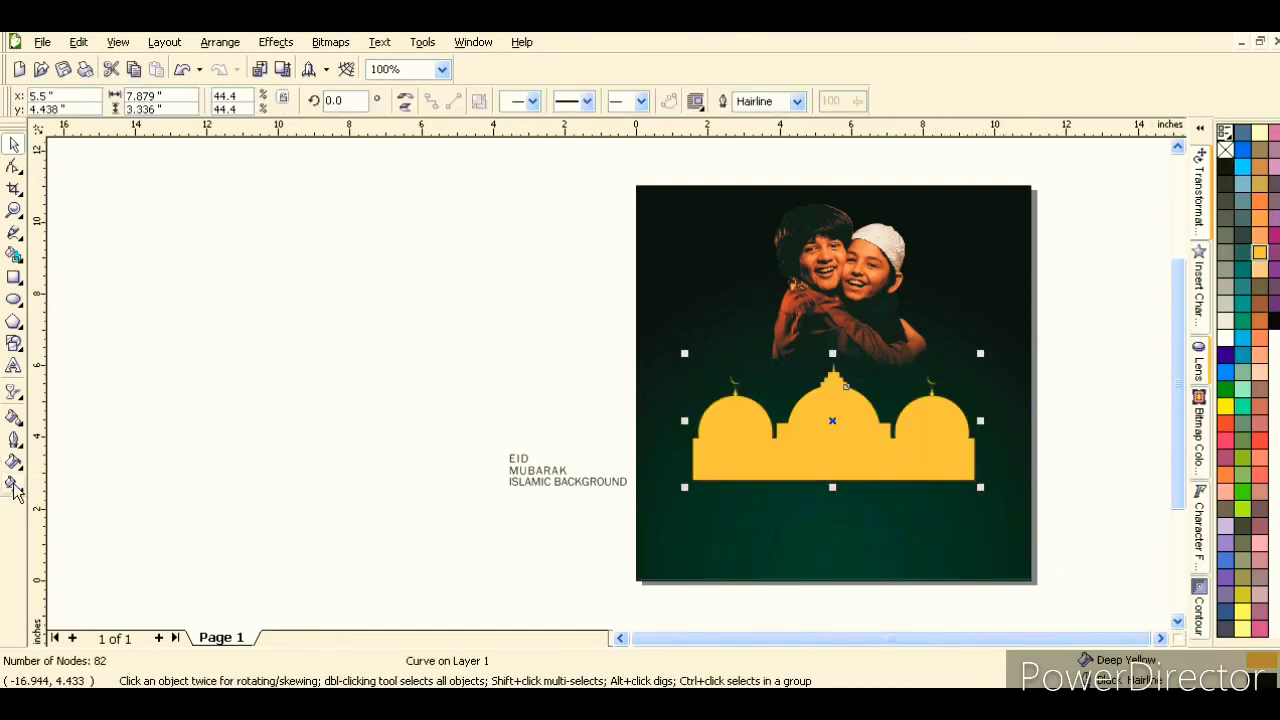
left_click(14, 393)
left_click_drag(850, 501, 850, 434)
key("ctrl+z")
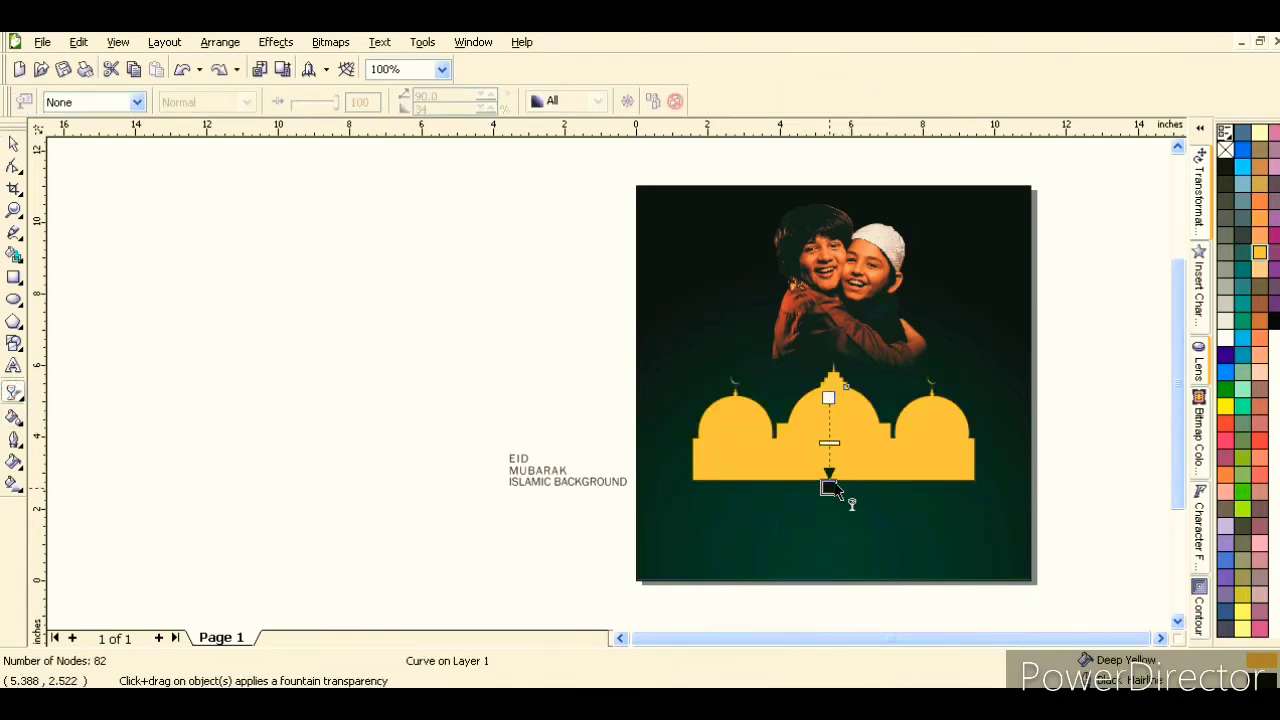
left_click_drag(829, 483, 828, 409)
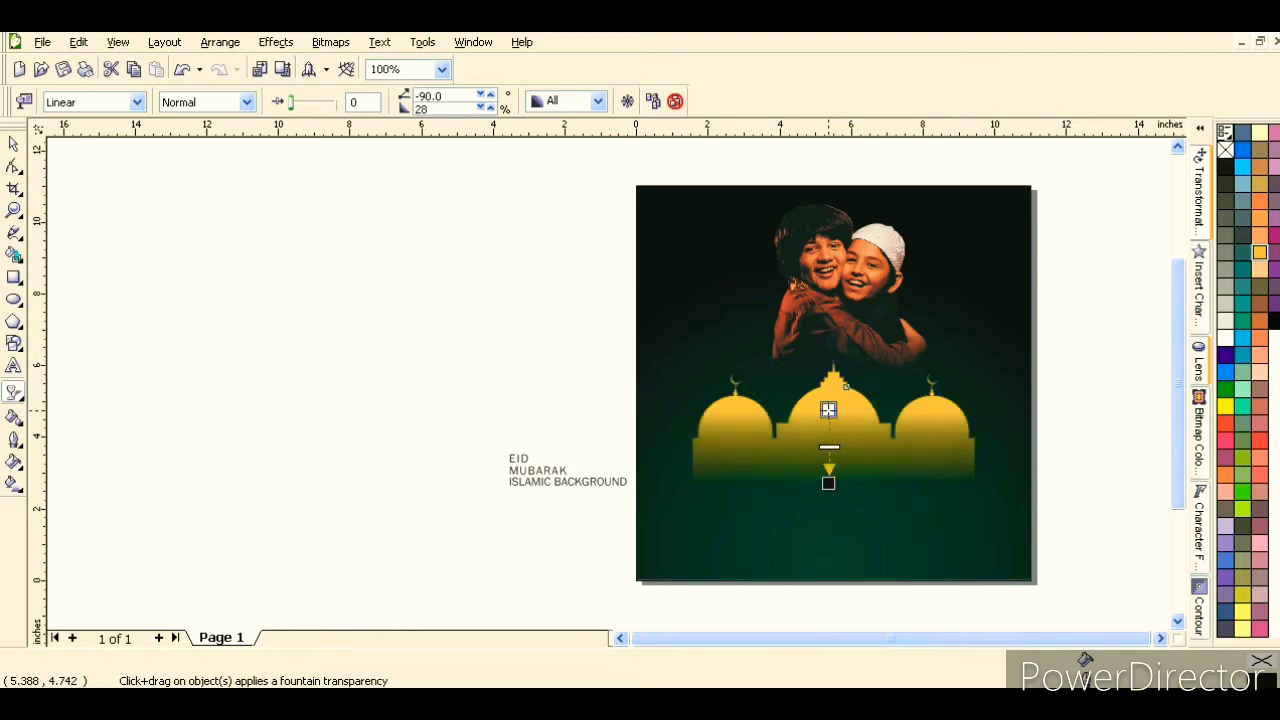
left_click(829, 485)
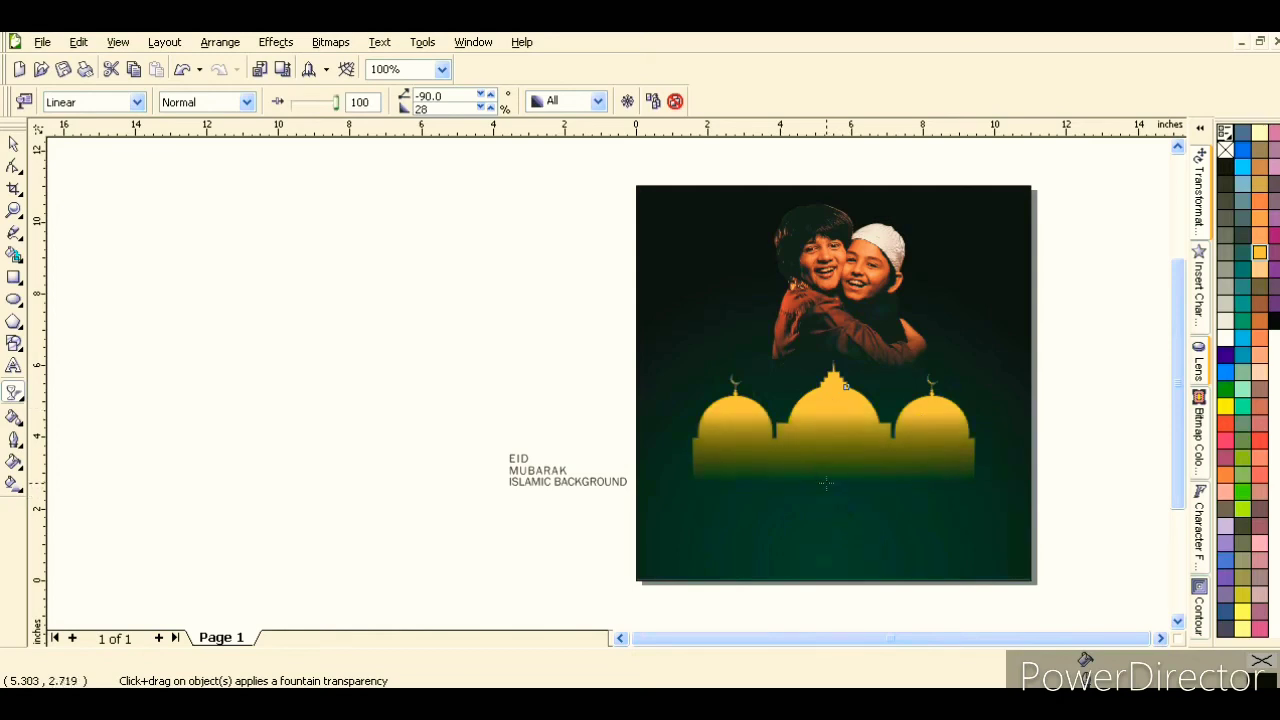
left_click_drag(828, 484, 828, 469)
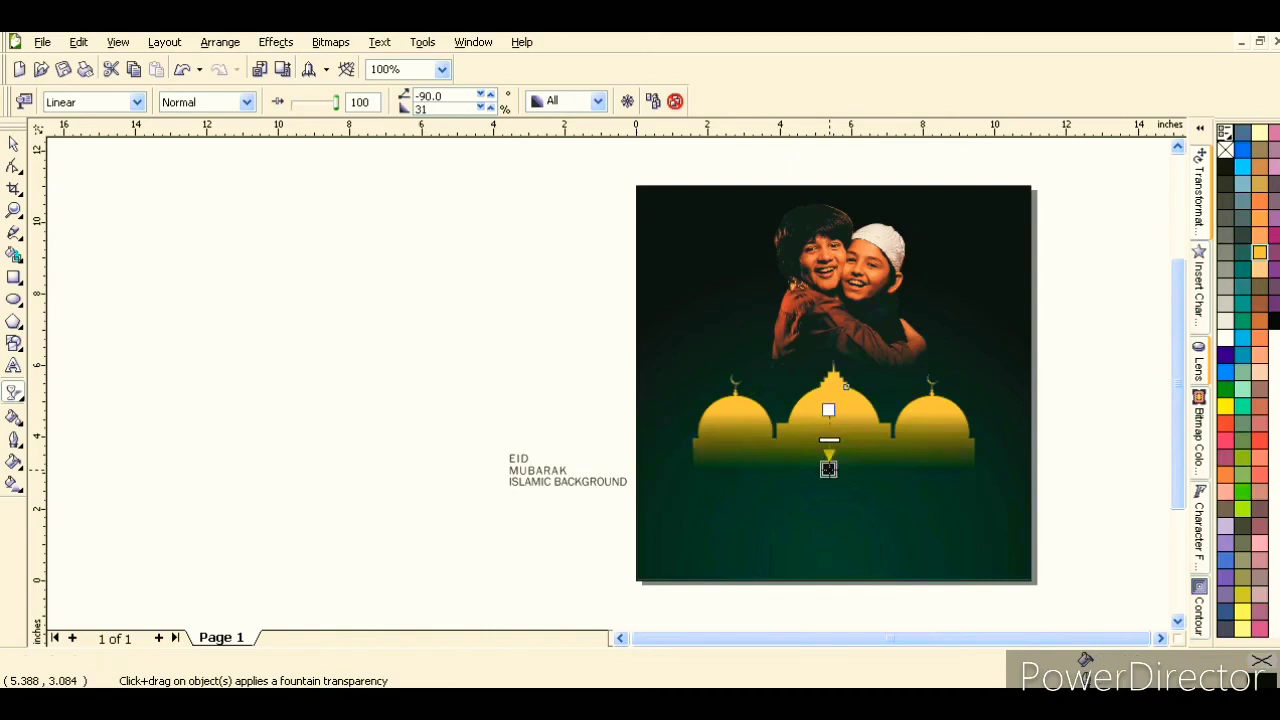
Change the mosque's uniform fill to a brown of C:32 M:55 Y:99 K:1
left_click(13, 147)
double_click(1266, 664)
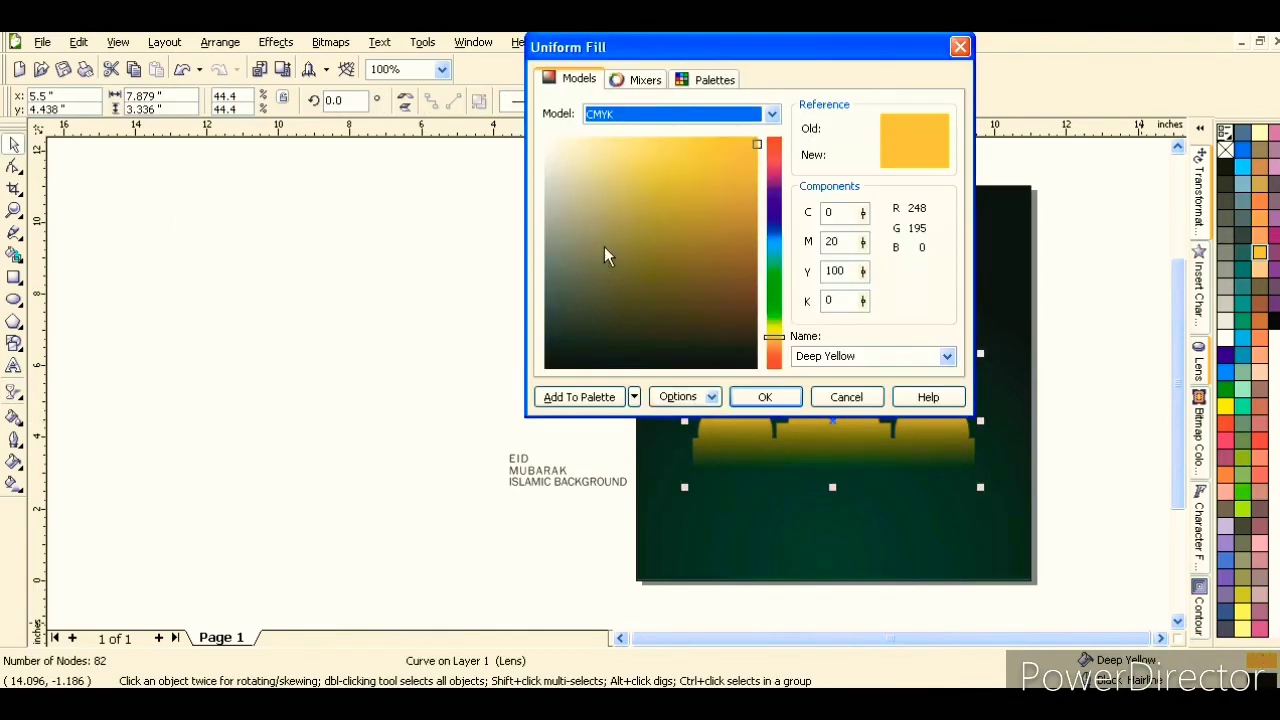
left_click(750, 235)
left_click(765, 397)
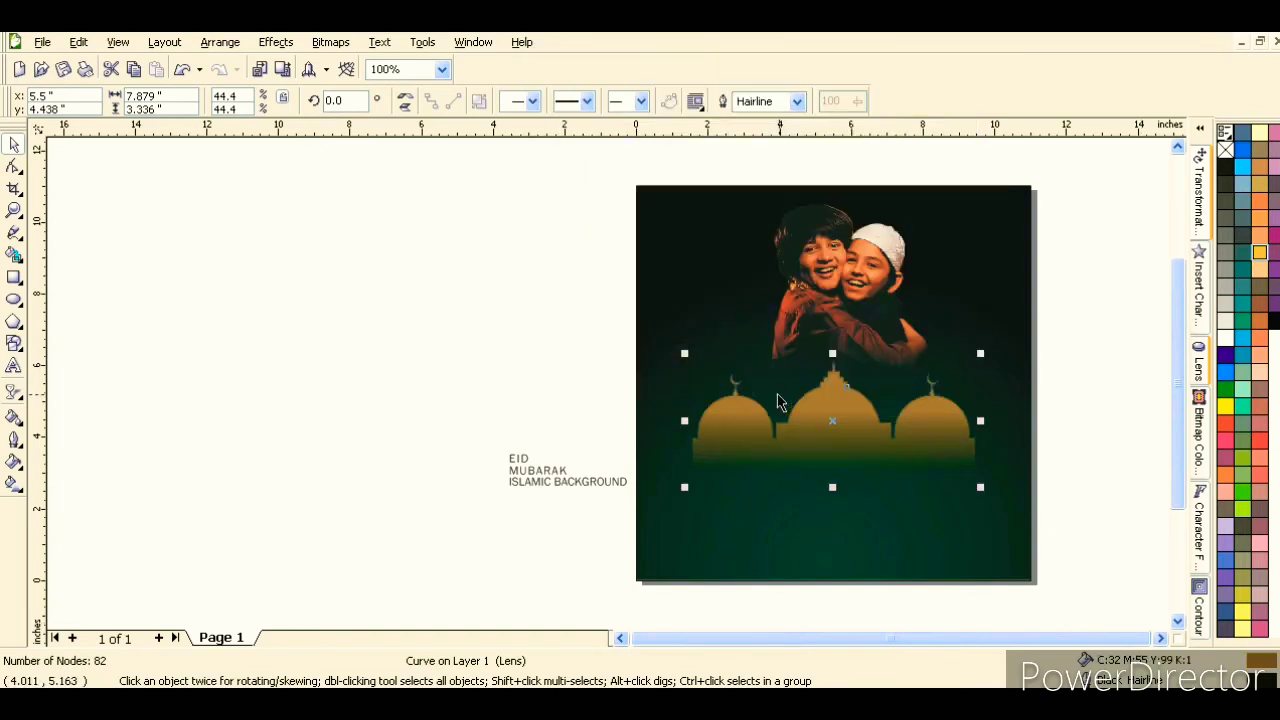
left_click(421, 372)
Enlarge the mosque about its centre to about 10.45 × 4.42 in so it nearly spans the poster's width
left_click(930, 488)
mouse_move(986, 491)
left_mouse_down()
mouse_move(1016, 522)
mouse_move(1020, 508)
left_mouse_up()
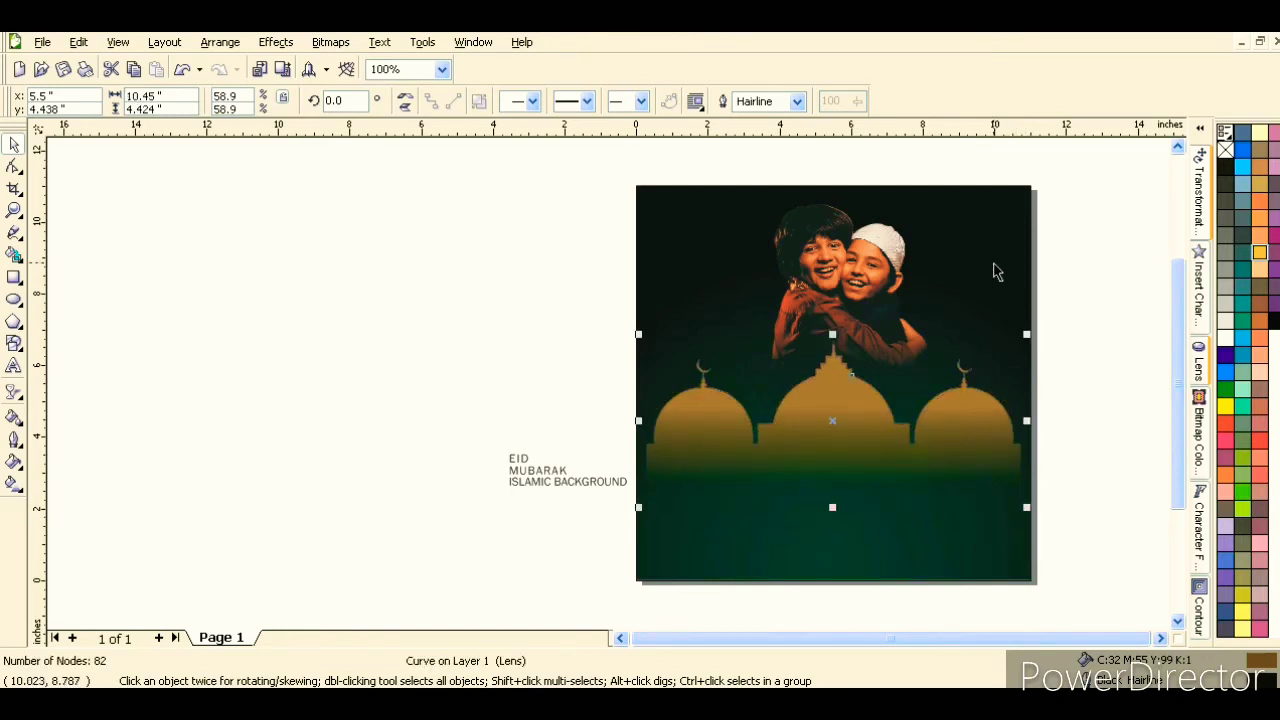
left_click(993, 263, "shift")
left_click(465, 439)
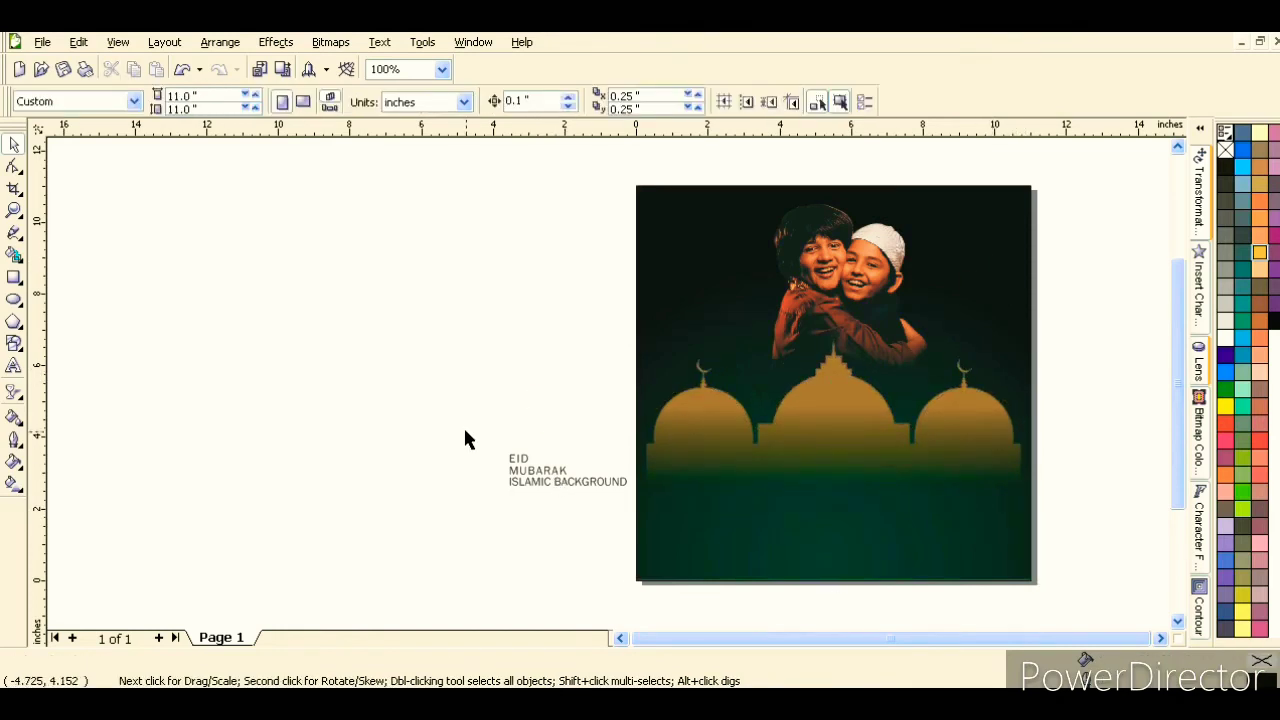
Arrange four overlapping circles beside the poster: a 3.54 in one in the middle, a 1.35 in one and two equal side circles
left_click(15, 297)
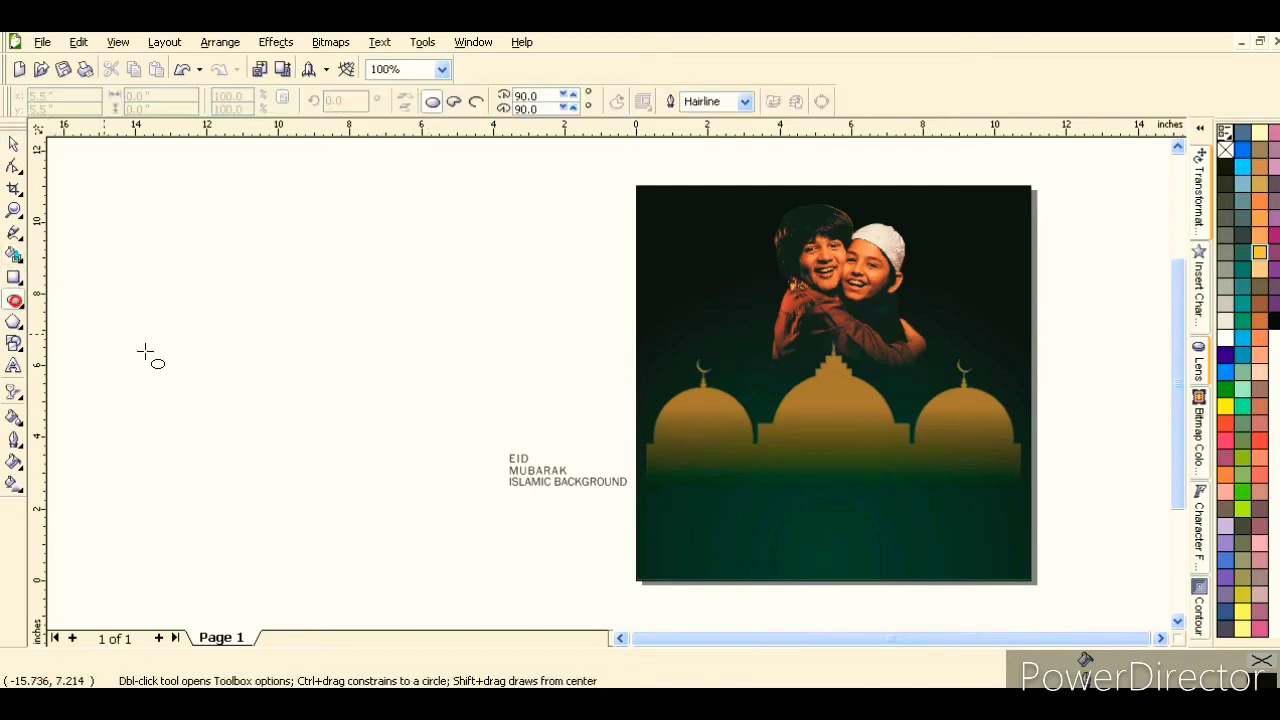
mouse_move(145, 327)
left_mouse_down()
mouse_move(218, 396)
mouse_move(247, 359)
left_mouse_up()
left_click(14, 147)
left_click_drag(271, 300, 263, 330)
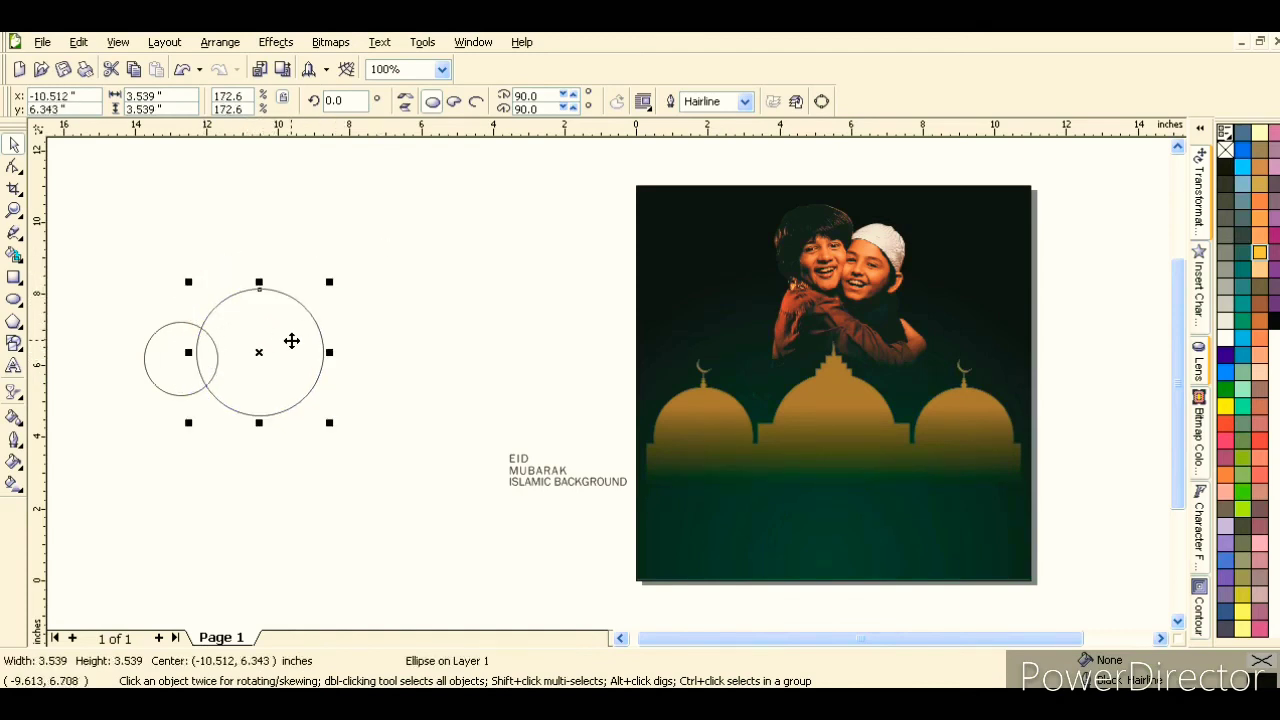
left_click_drag(185, 375, 330, 338)
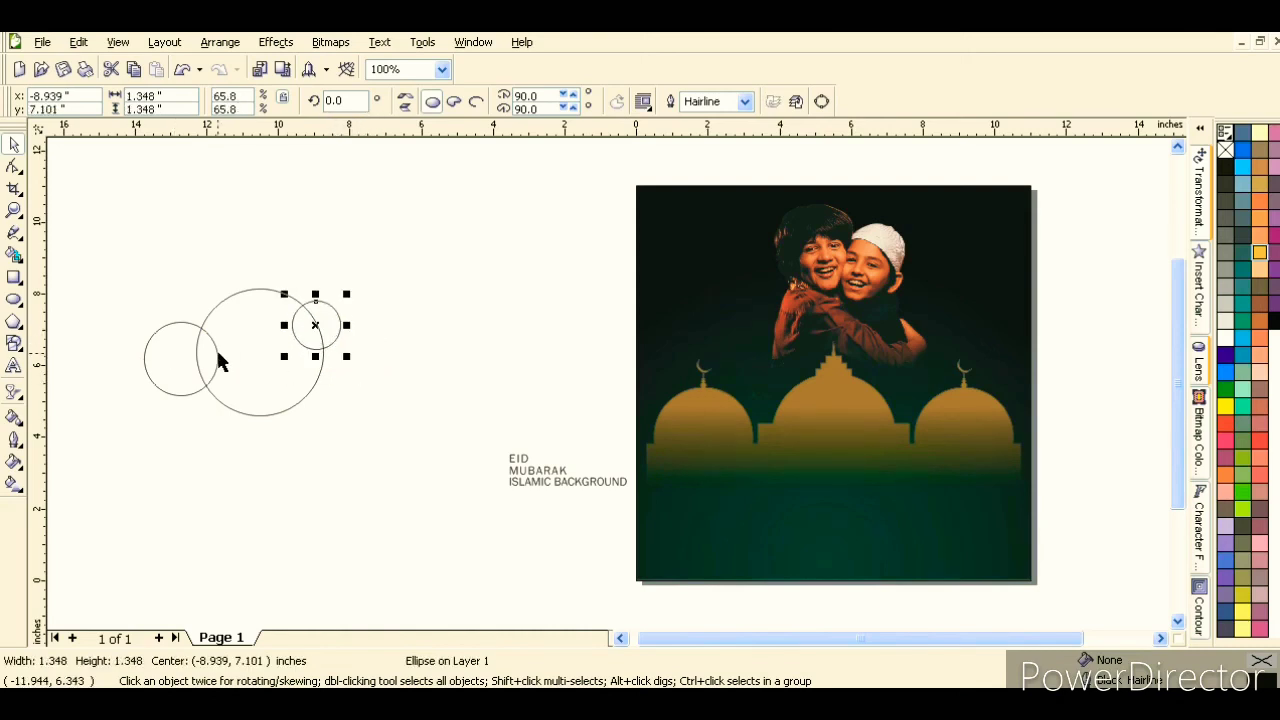
left_click_drag(176, 353, 348, 346)
Weld the four overlapping circles into a single cloud outline
left_click_drag(108, 258, 482, 492)
left_click(529, 103)
left_click(425, 274)
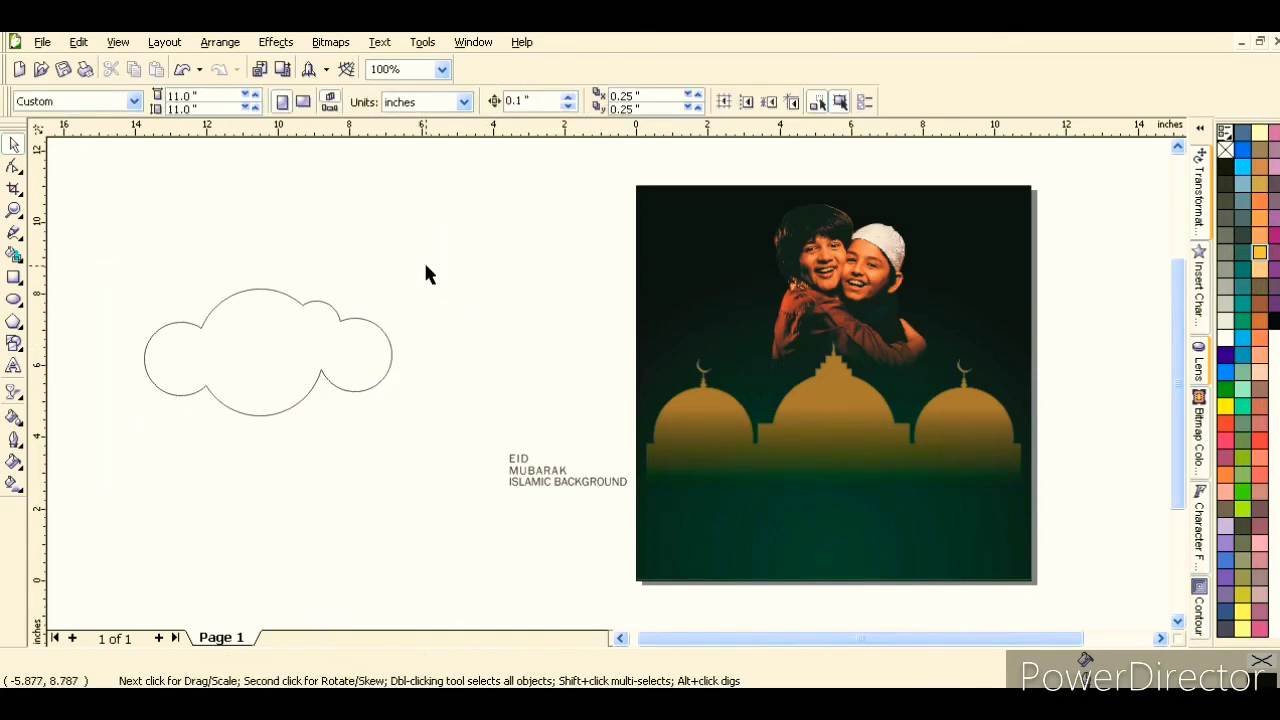
Trim the cloud to a flat base with a rectangle about 10.87 × 2.92 in and place it at the poster's lower left
left_click(266, 355)
left_click(14, 278)
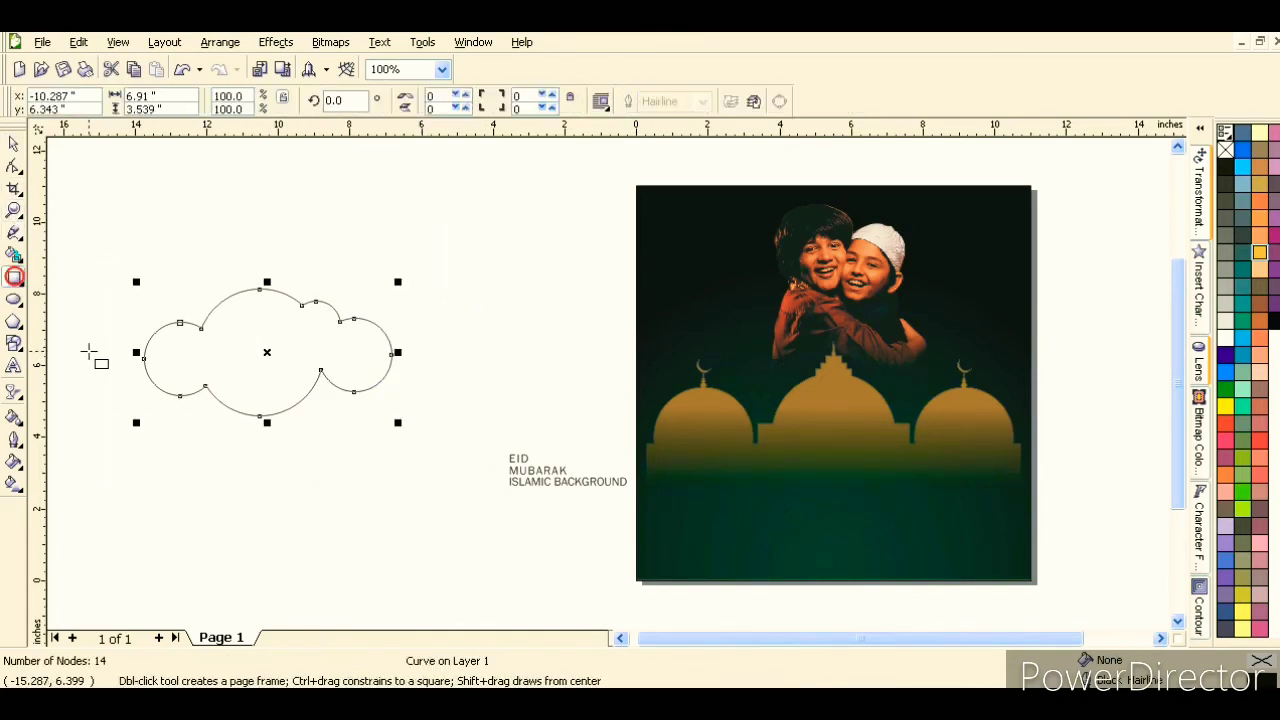
left_click_drag(94, 354, 485, 460)
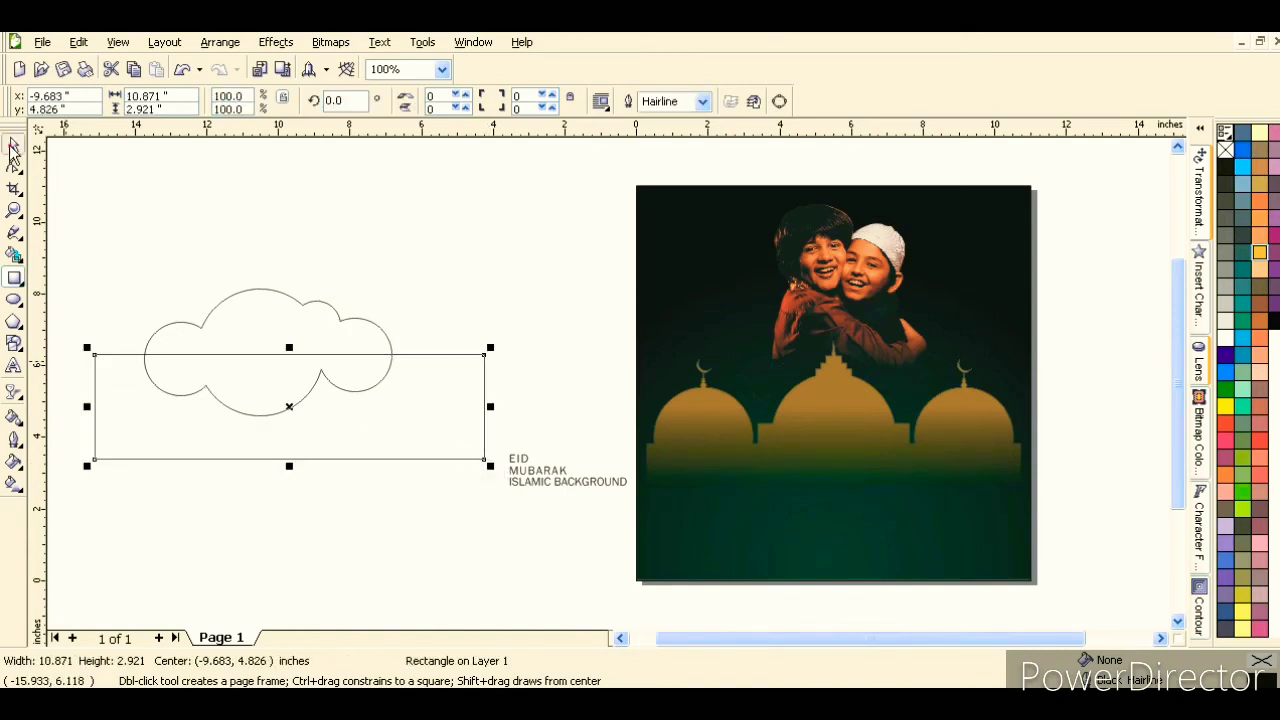
left_click(14, 146)
left_click(278, 308, "shift")
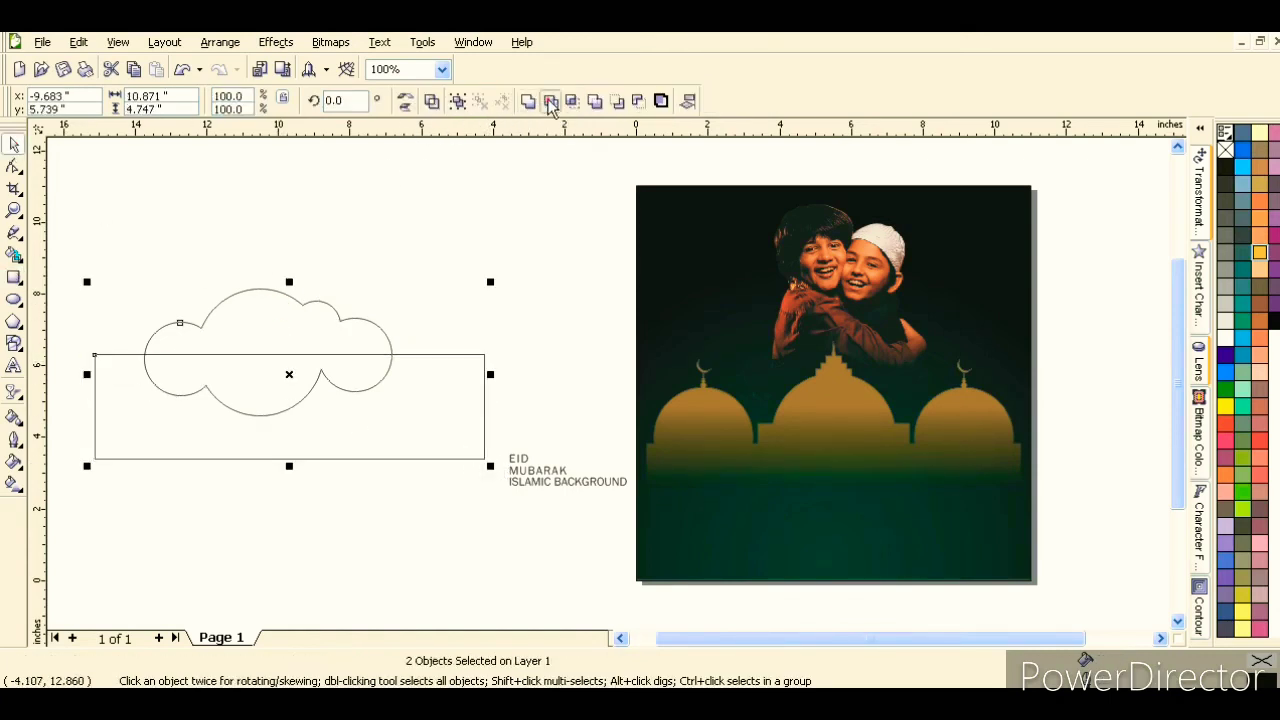
left_click(549, 103)
left_click(295, 416)
key("Delete")
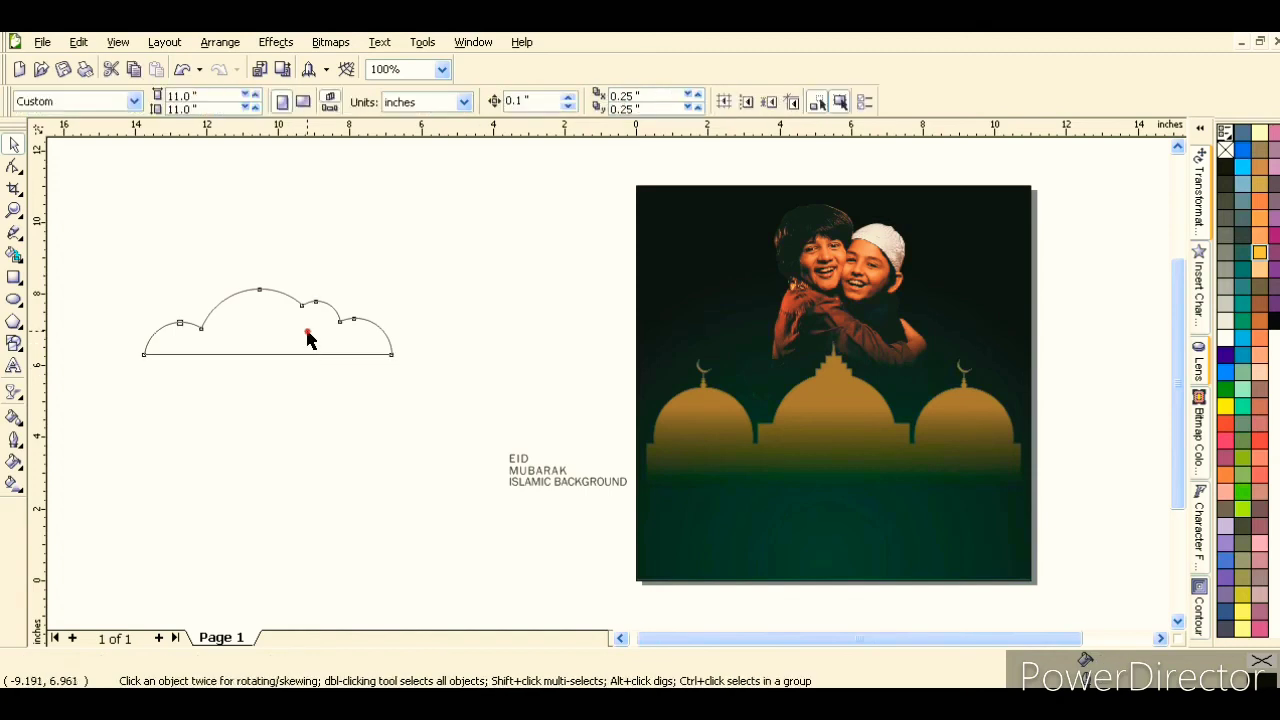
left_click_drag(309, 334, 846, 510)
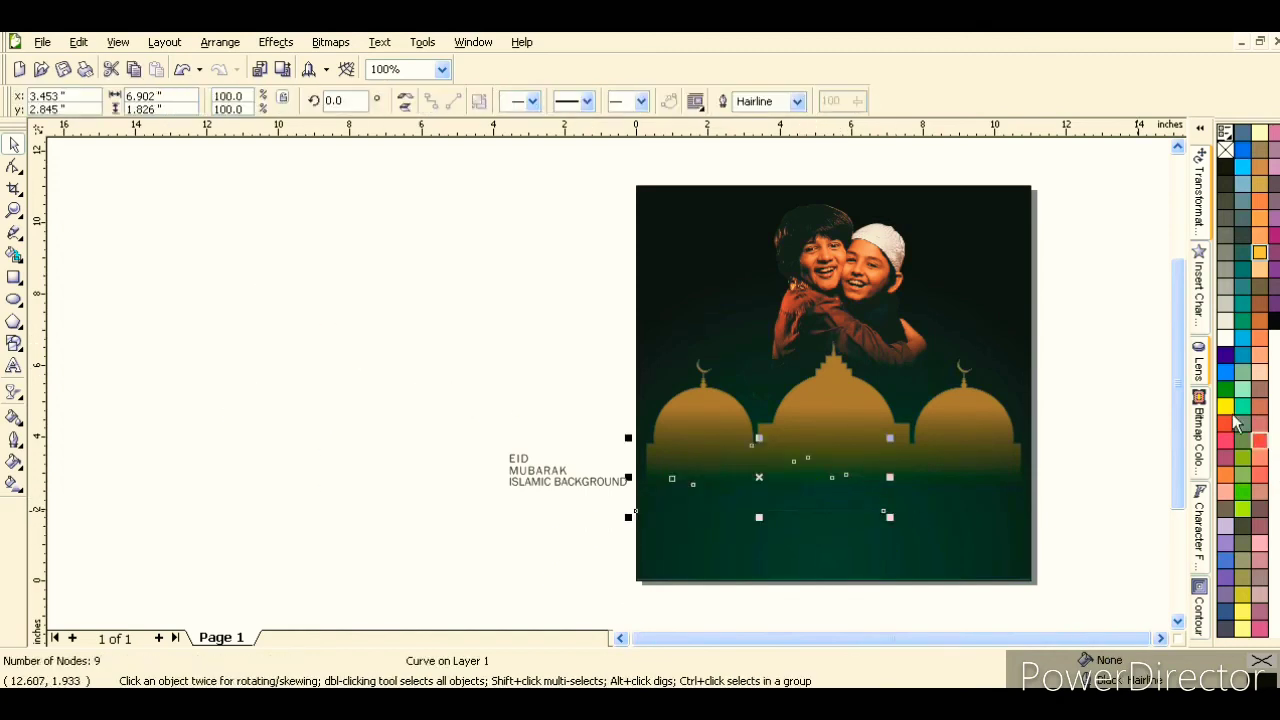
Fill the cloud with the near-black colour C:84 M:73 Y:73 K:91 using the Paintbucket tool
left_click(14, 440)
left_click(14, 418)
left_click(48, 418)
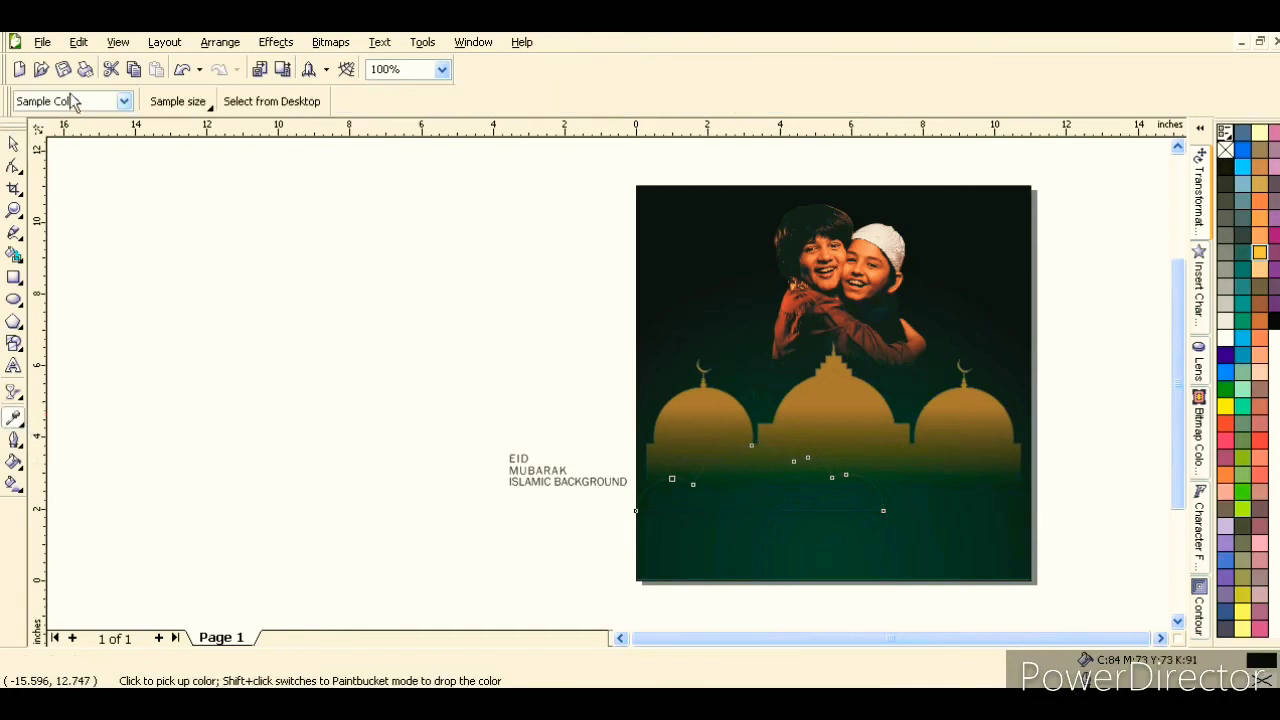
left_click(72, 102)
left_click(73, 120)
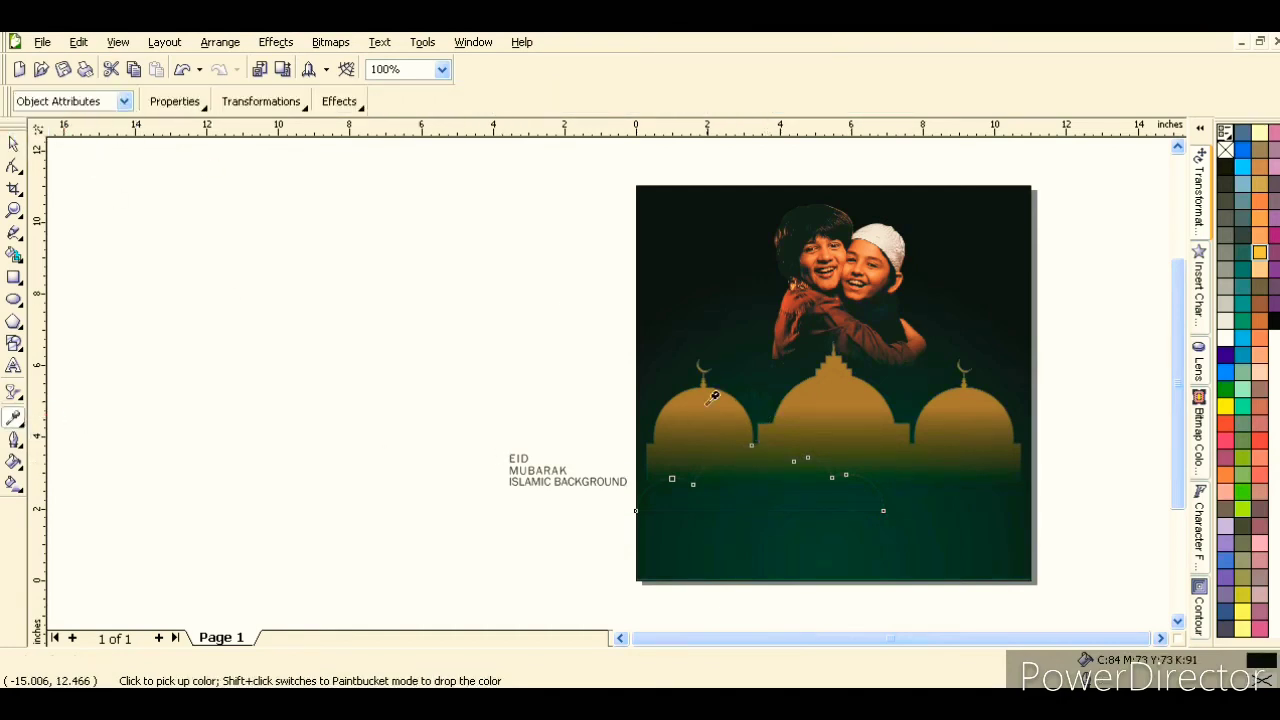
left_click(50, 101)
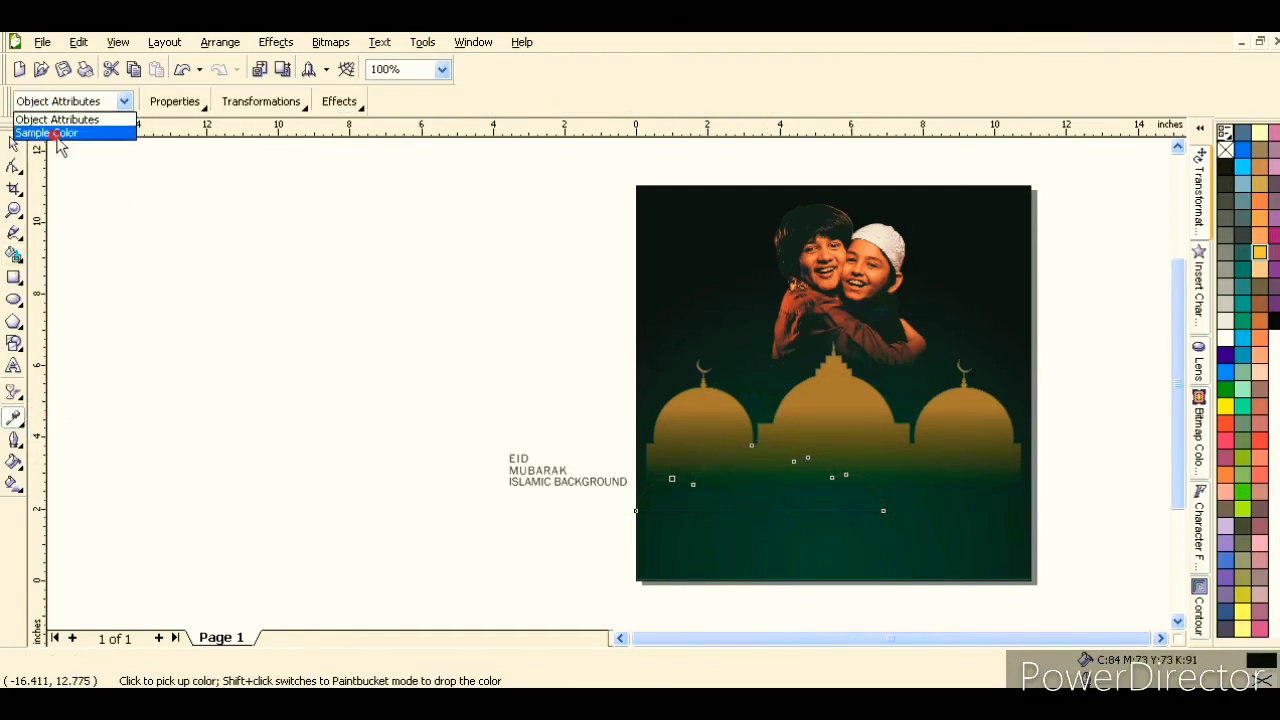
left_click(45, 131)
left_click(14, 425)
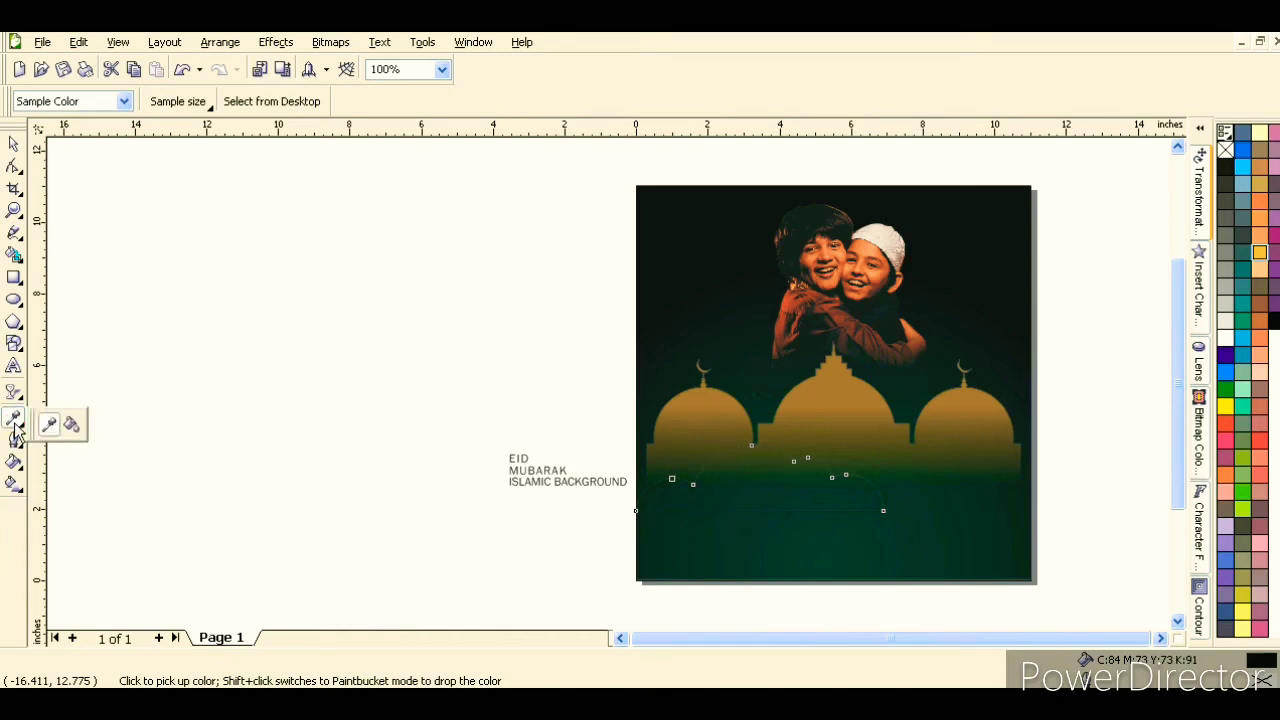
left_click(66, 427)
left_click(693, 488)
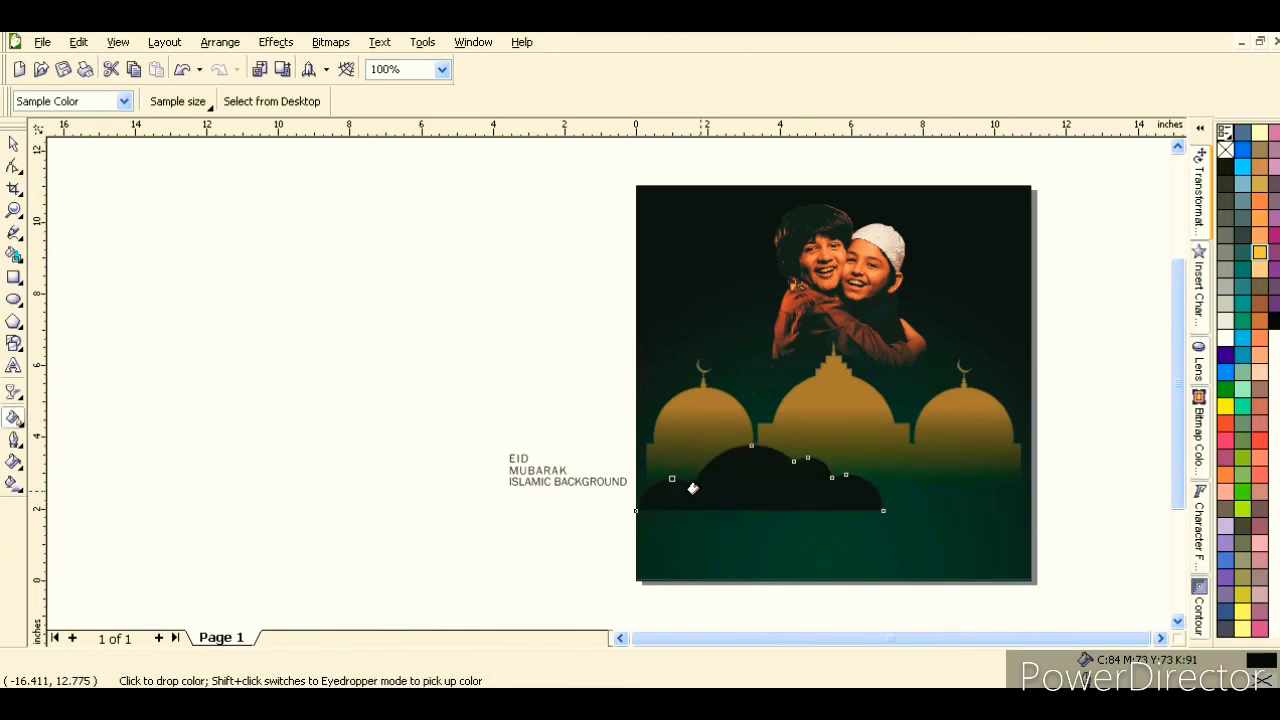
left_click(14, 146)
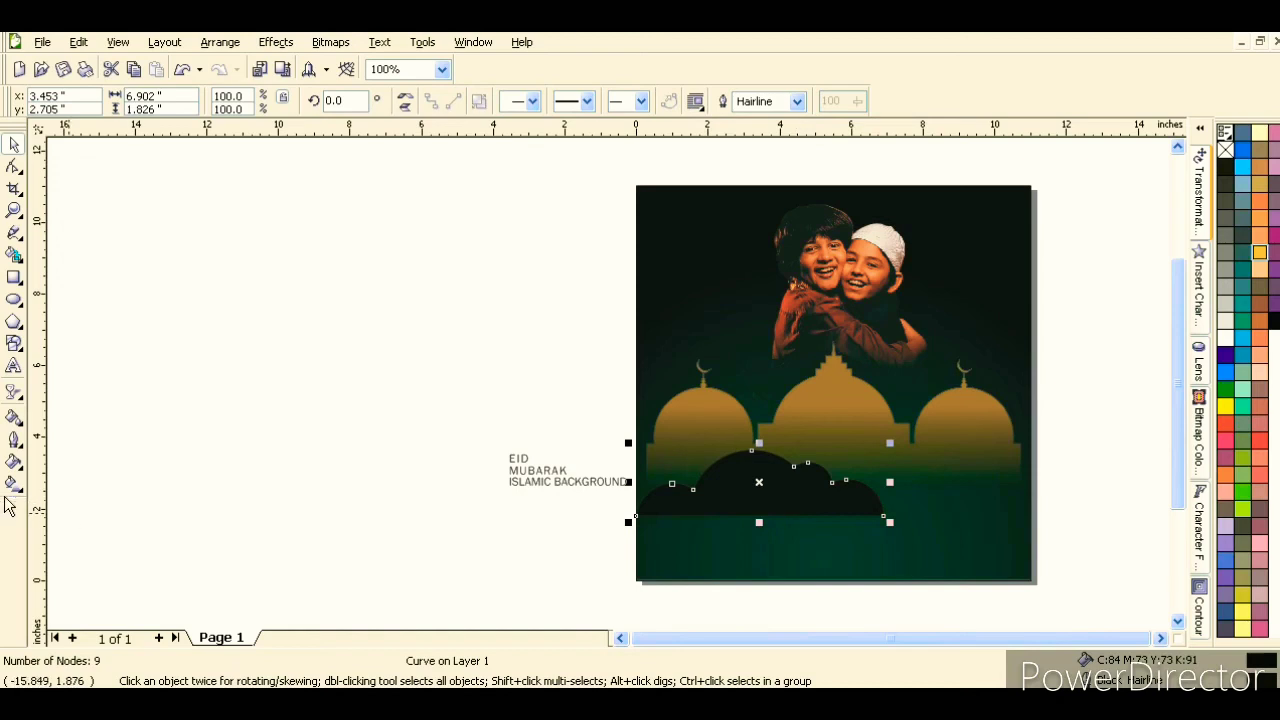
Remove the cloud's outline and fill it with the brown sampled from the mosque, C:32 M:55 Y:99 K:1
left_click(14, 443)
left_click(96, 446)
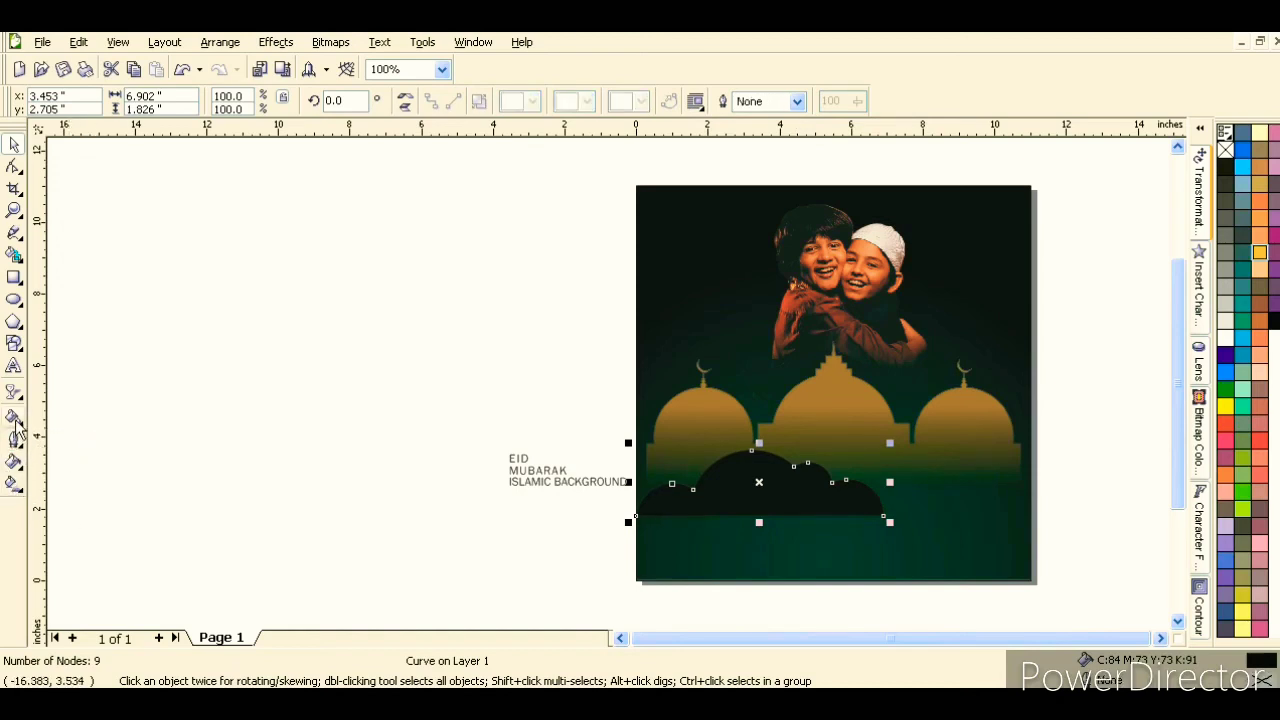
left_click(14, 420)
left_click(48, 423)
left_click(843, 371)
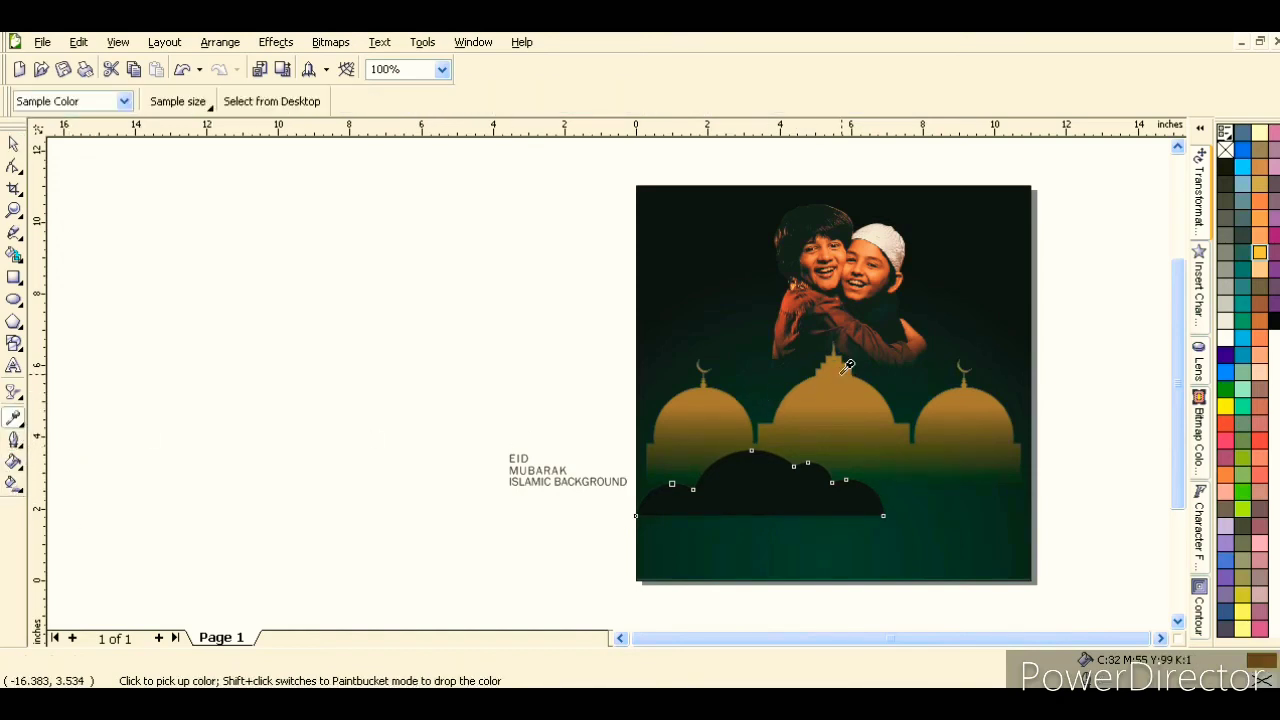
left_click(12, 422)
left_click(68, 424)
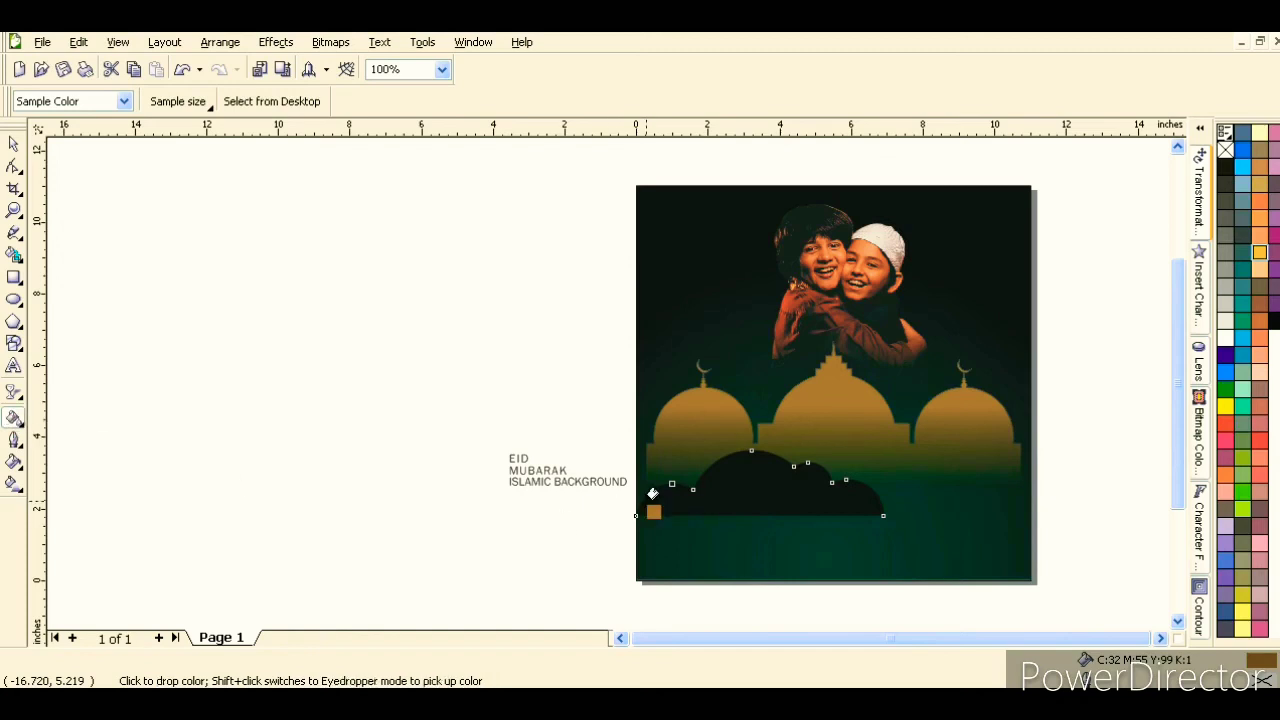
left_click(741, 482)
left_click(12, 142)
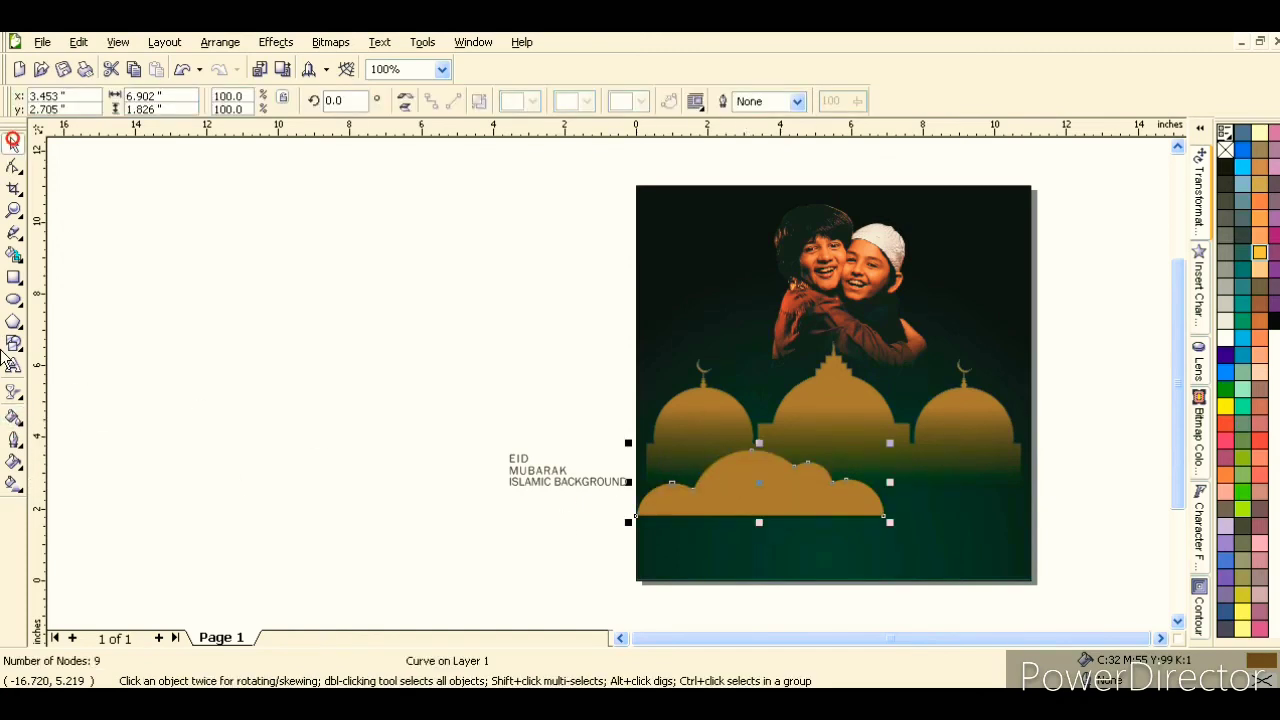
Fade the cloud towards its flat base with a vertical linear transparency
left_click(13, 392)
left_click_drag(746, 460, 746, 503)
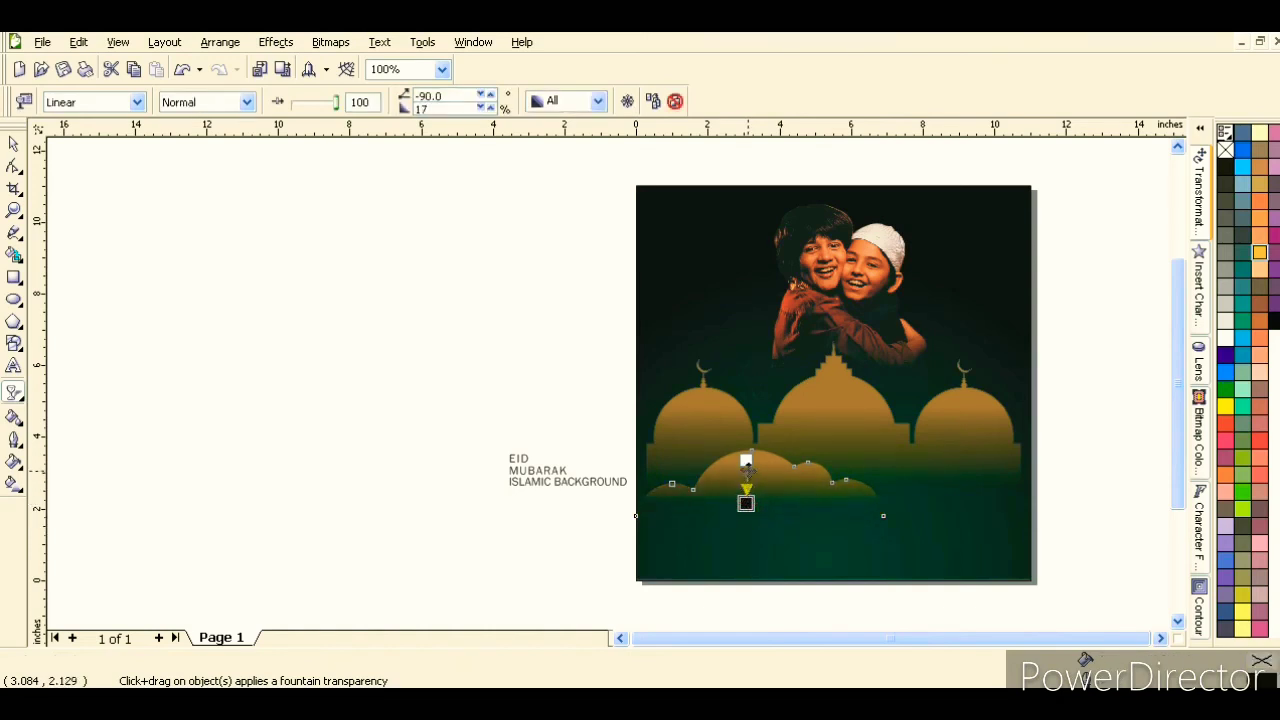
left_click(13, 146)
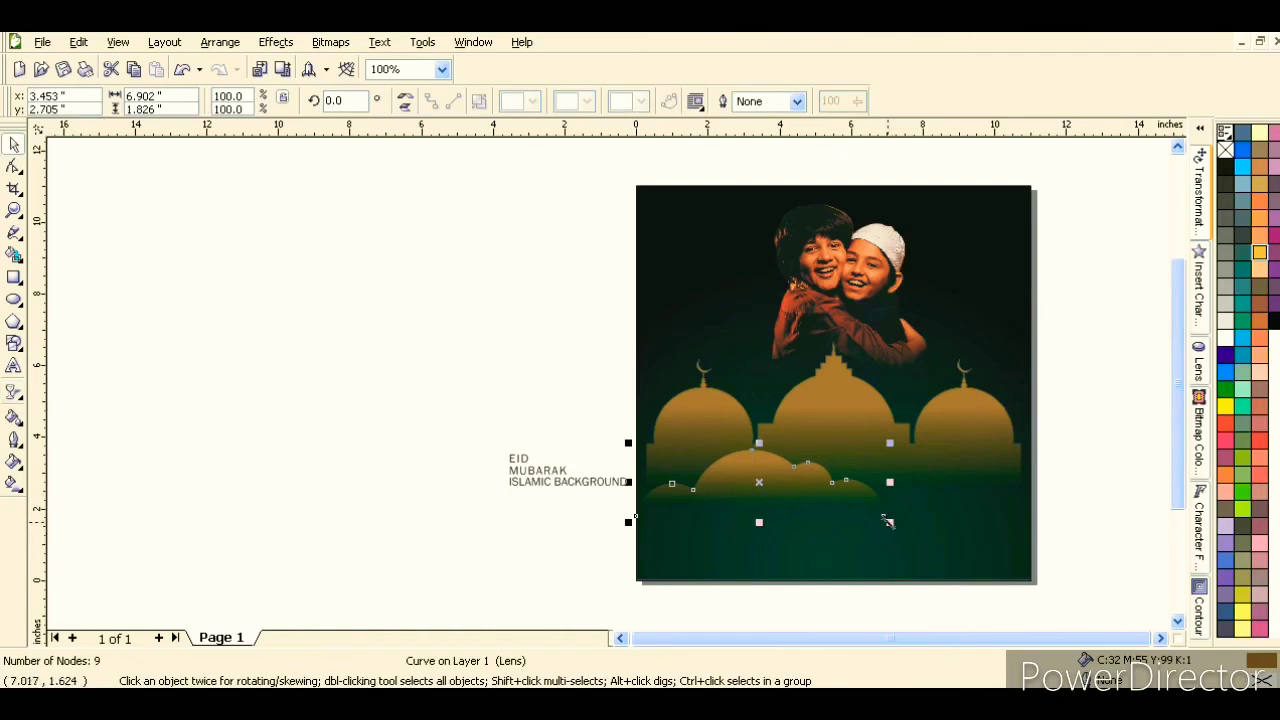
Scale the cloud to about 6.03 × 1.6 in, place a copy across the poster's middle and mirror the copy horizontally
left_click_drag(886, 518, 858, 514)
left_click_drag(741, 492, 849, 494)
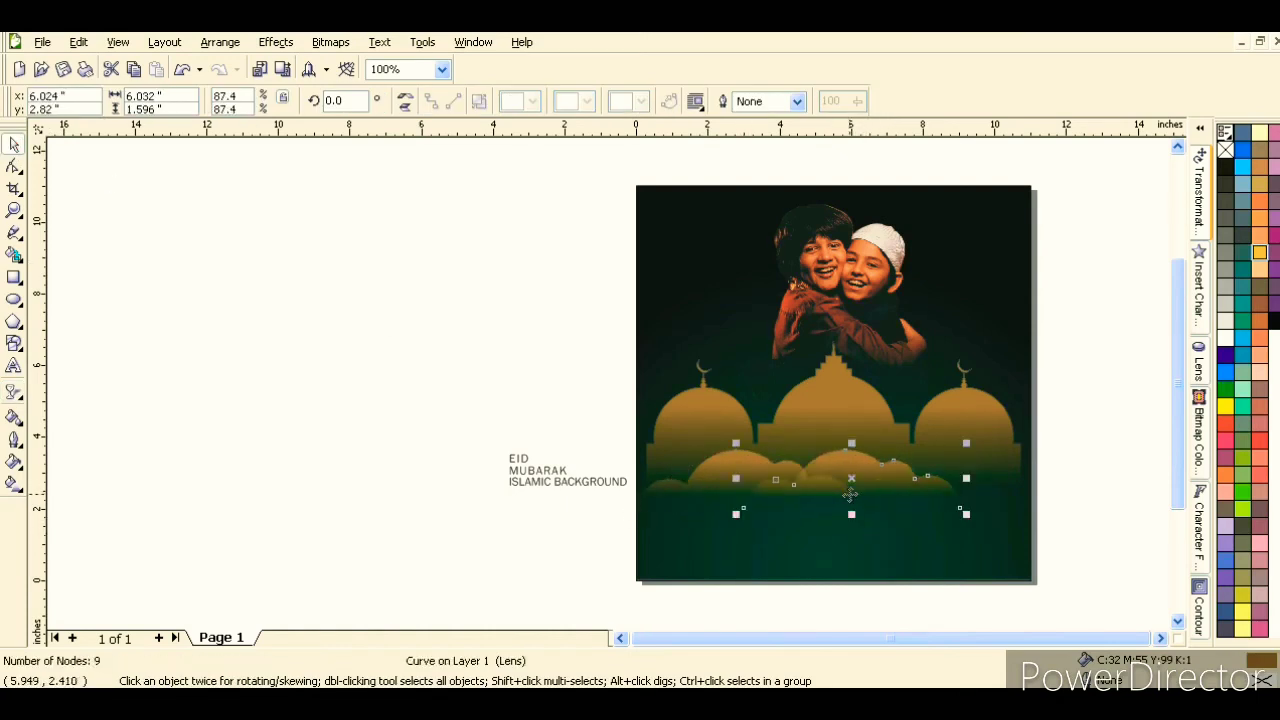
left_click(410, 103)
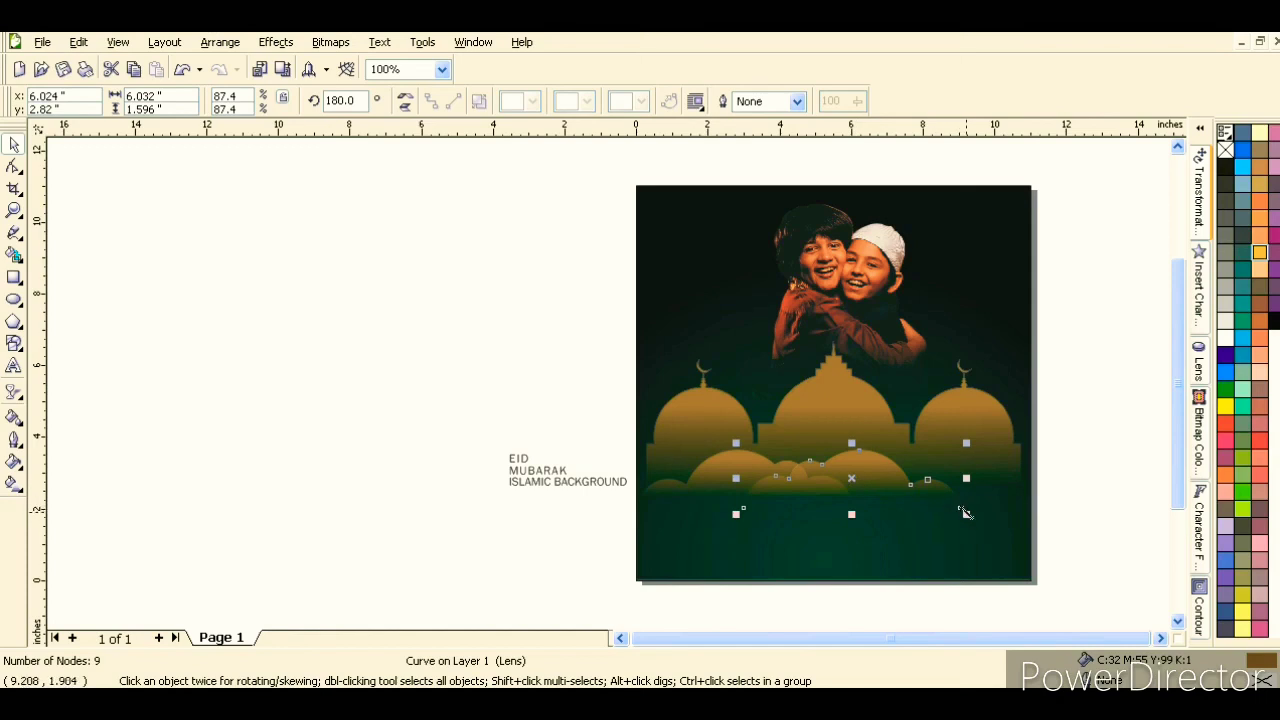
left_click(1039, 536)
left_click(847, 462)
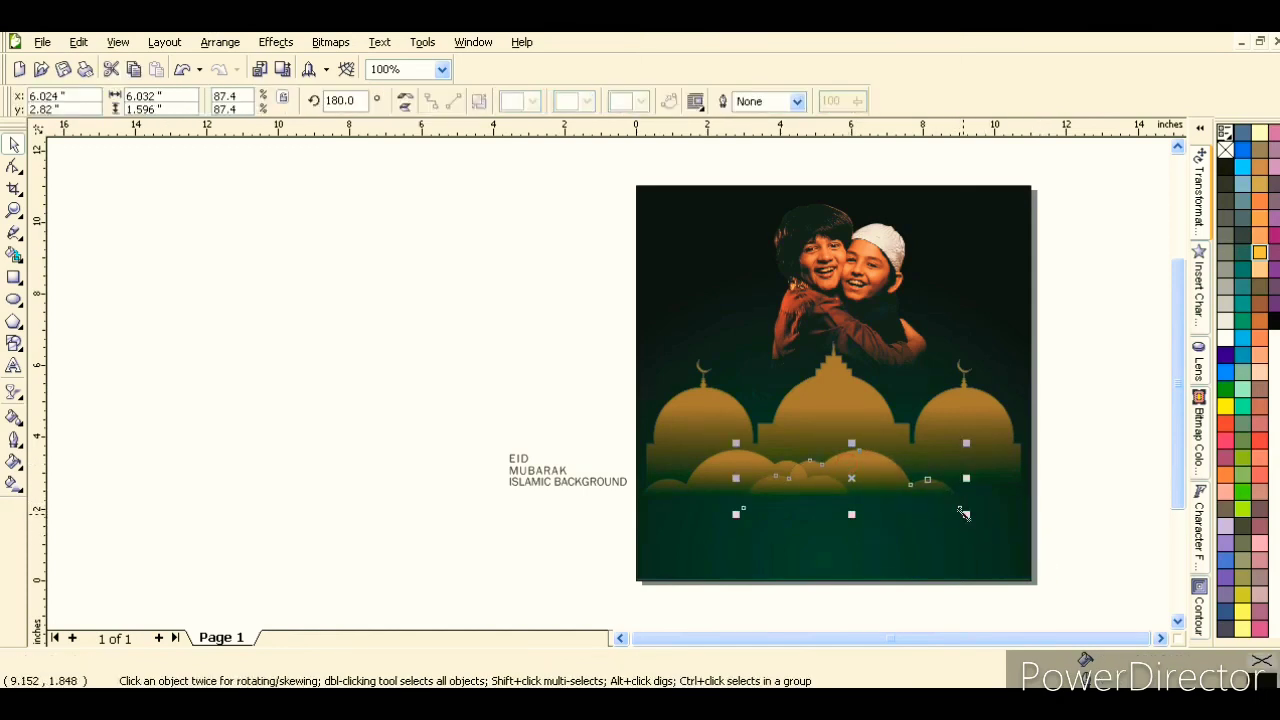
Enlarge the mirrored cloud to about 7.24 × 1.92 in and place a horizontally flipped copy over the poster's right edge
left_click_drag(963, 513, 1008, 517)
left_click(914, 500)
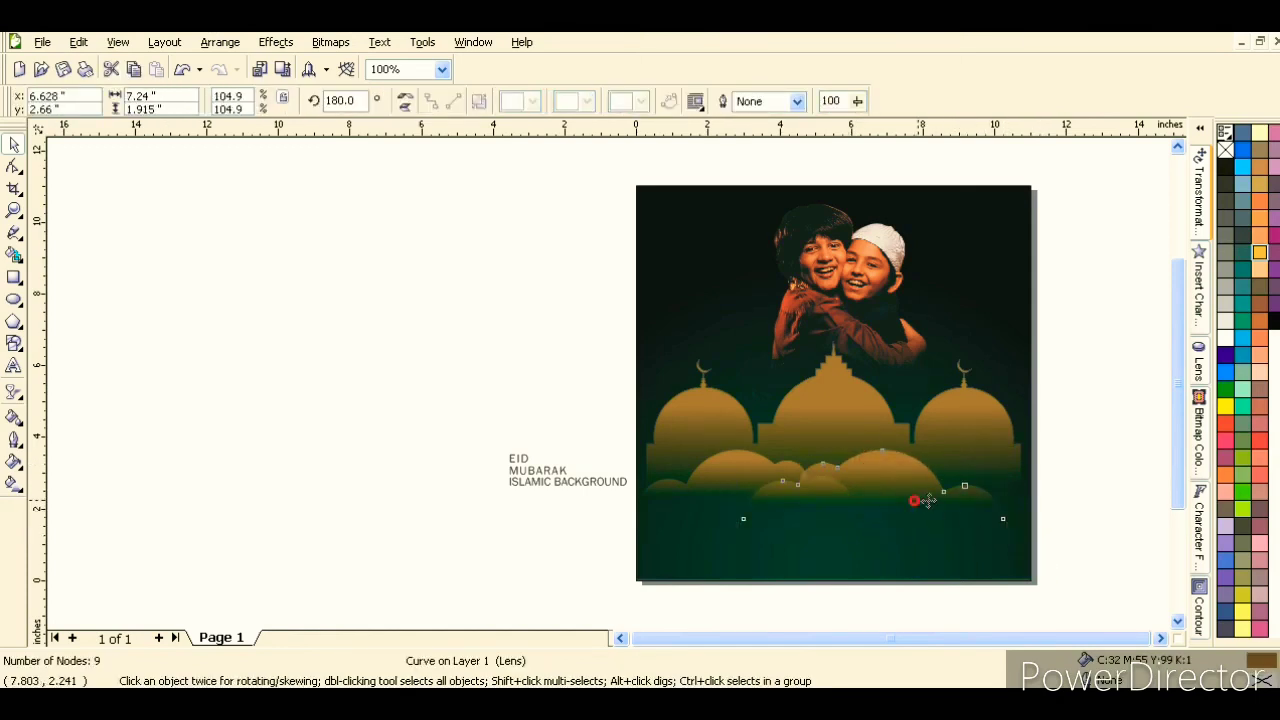
left_click_drag(928, 500, 998, 476)
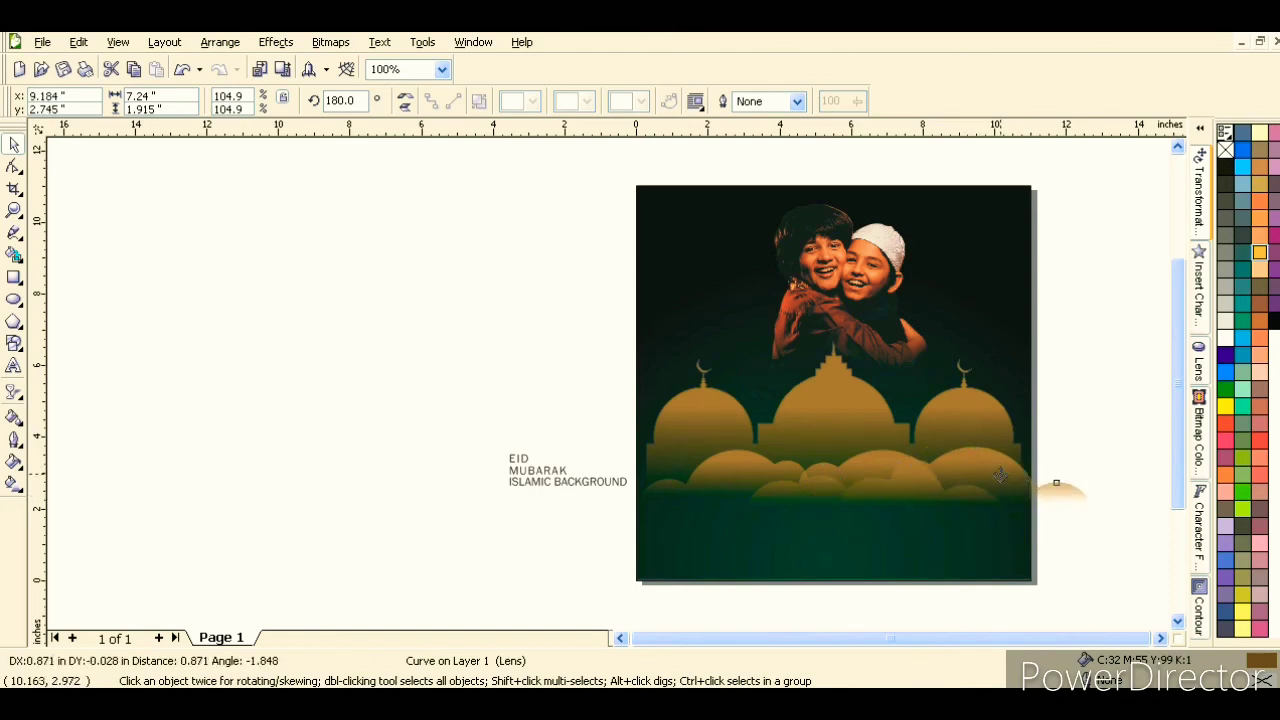
left_click(401, 101)
left_click_drag(952, 473, 1015, 479)
Group the three clouds and centre the group horizontally on the poster background
left_click_drag(592, 432, 1126, 548)
key("ctrl+g")
left_click(862, 271, "shift")
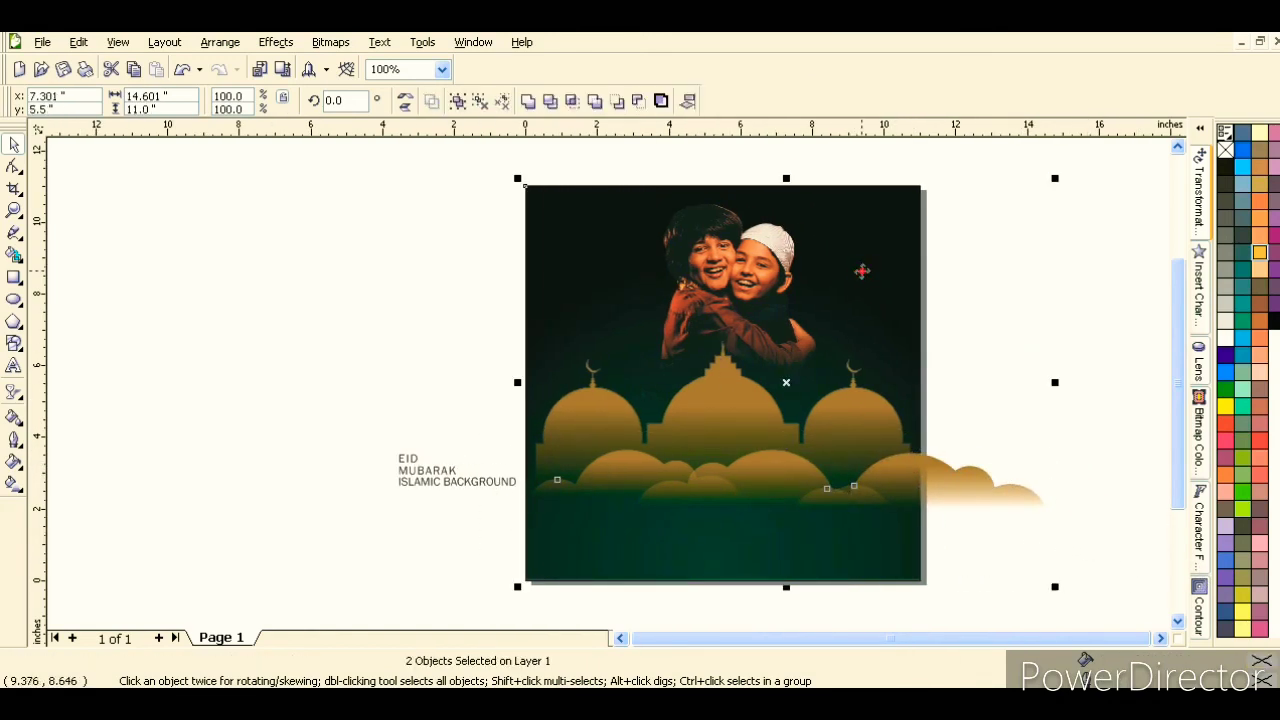
key("c")
left_click(1015, 402)
Group the photo, mosque and clouds and PowerClip the group inside the dark green background rectangle
left_click(714, 391)
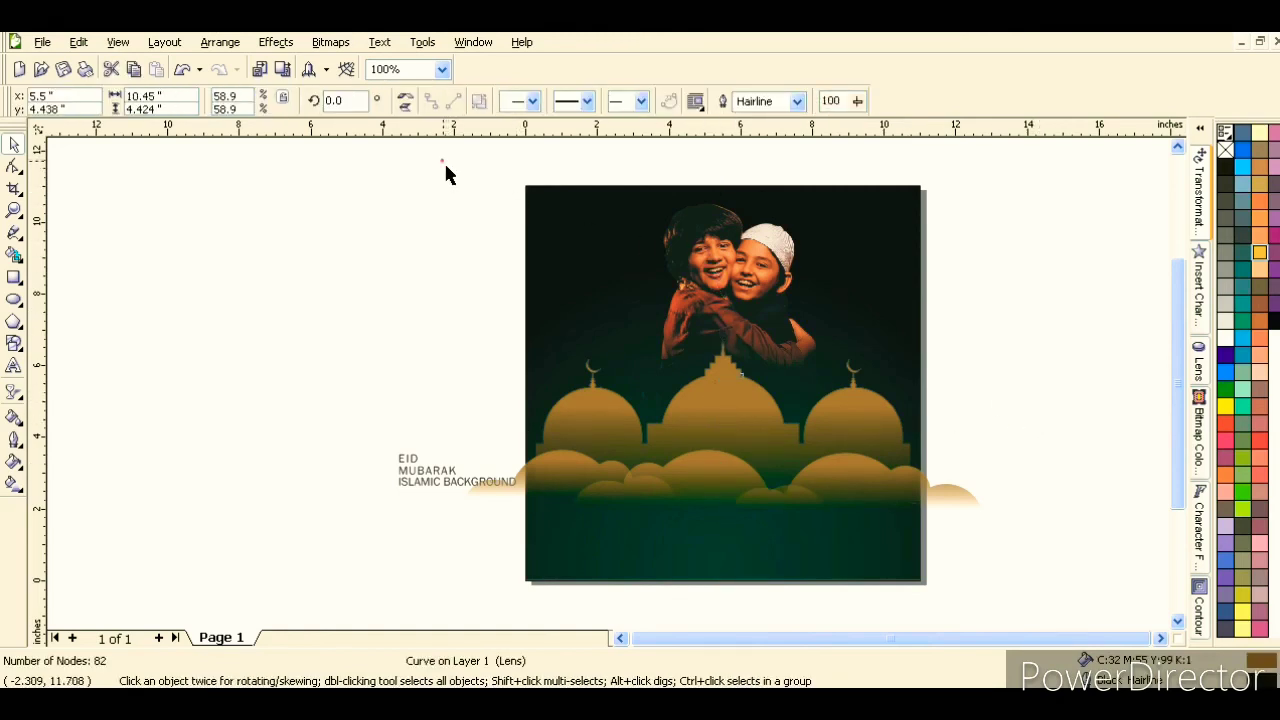
left_click_drag(444, 162, 1022, 571)
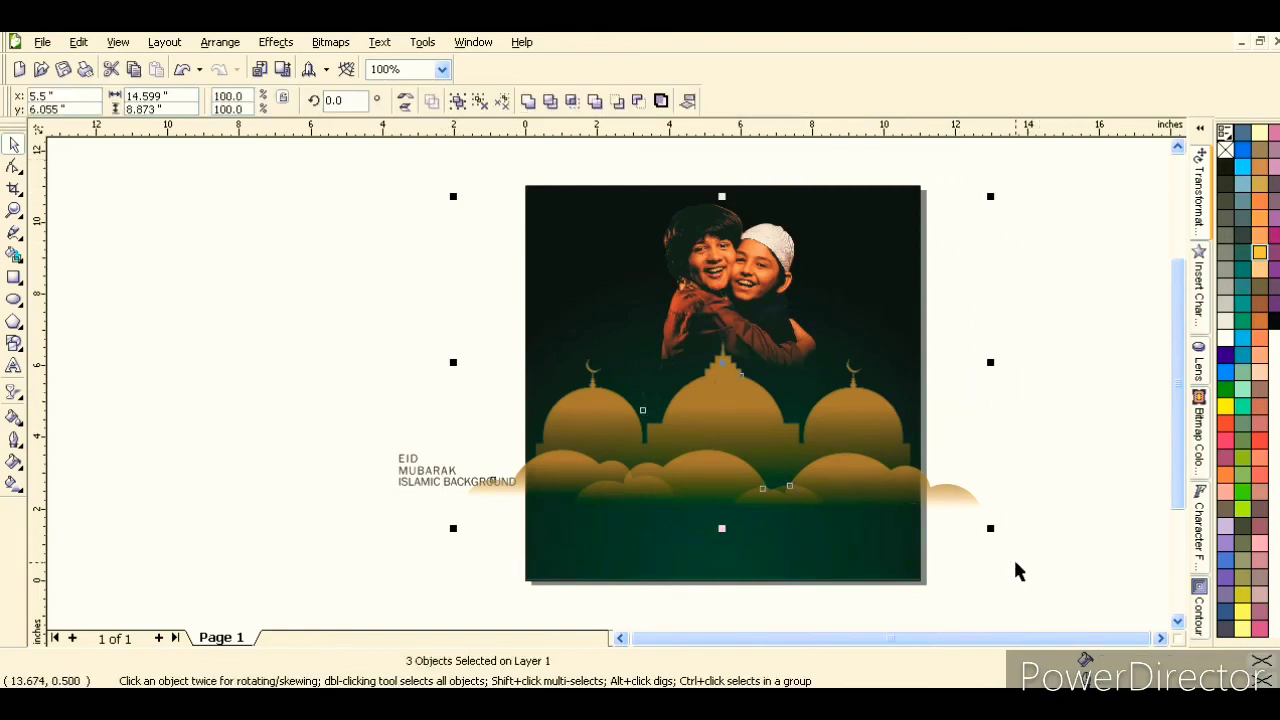
left_click(457, 101)
left_click(275, 42)
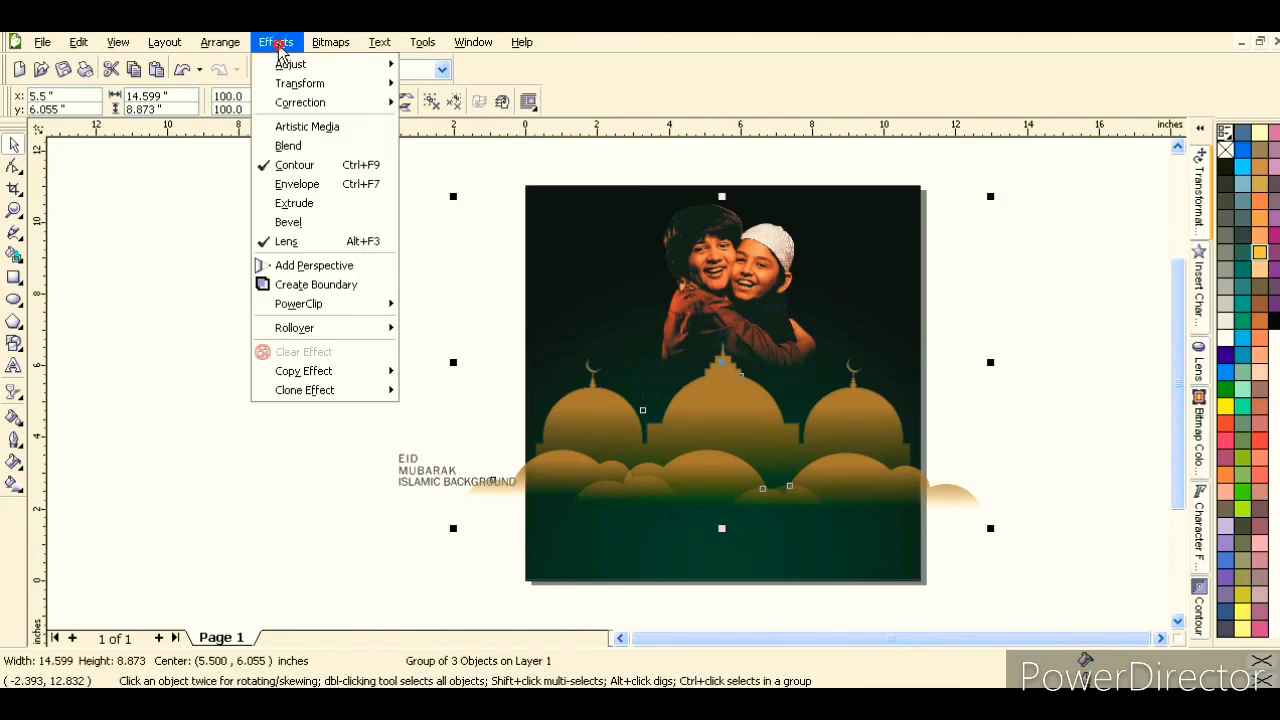
mouse_move(303, 298)
left_click(468, 308)
left_click(532, 228)
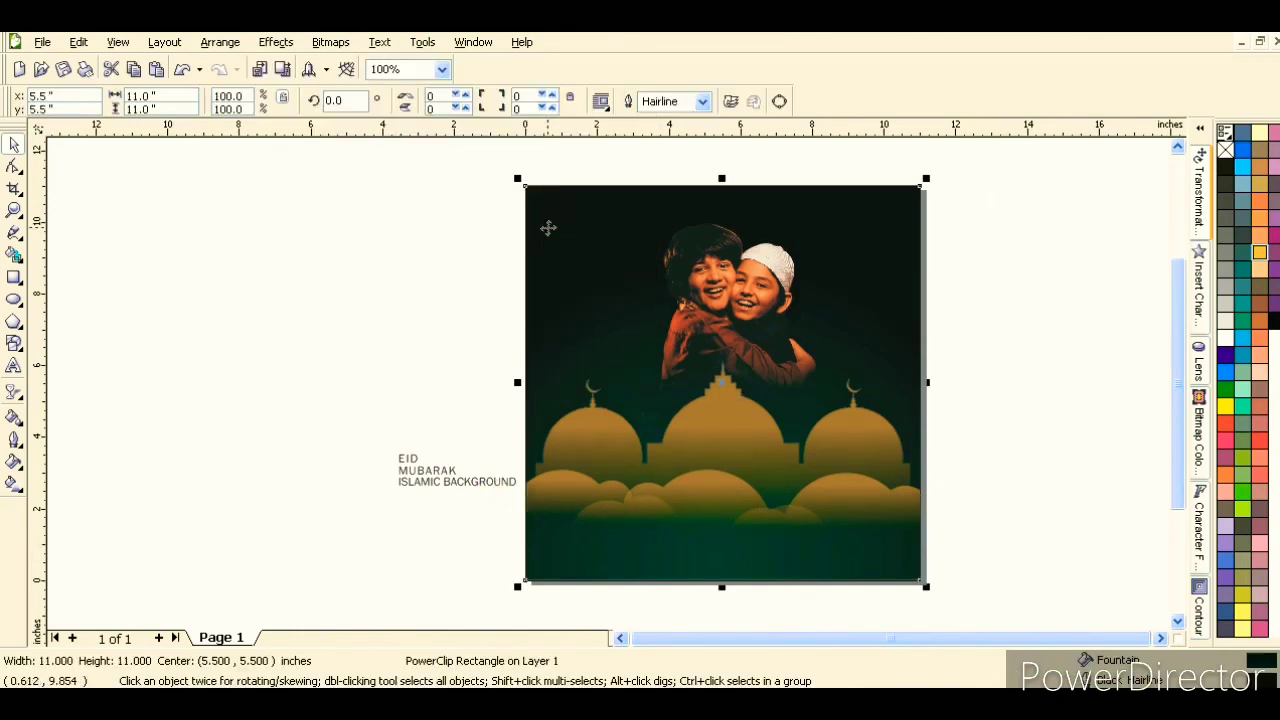
Edit the PowerClip contents, raise the photo, mosque and cloud group by 0.9 in and finish editing
left_click(720, 358, "ctrl")
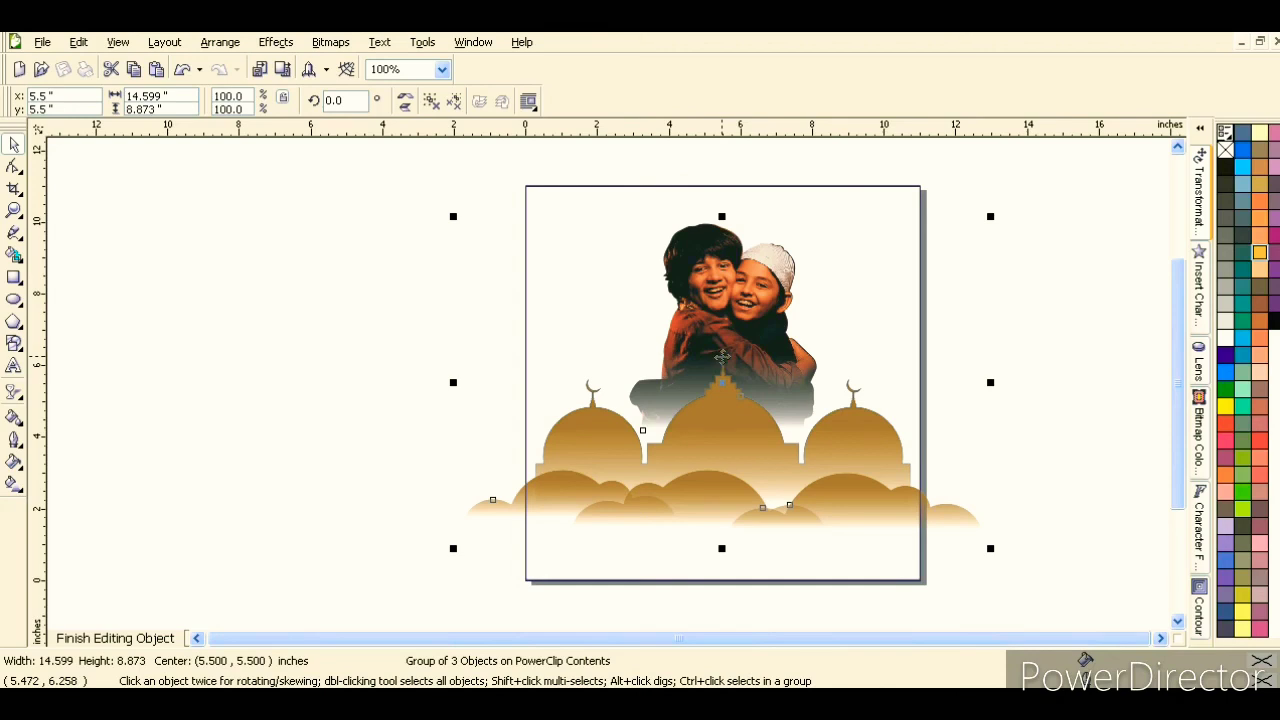
key("Up")
key("Up")
key("Up")
key("Up")
key("Up")
key("Up")
key("Up")
key("Up")
key("Up")
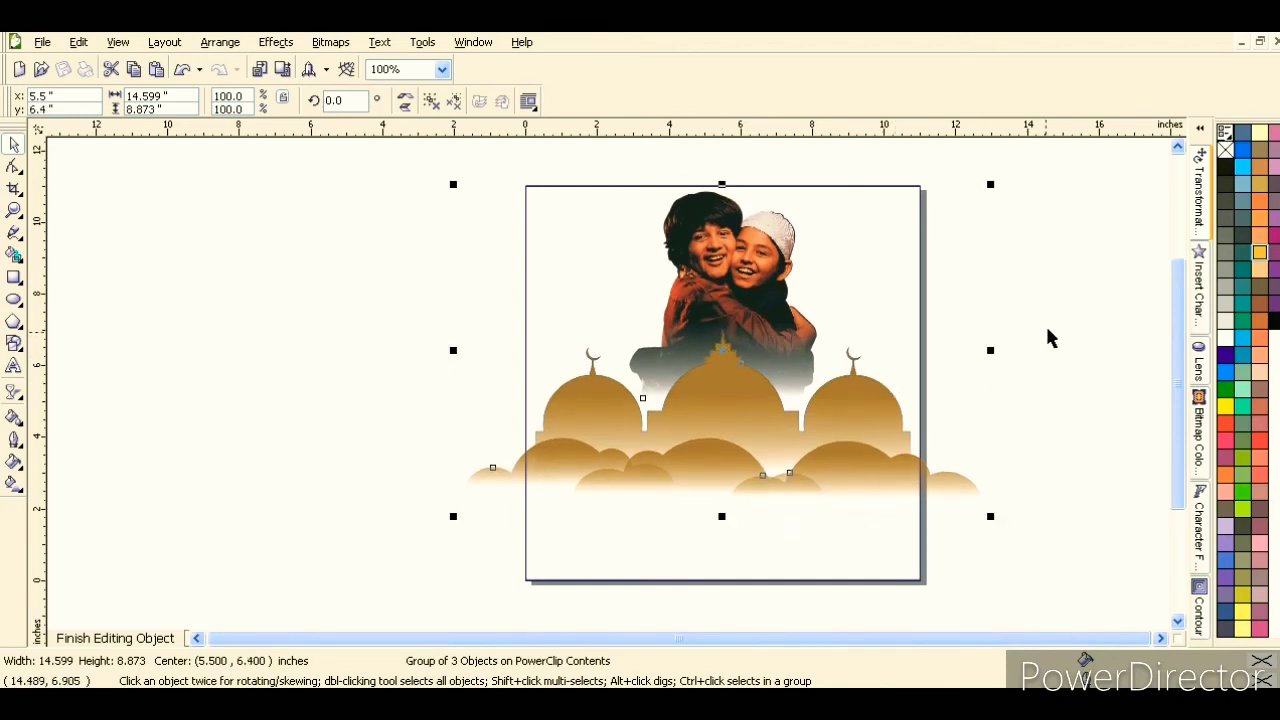
left_click(1040, 340, "ctrl")
left_click(1020, 360)
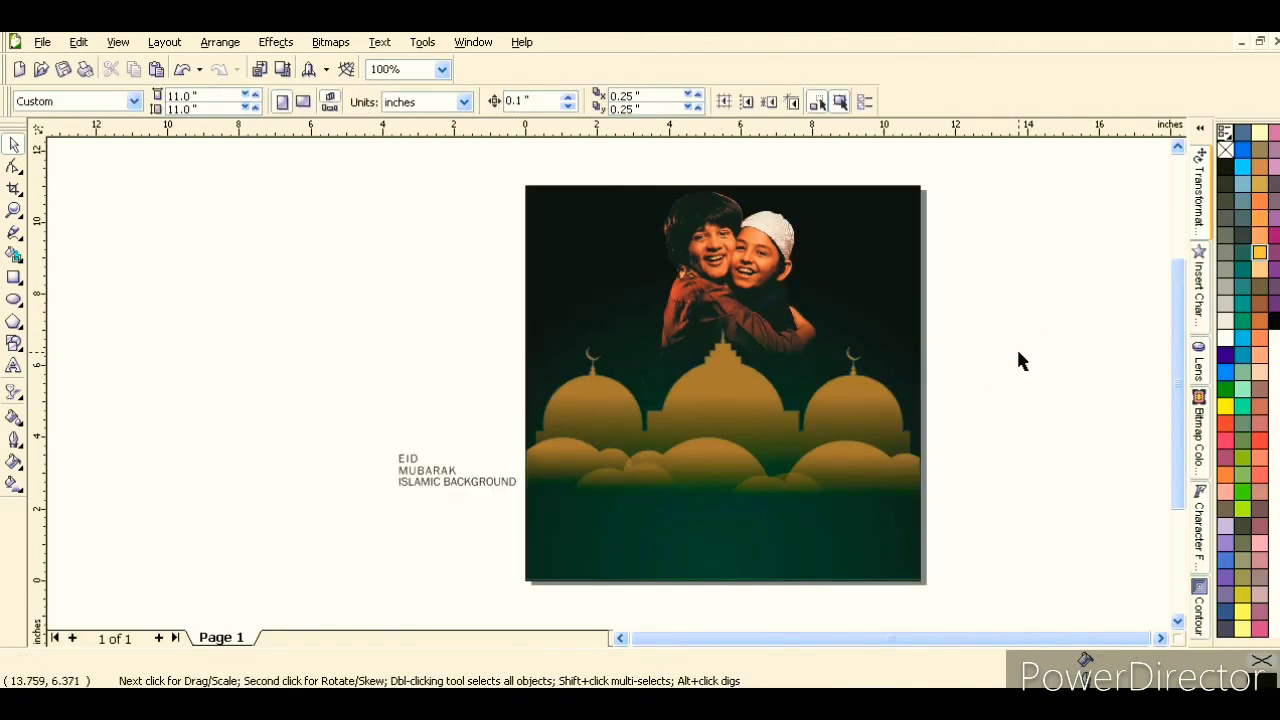
Enlarge the three text lines to about 5.11 × 1.36 in, place them below the clouds and fill them with Deep Yellow
left_click(441, 484)
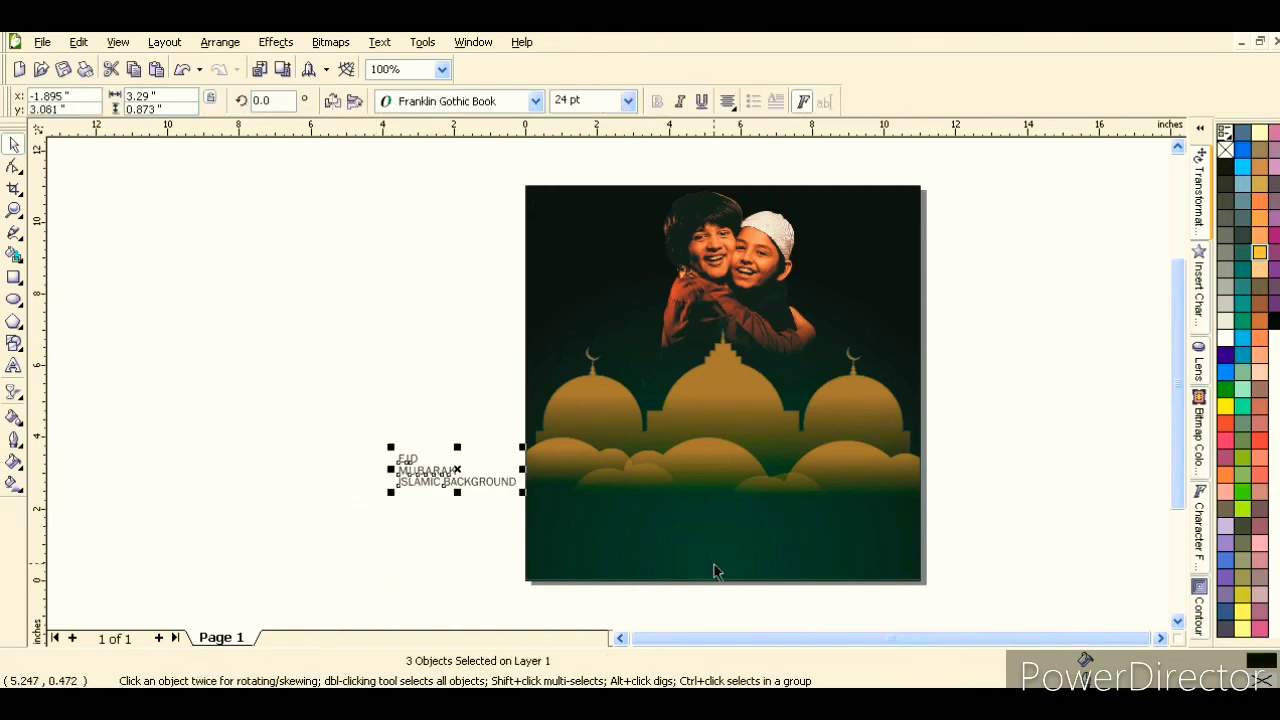
left_click_drag(506, 484, 457, 505)
left_click_drag(407, 470, 718, 524)
left_click_drag(786, 546, 850, 563)
left_click(1258, 255)
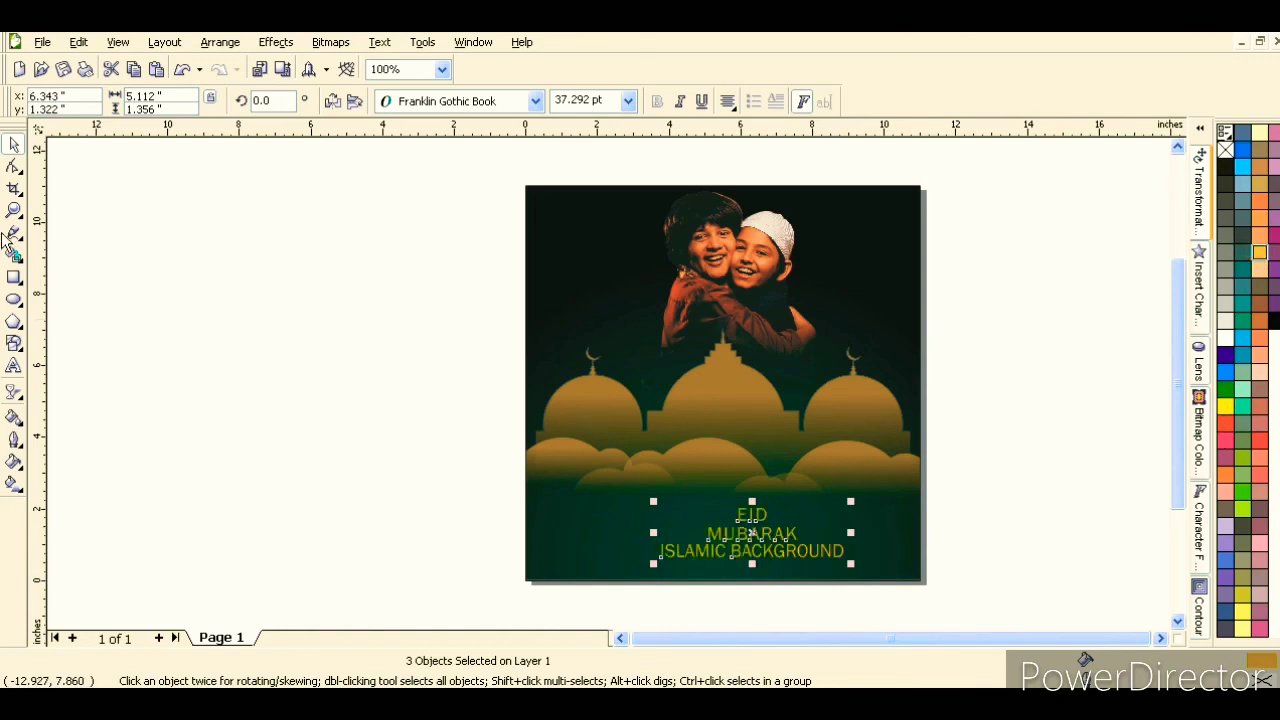
Enlarge the three text lines together to about 39.8 pt
left_click(14, 210)
left_click_drag(486, 471, 947, 592)
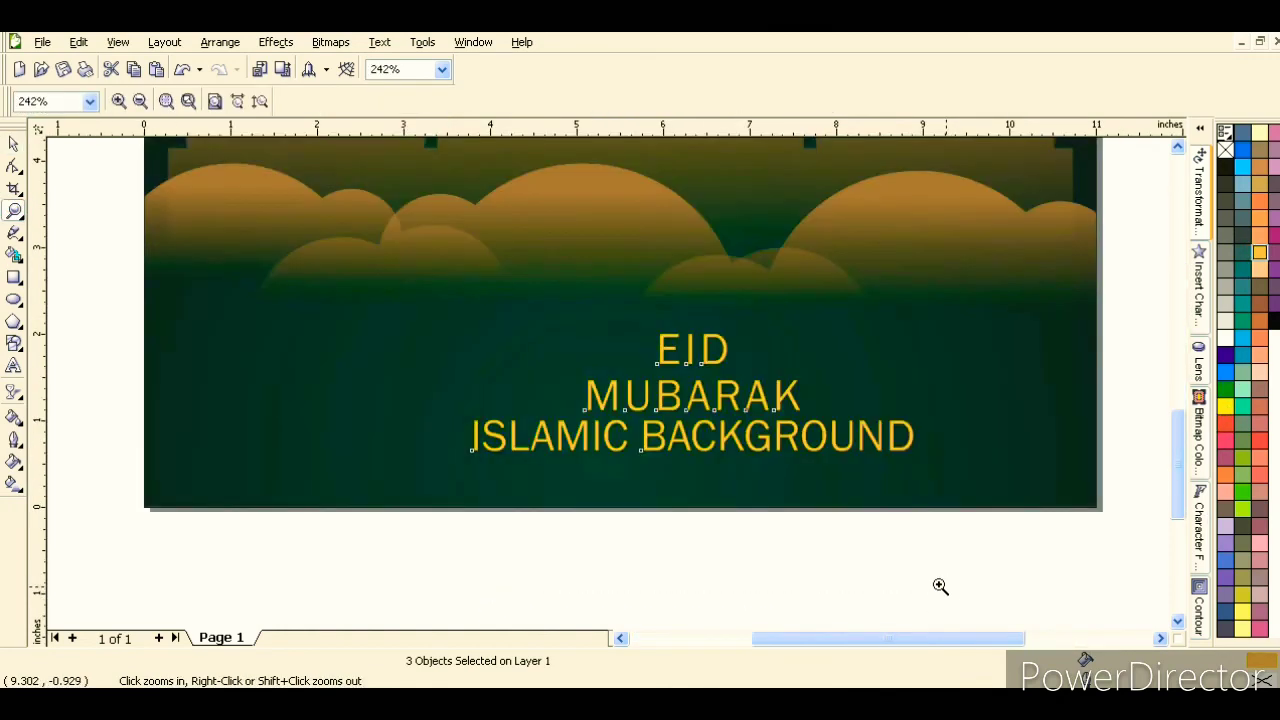
left_click(13, 147)
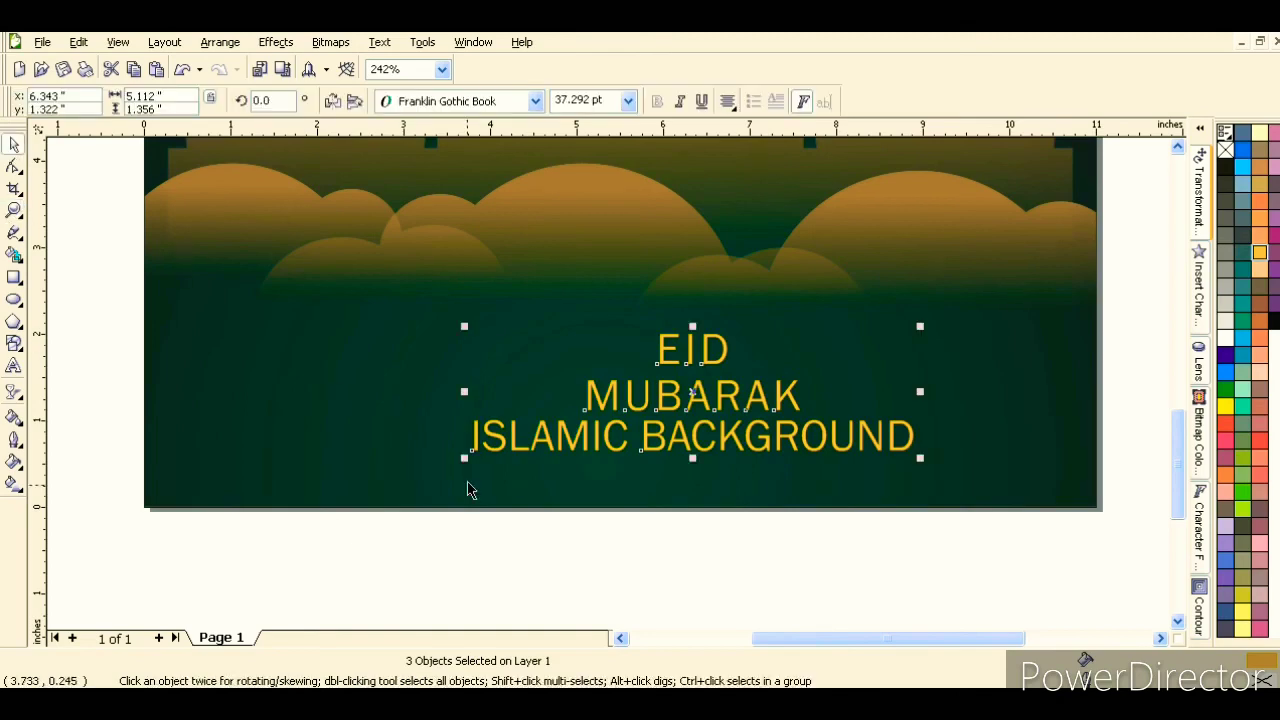
left_click_drag(467, 488, 437, 463)
left_click(520, 557)
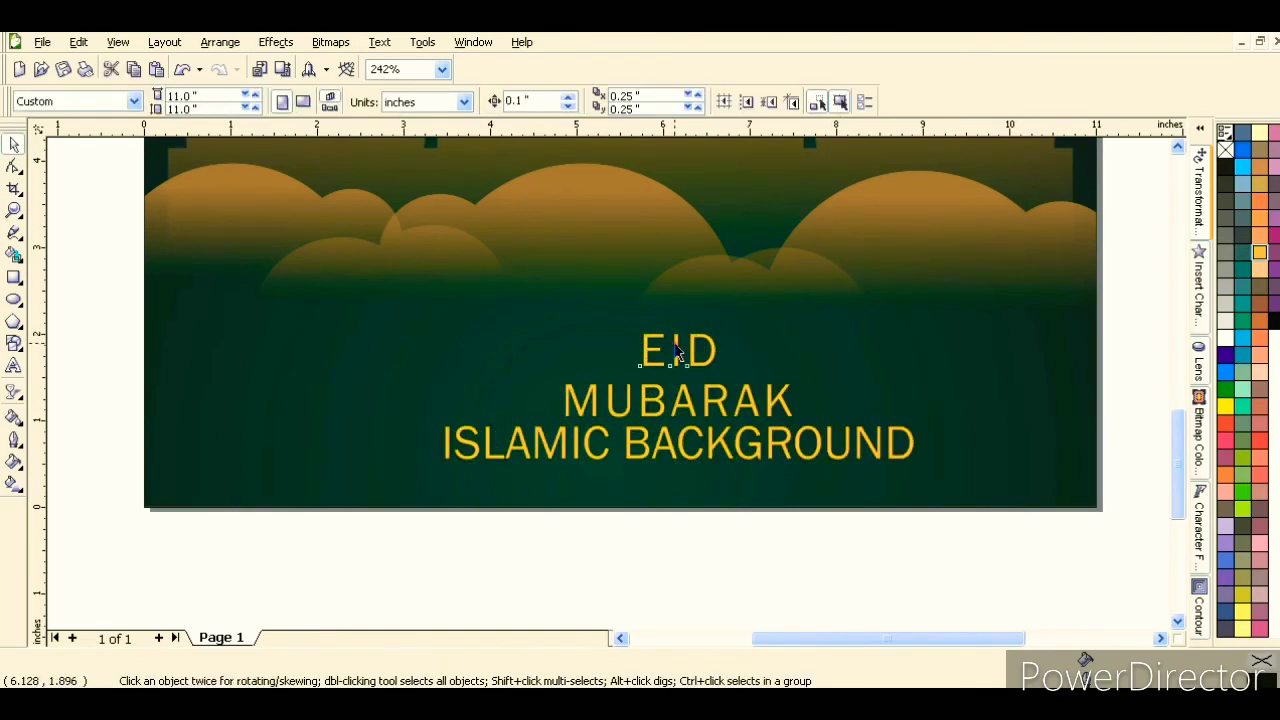
Set the word EID in the CentSchbkCyrill BT font and enlarge it to about 96 pt
left_click(680, 350)
left_click(535, 101)
left_click(471, 146)
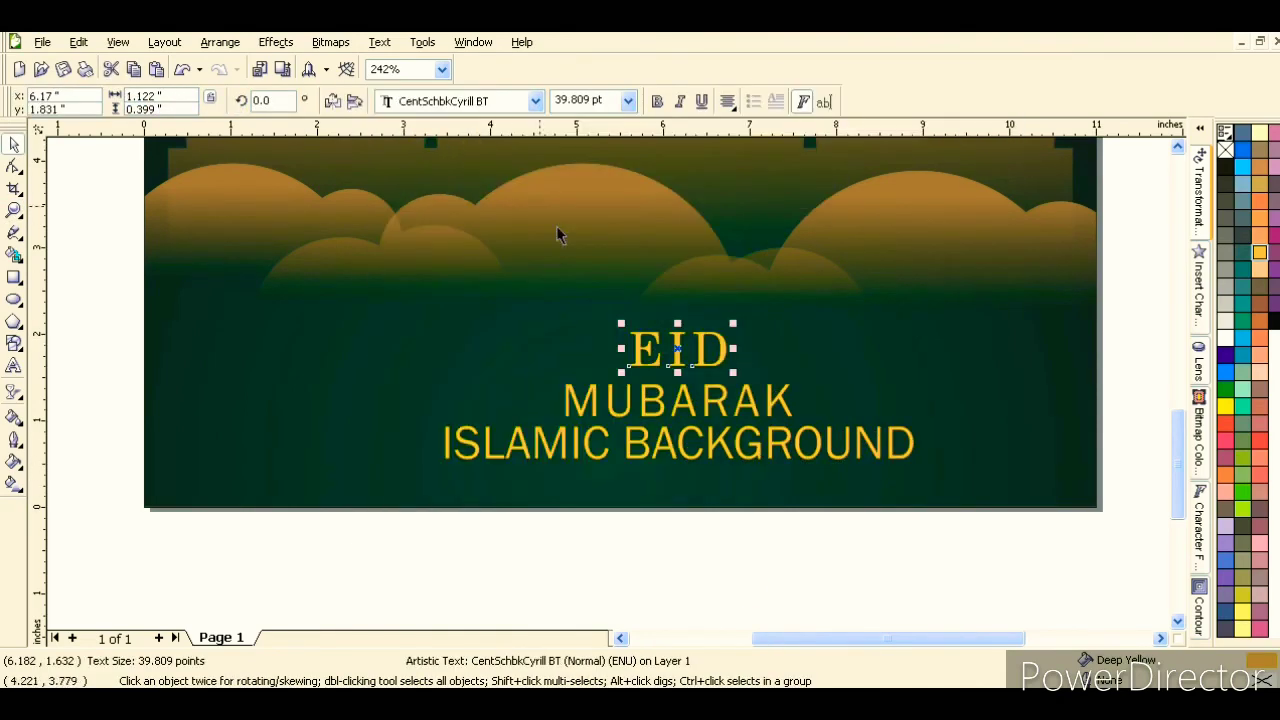
left_click(735, 348)
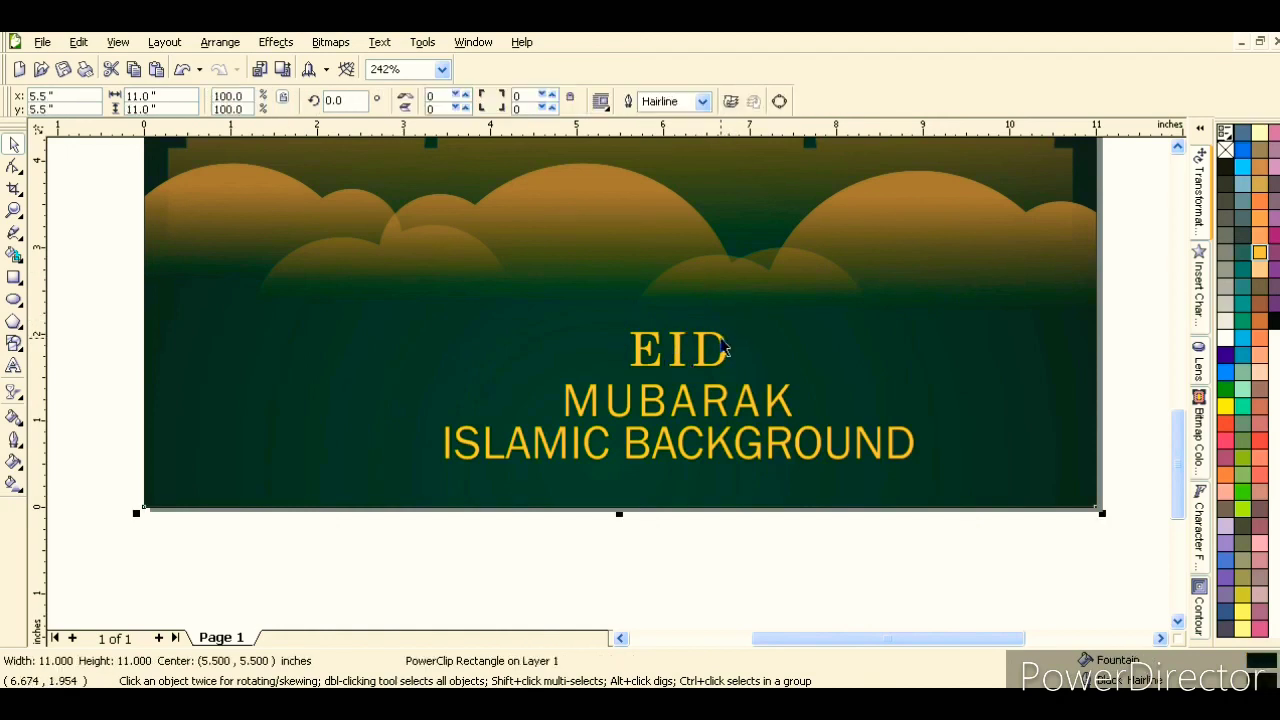
left_click(722, 346)
left_click_drag(733, 323, 821, 302)
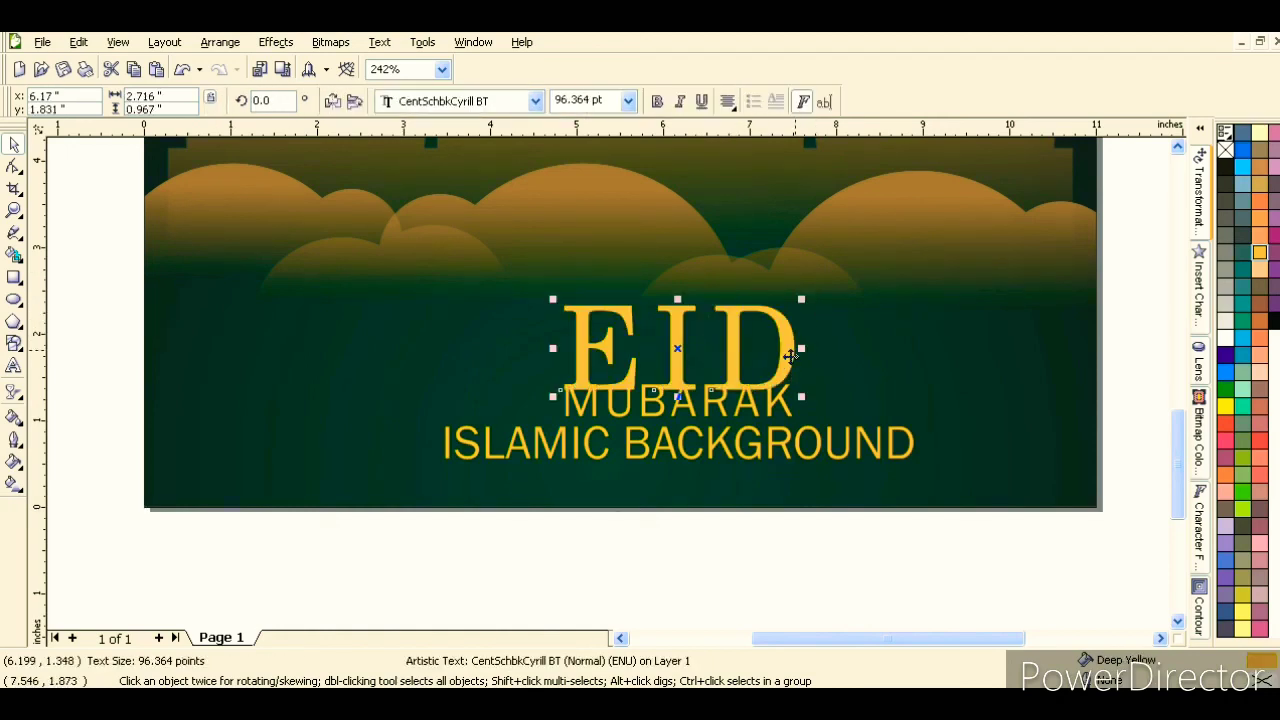
Set ISLAMIC BACKGROUND to 18 pt and move it slightly lower
left_click(712, 458)
left_click(629, 101)
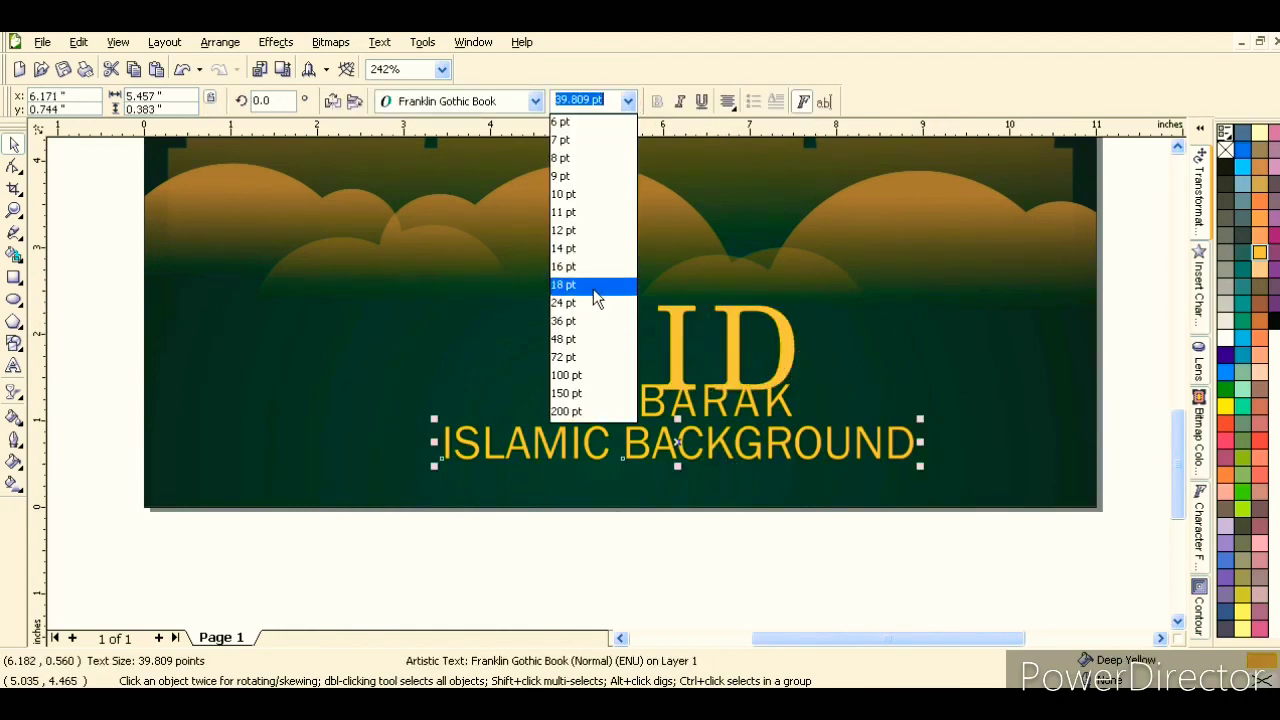
left_click(593, 286)
left_click_drag(678, 452, 679, 459)
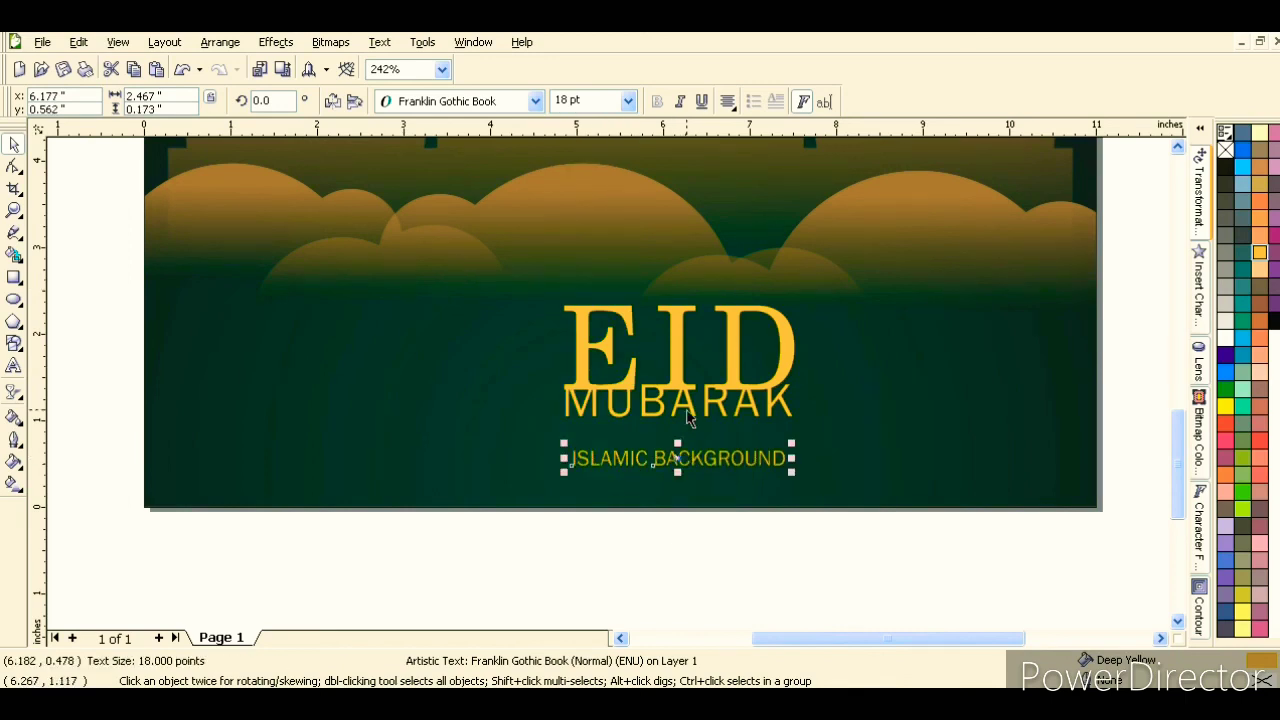
Centre the three text lines horizontally on the poster background
left_click(687, 424)
left_click_drag(871, 571, 543, 286)
key("c")
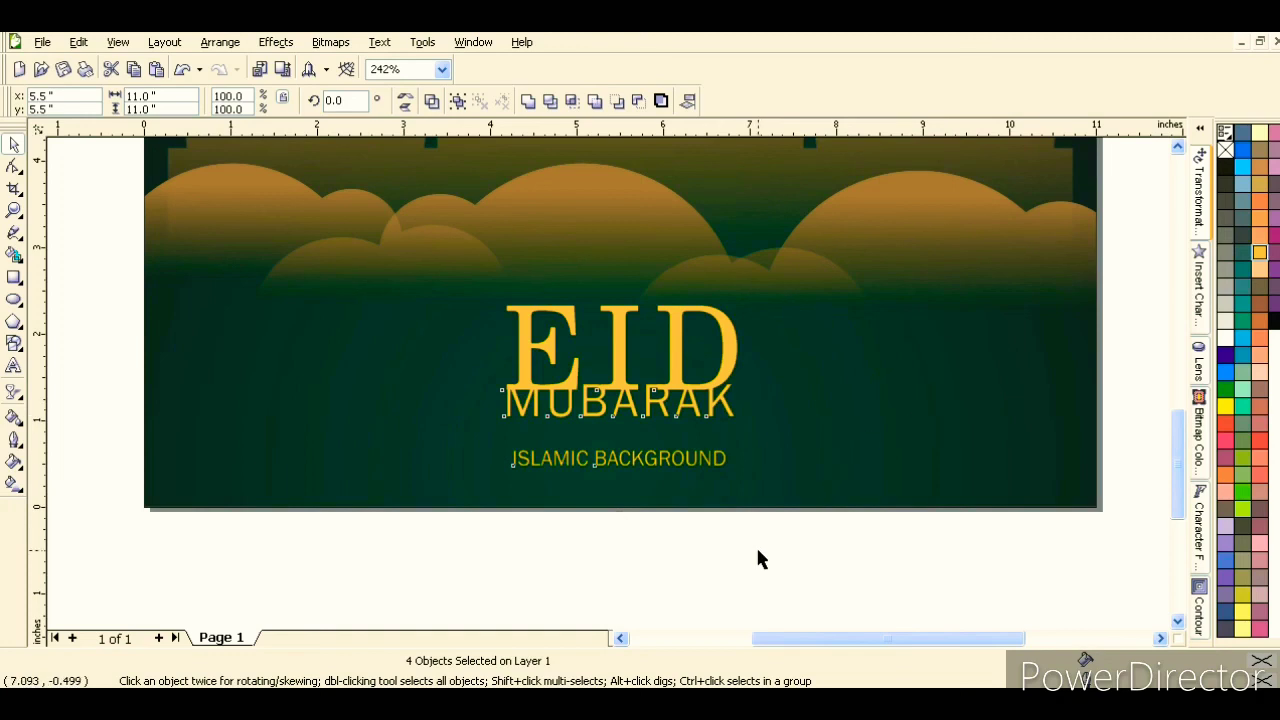
left_click(757, 558)
Make EID bold and move MUBARAK down clear of it
left_click(621, 381)
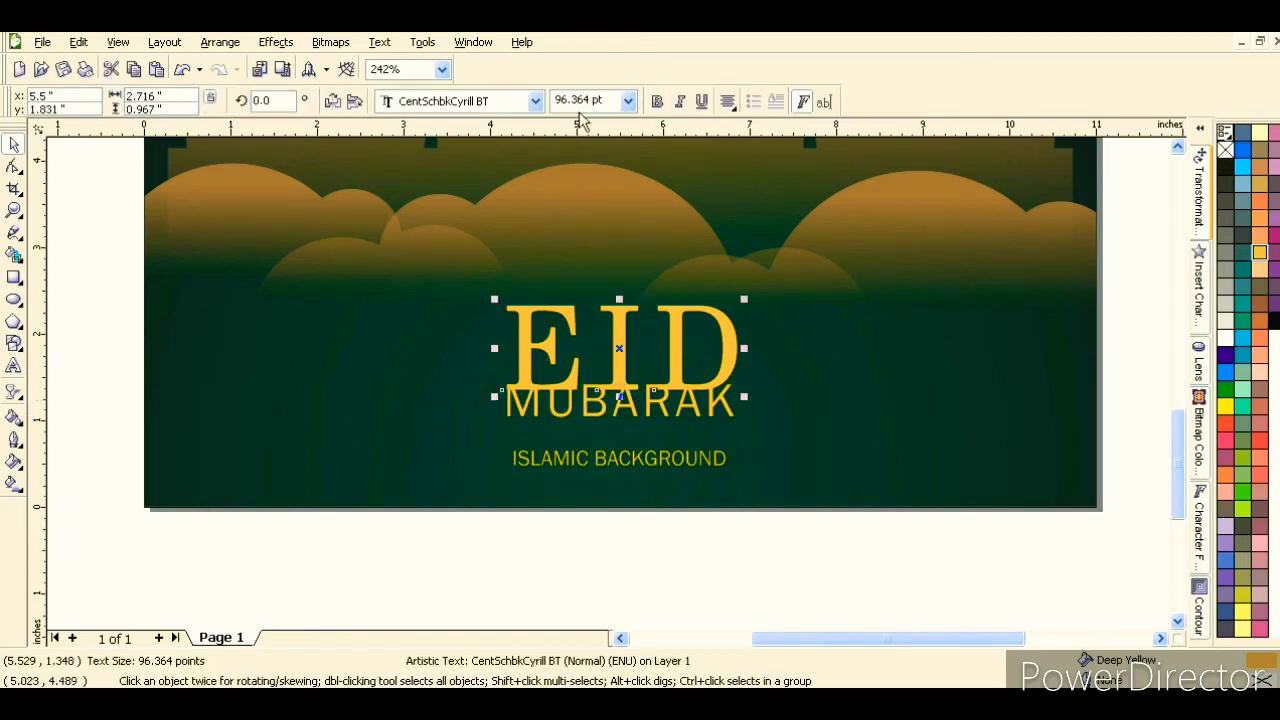
left_click(658, 102)
left_click_drag(648, 418, 646, 435)
Reduce the font size of MUBARAK and widen its letter spacing until the word spans about 4.09 in
left_click(630, 102)
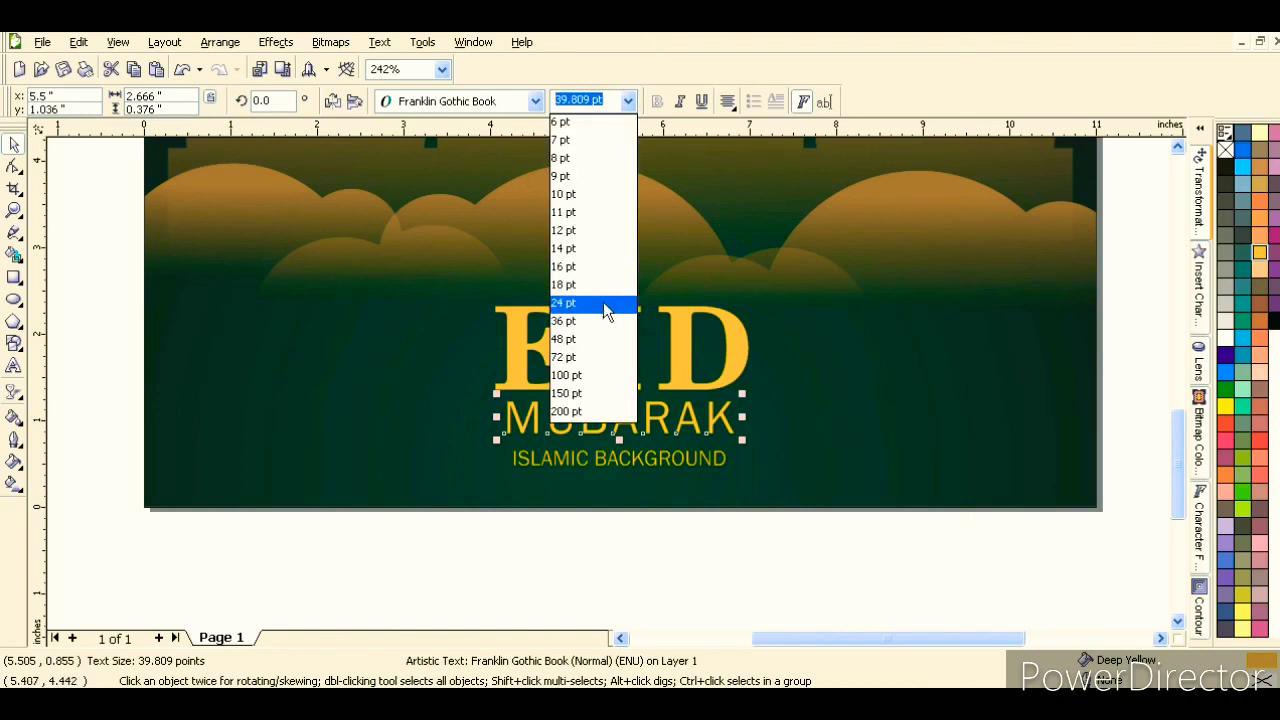
left_click(603, 297)
left_click_drag(697, 437, 824, 450)
left_click(13, 167)
left_click(14, 147)
Lower ISLAMIC BACKGROUND by about 0.16 in to leave a gap beneath MUBARAK
left_click(510, 388, "shift")
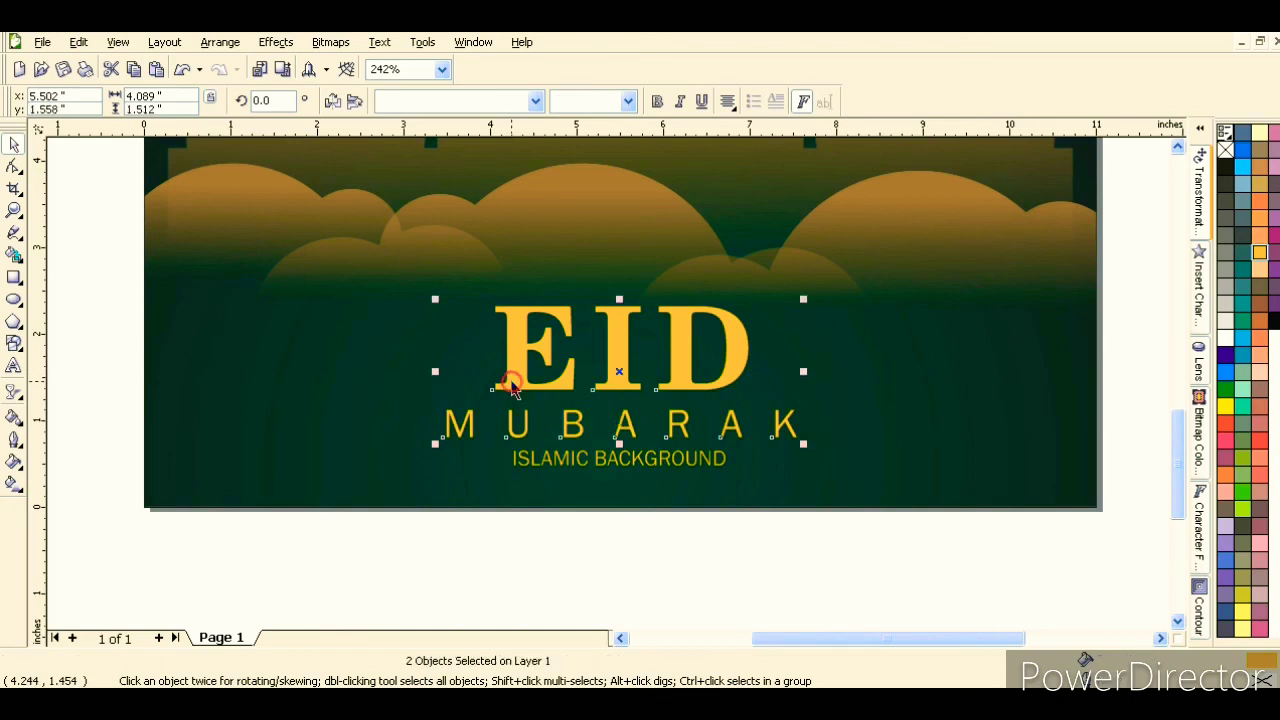
left_click(656, 556)
left_click_drag(636, 464, 636, 478)
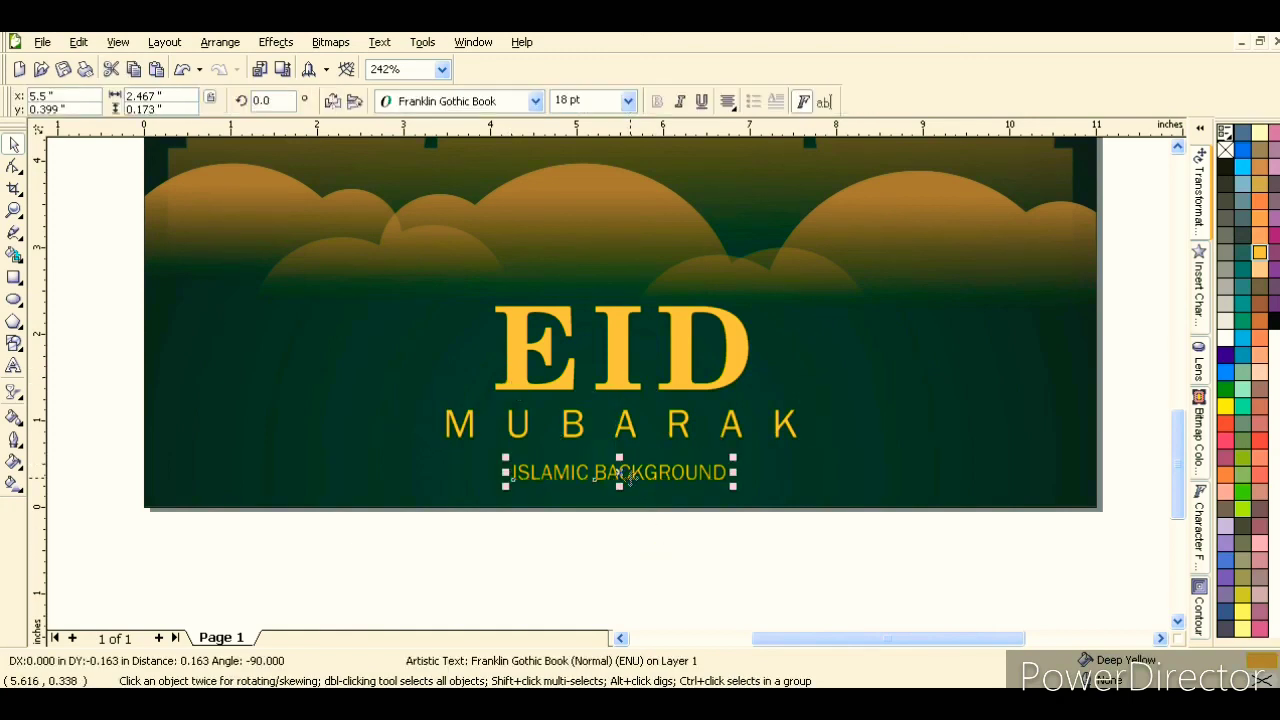
left_click(677, 558)
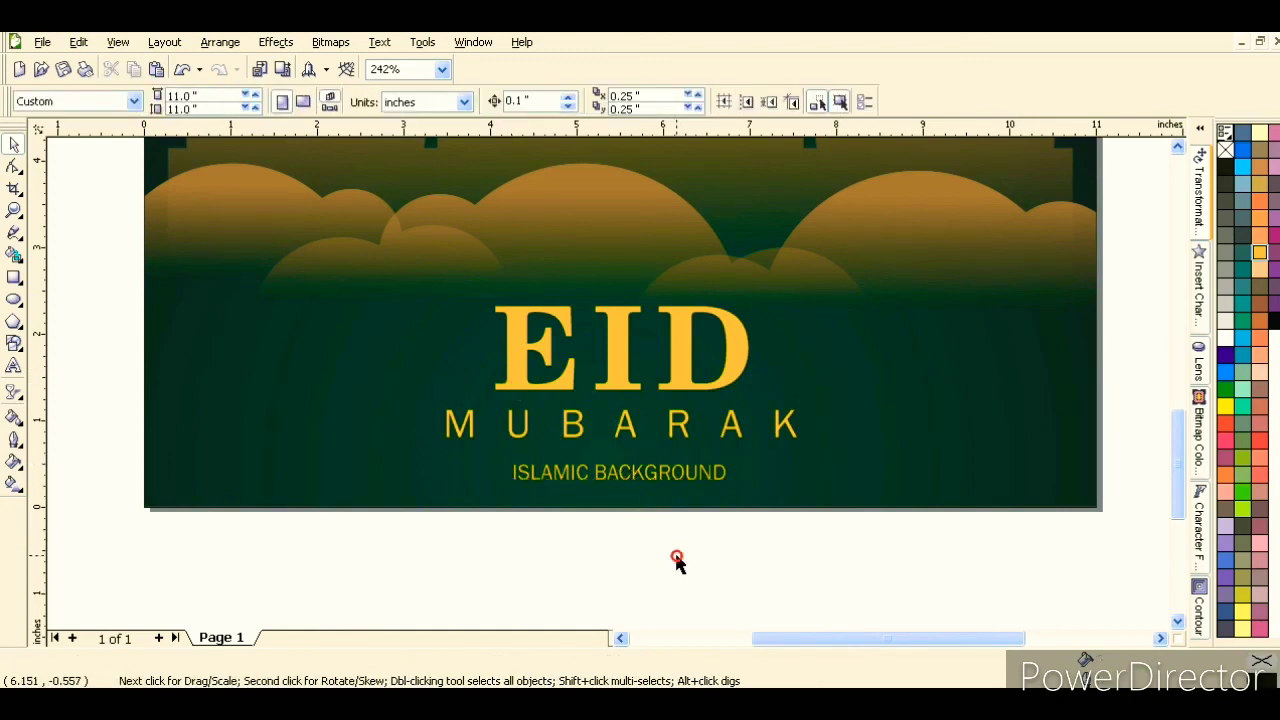
Draw a horizontal line about 5.16 in long just beneath MUBARAK and give it a Deep Yellow outline
left_click(14, 231)
left_click(396, 441)
left_click(858, 441)
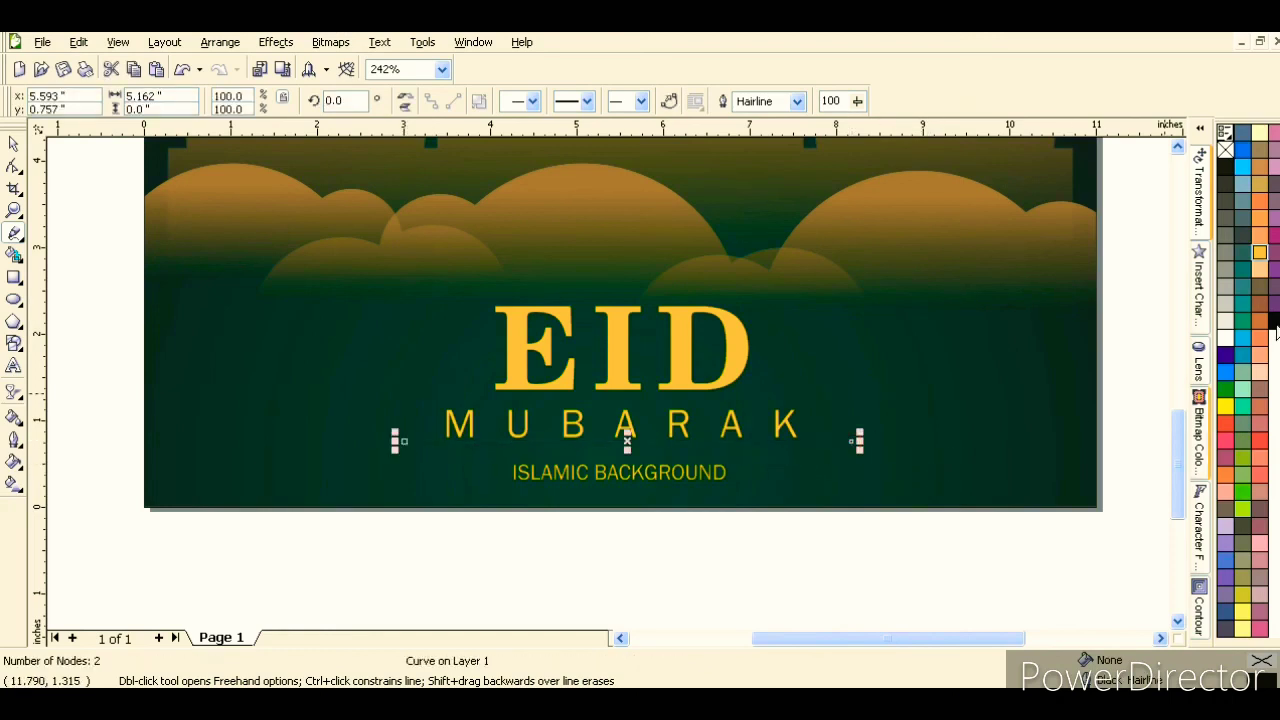
right_click(1259, 253)
key("space")
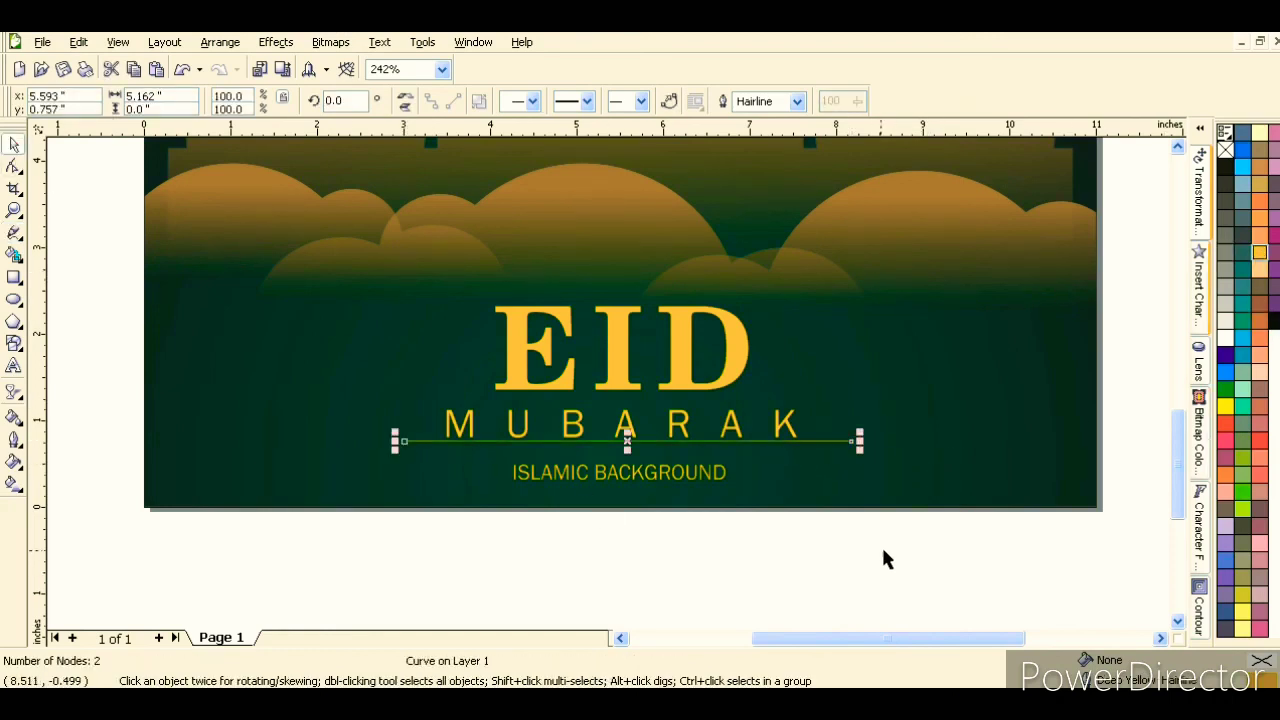
Centre the text lines and the divider line horizontally on the poster background
left_click_drag(925, 568, 363, 261)
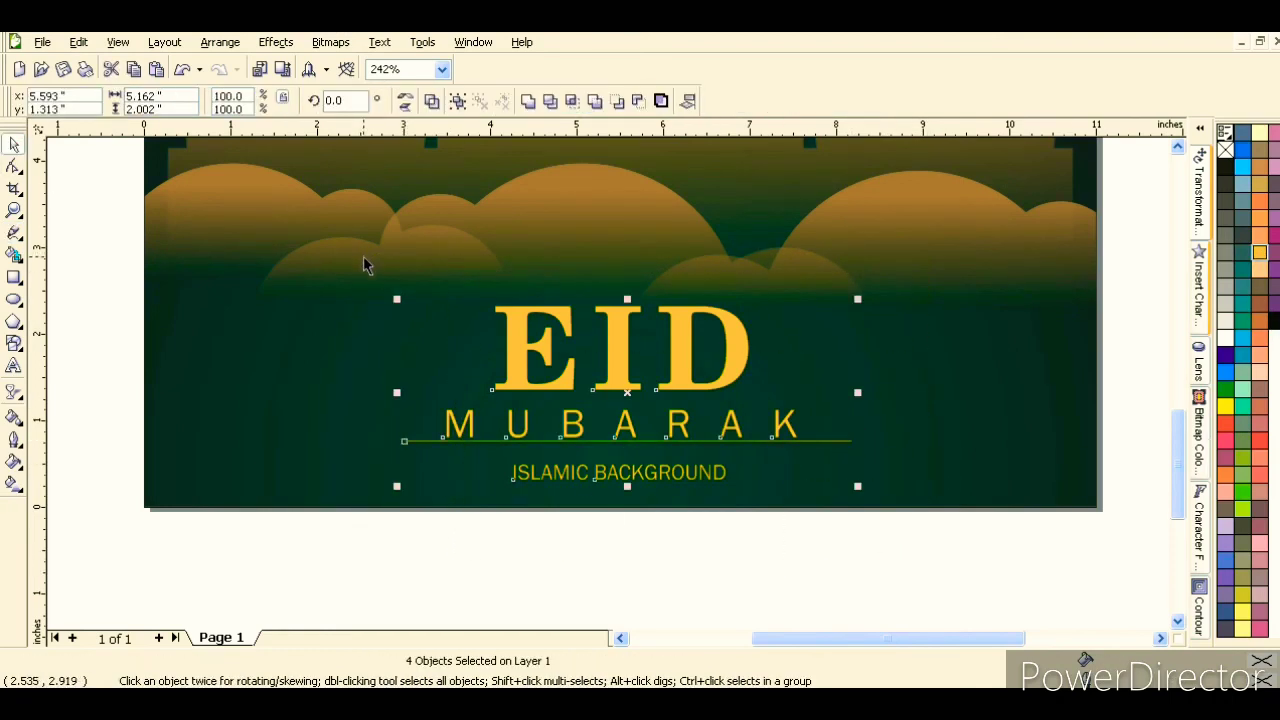
left_click(323, 354, "shift")
key("c")
left_click(612, 580)
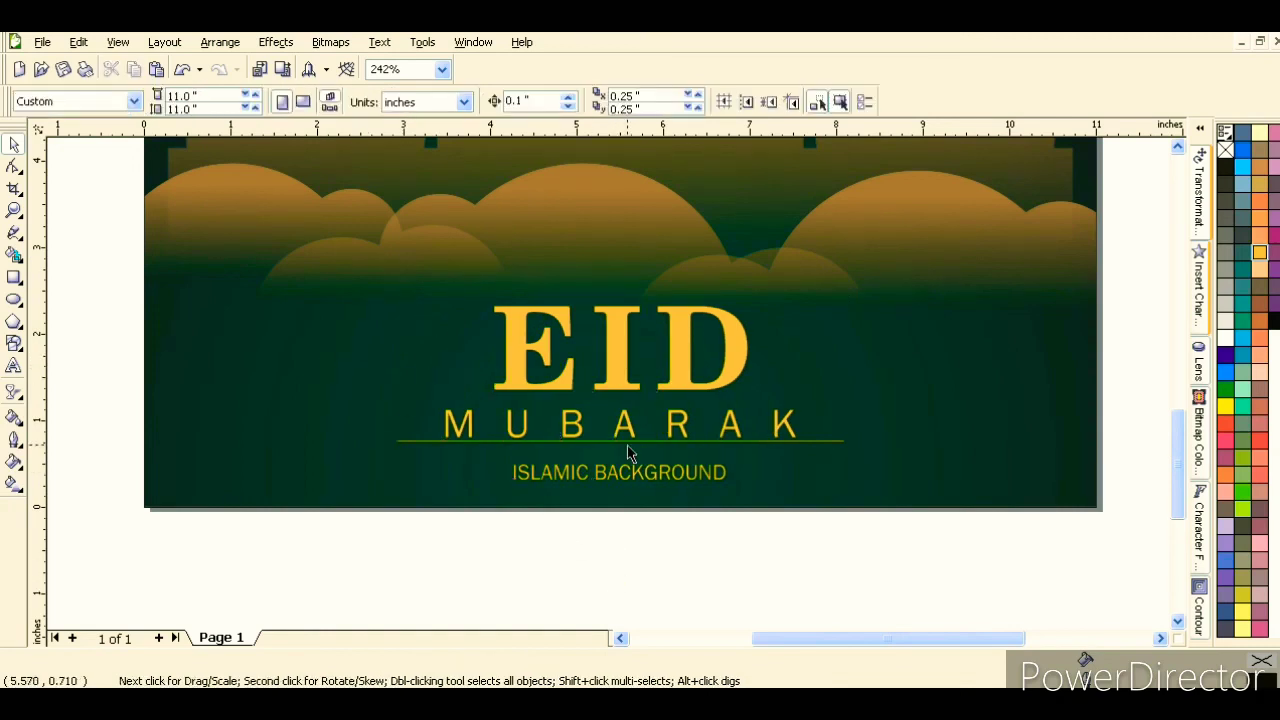
Lower the divider line slightly and move ISLAMIC BACKGROUND up closer beneath it
left_click(628, 443)
left_click_drag(623, 474, 622, 463)
left_click(631, 537)
Select all of the poster's objects and open the Symbol Manager
left_click(14, 210)
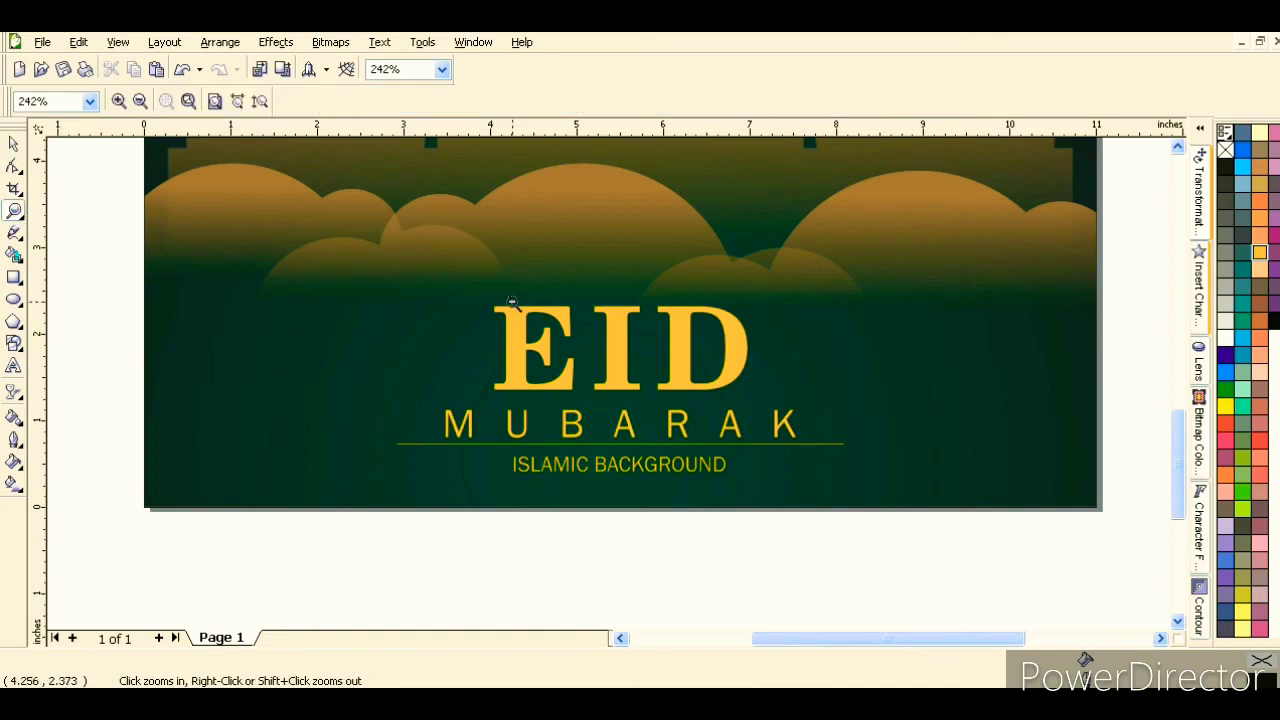
right_click(512, 302)
left_click(14, 144)
left_click(257, 231)
left_click_drag(519, 163, 975, 603)
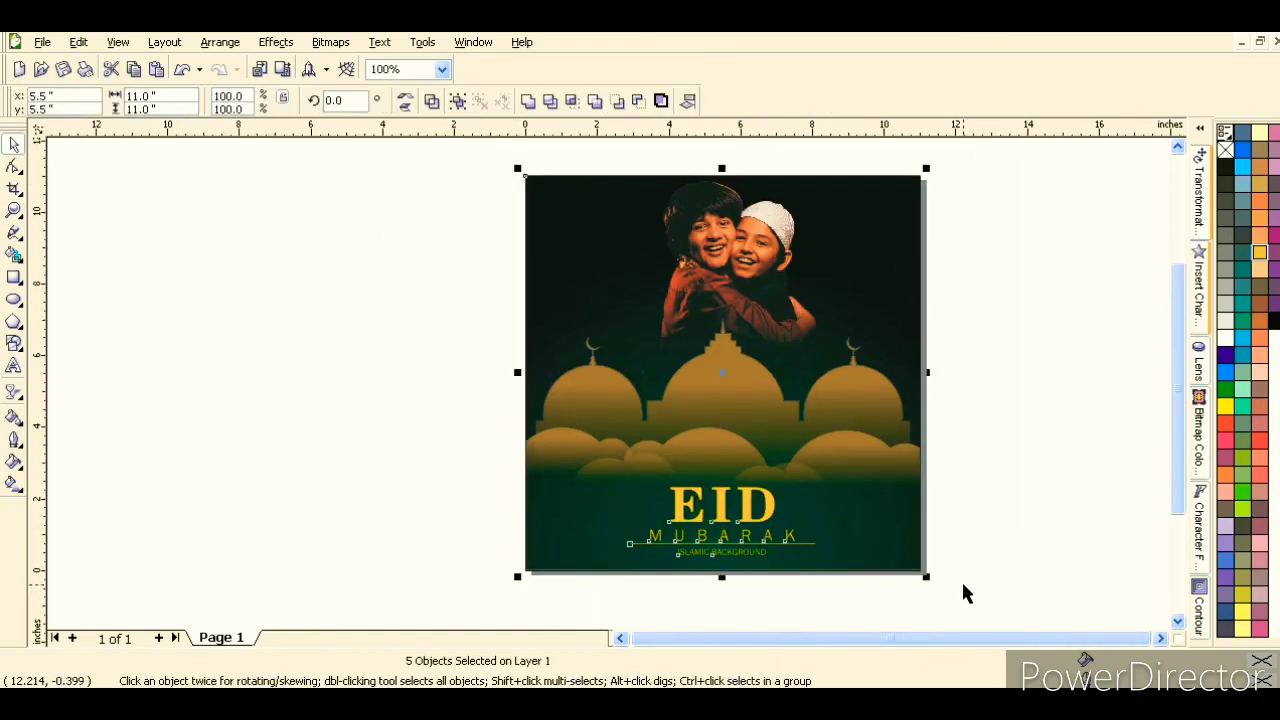
key("ctrl+F3")
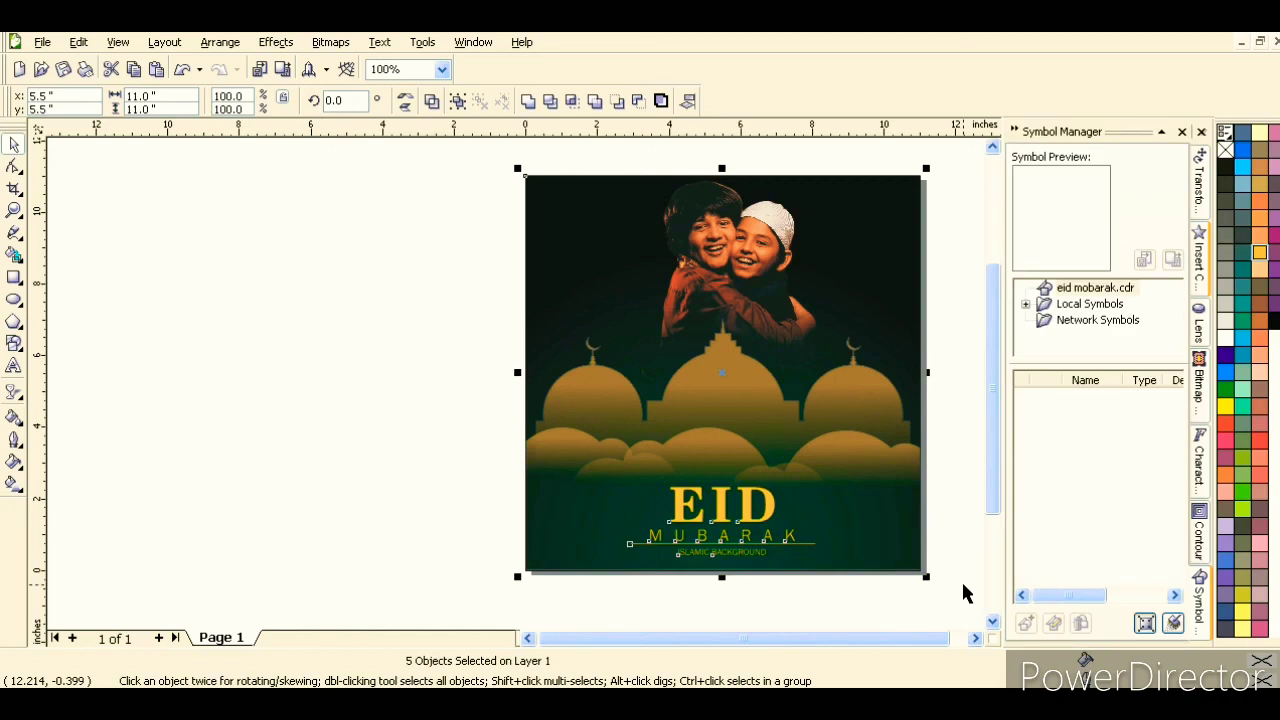